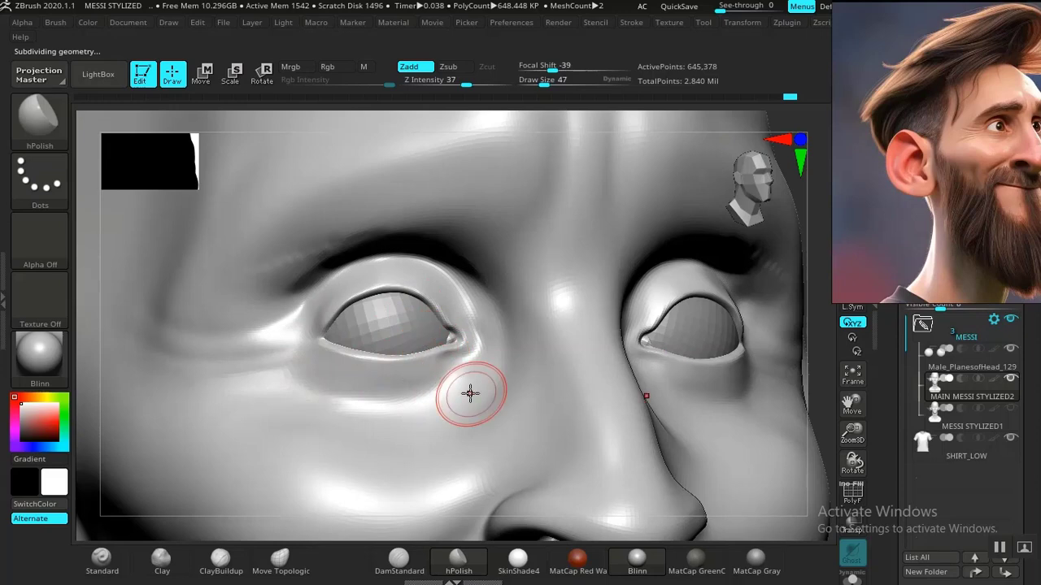
Move the reference portrait beside the head model and pan it so the whole bearded face is framed.
key("f")
left_click_drag(572, 360, 597, 351, "shift")
key("f")
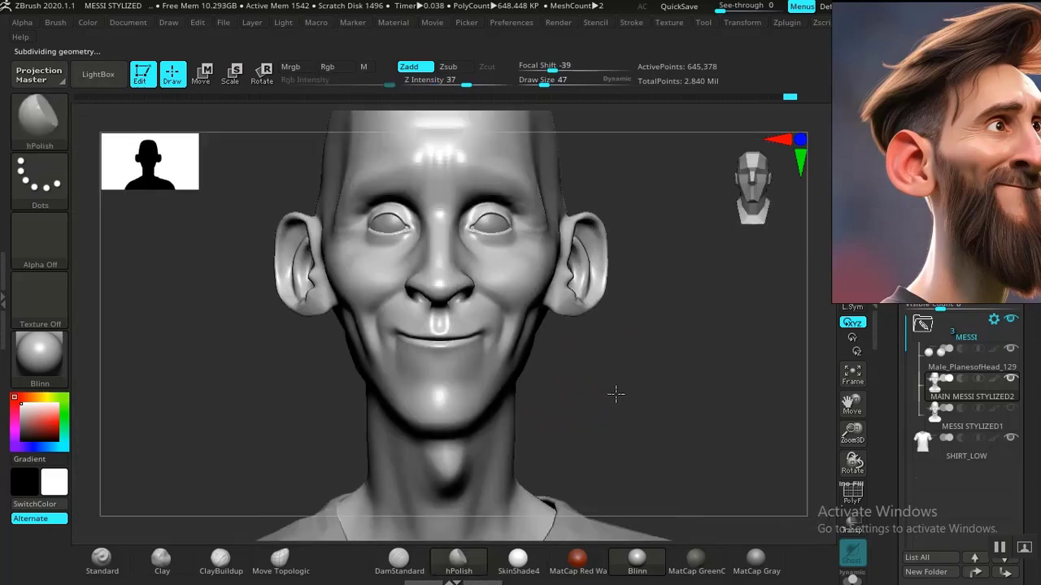
left_click_drag(616, 395, 635, 413)
key("f")
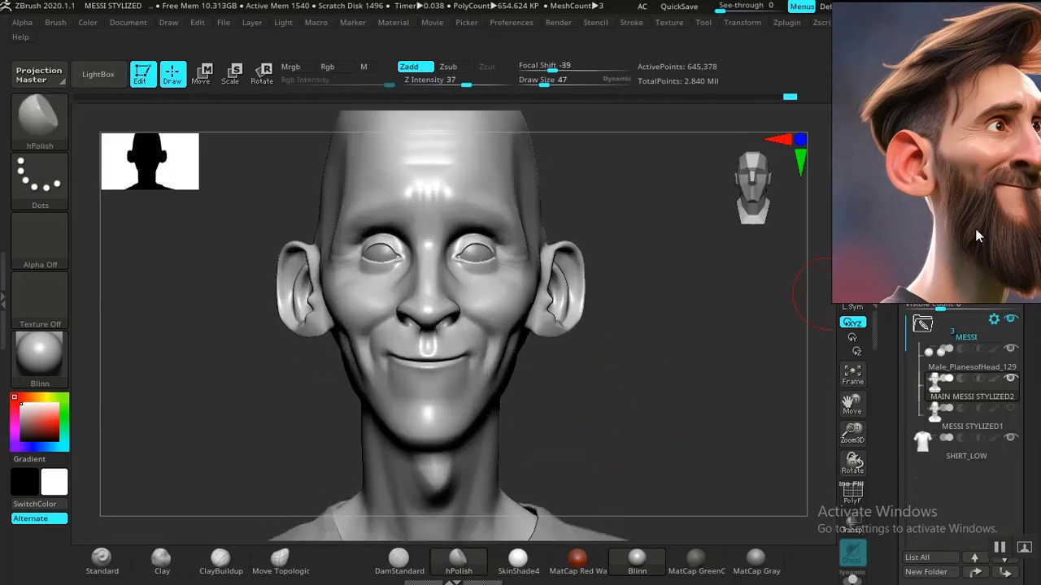
right_click_drag(975, 229, 790, 309)
middle_click_drag(782, 293, 794, 282)
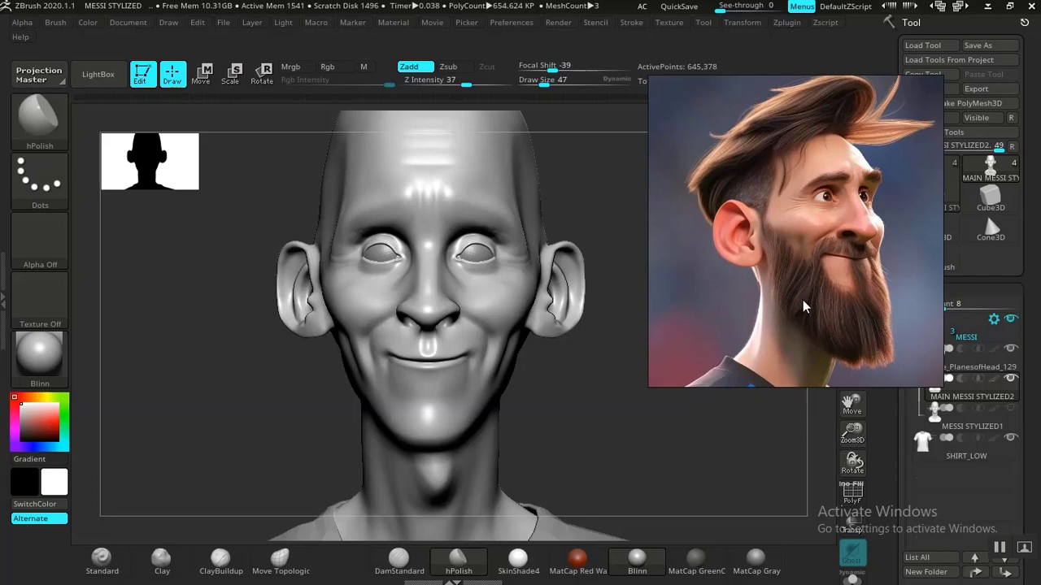
right_click_drag(803, 300, 815, 298)
middle_click_drag(788, 297, 830, 287)
Lasso-mask the beard area in profile, covering the sideburn, jaw, moustache and chin.
mouse_move(542, 388)
left_mouse_down()
mouse_move(627, 395)
mouse_move(599, 399)
mouse_move(606, 436)
mouse_move(630, 443)
mouse_move(499, 476)
left_mouse_up()
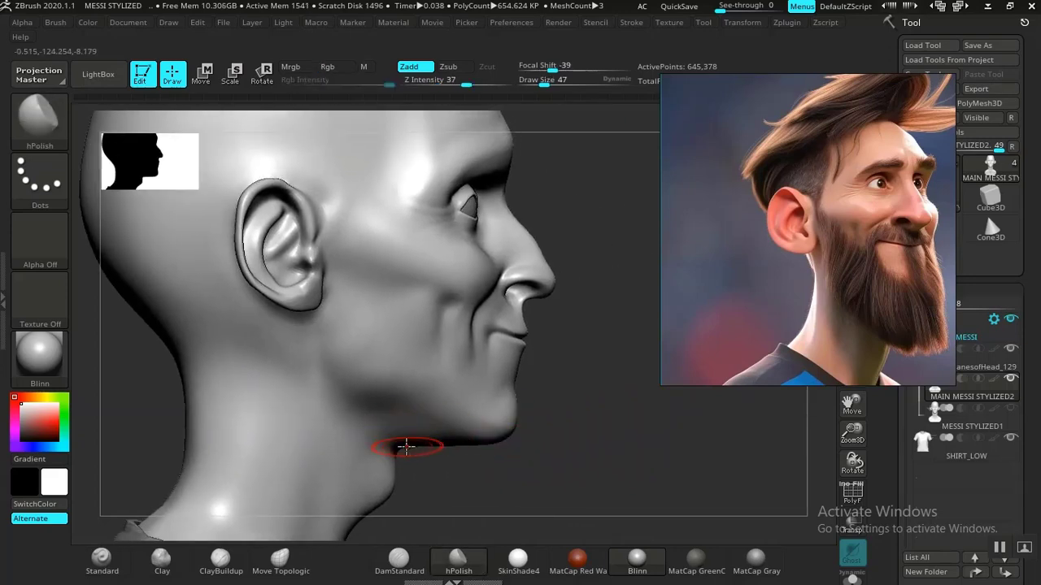
key("ctrl")
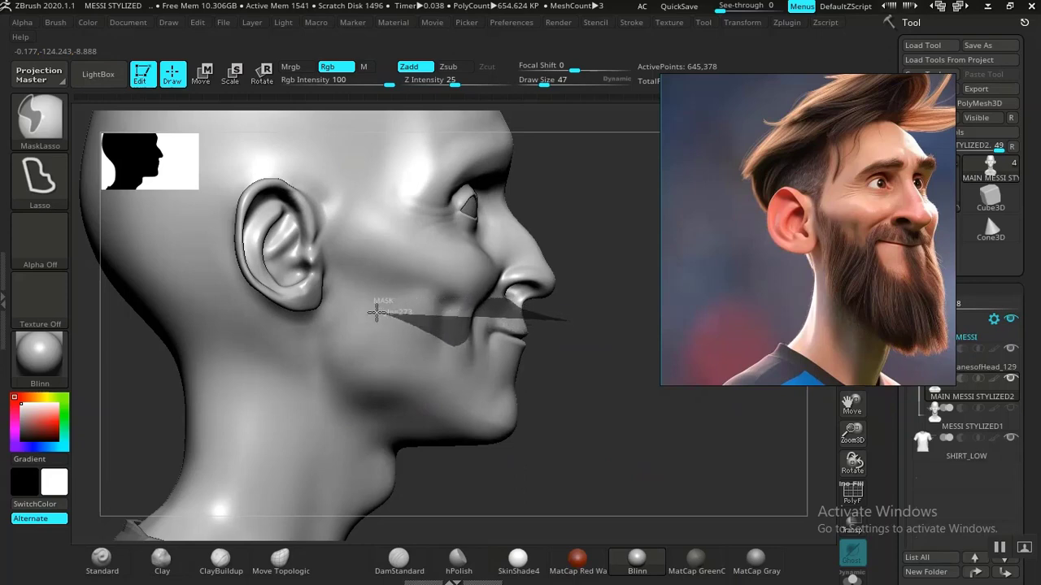
mouse_move(376, 312)
left_mouse_down("ctrl")
mouse_move(344, 292)
mouse_move(345, 235)
mouse_move(324, 256)
mouse_move(322, 310)
mouse_move(335, 423)
mouse_move(349, 449)
mouse_move(505, 521)
mouse_move(588, 399)
mouse_move(546, 407)
mouse_move(523, 372)
mouse_move(569, 430)
mouse_move(548, 421)
mouse_move(586, 419)
mouse_move(599, 391)
mouse_move(604, 409)
mouse_move(622, 405)
mouse_move(430, 309)
left_mouse_up("ctrl")
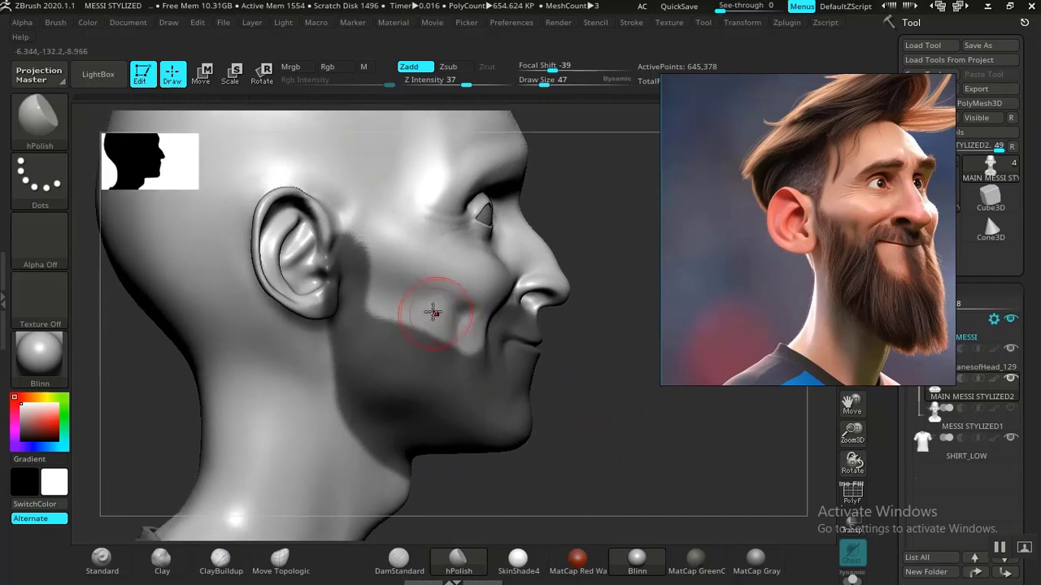
Clean up the rear edge of the beard mask by unmasking the ear and the area behind the jaw.
left_click_drag(274, 220, 262, 218, "ctrl+shift")
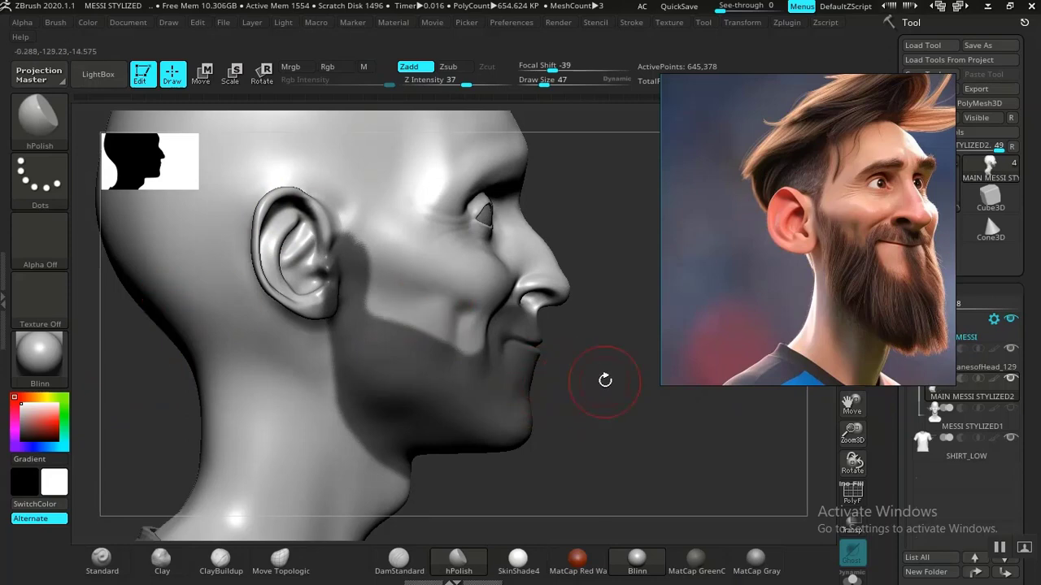
left_click_drag(605, 381, 647, 461)
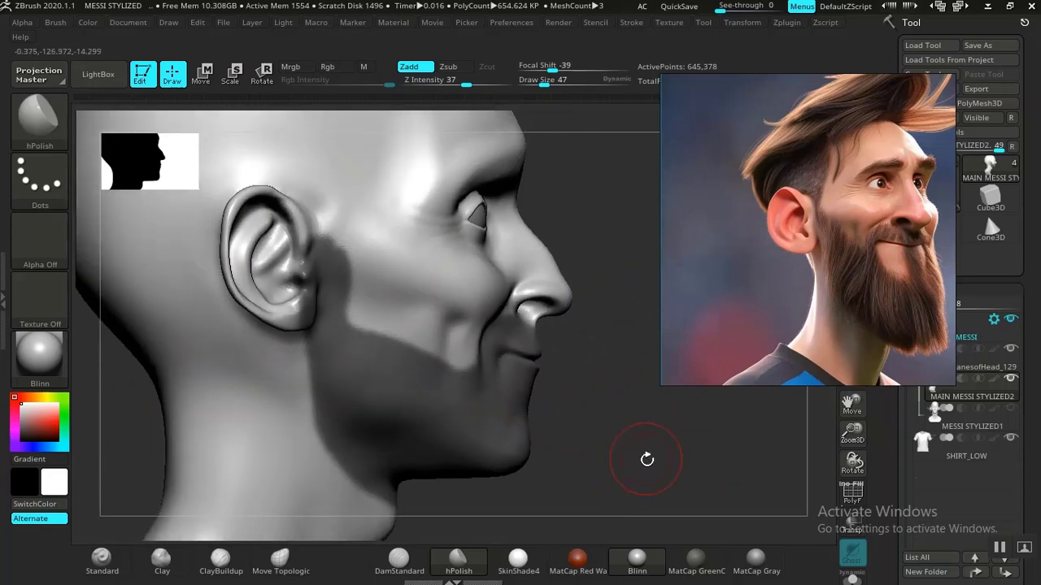
key("ctrl+shift")
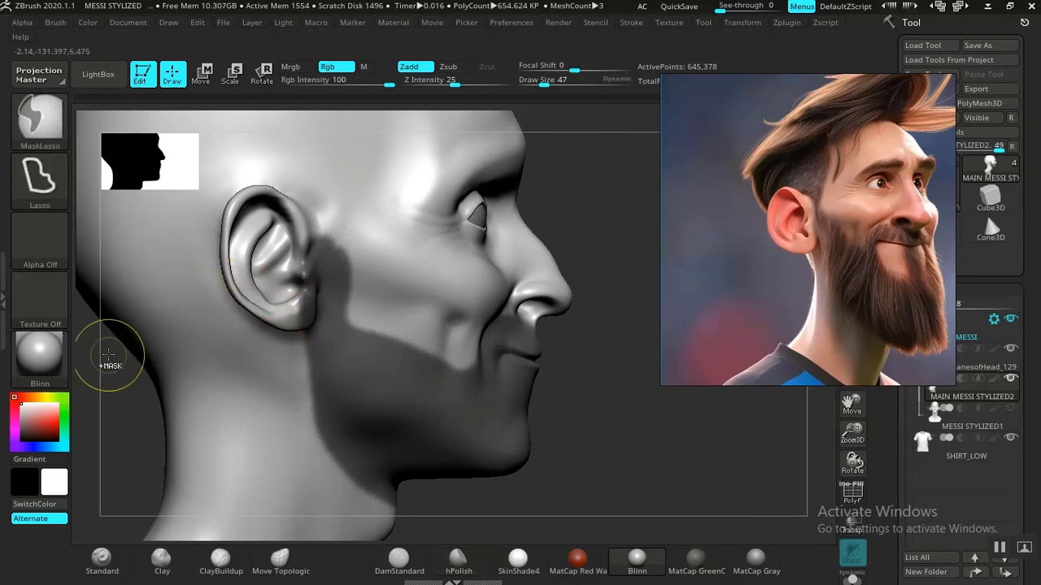
mouse_move(99, 383)
left_mouse_down("ctrl")
mouse_move(143, 540)
mouse_move(237, 490)
mouse_move(329, 340)
mouse_move(298, 187)
mouse_move(293, 195)
left_mouse_up("ctrl")
mouse_move(588, 395)
left_mouse_down()
mouse_move(587, 383)
mouse_move(348, 279)
left_mouse_up()
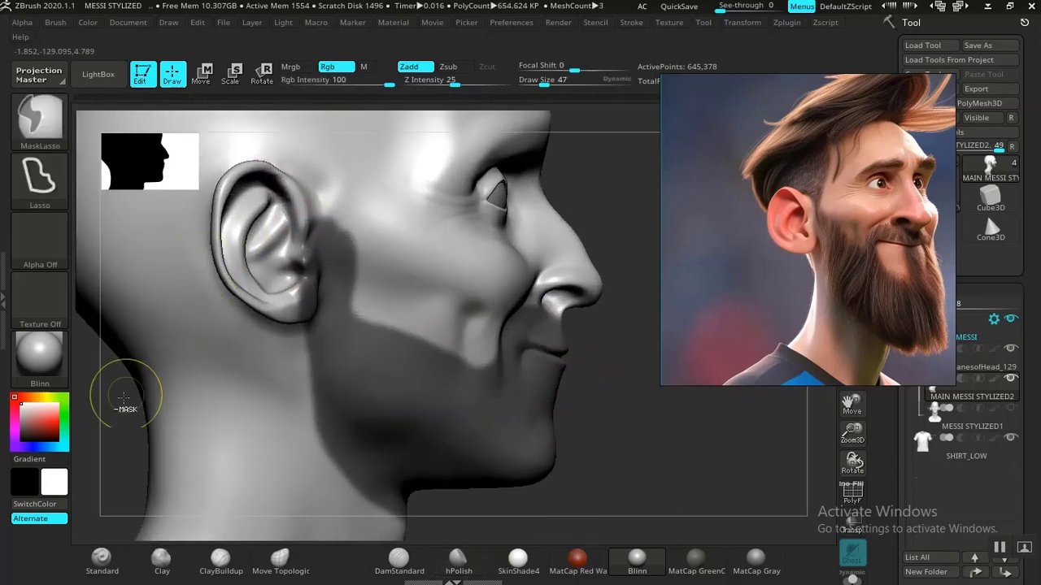
mouse_move(112, 435)
left_mouse_down("ctrl")
mouse_move(157, 274)
mouse_move(273, 178)
mouse_move(314, 237)
mouse_move(304, 433)
left_mouse_up("ctrl")
mouse_move(302, 278)
left_mouse_down("ctrl")
mouse_move(257, 211)
mouse_move(261, 393)
mouse_move(311, 358)
mouse_move(324, 293)
mouse_move(304, 161)
left_mouse_up("ctrl")
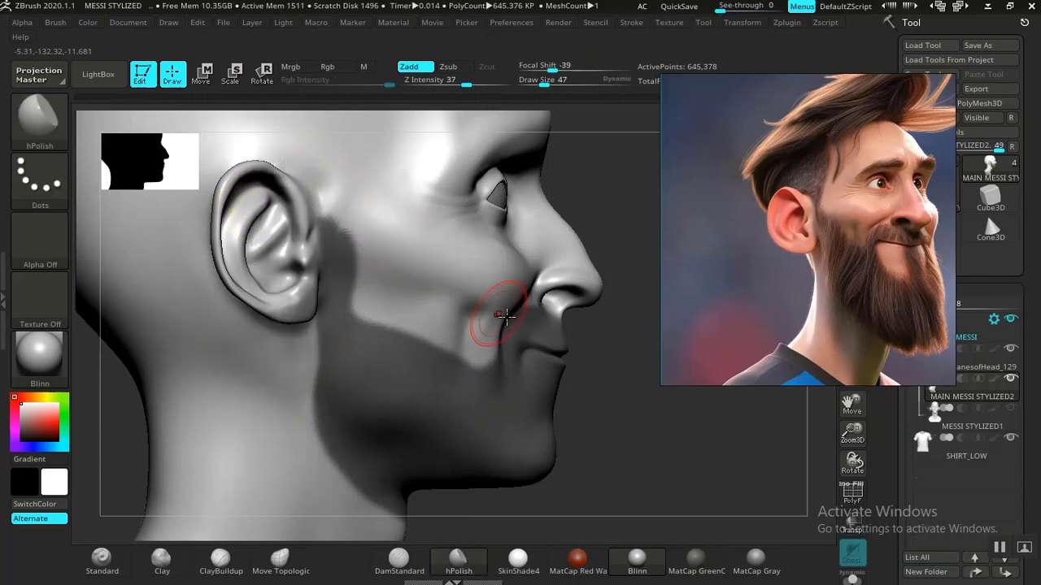
Unmask the lips and the area below them, and re-mask the lower sides of the chin to shape the beard outline.
mouse_move(601, 406)
left_mouse_down()
mouse_move(662, 464)
mouse_move(658, 432)
mouse_move(686, 425)
mouse_move(675, 449)
mouse_move(584, 388)
mouse_move(576, 367)
mouse_move(593, 420)
mouse_move(576, 402)
mouse_move(594, 402)
mouse_move(567, 400)
mouse_move(589, 409)
left_mouse_up()
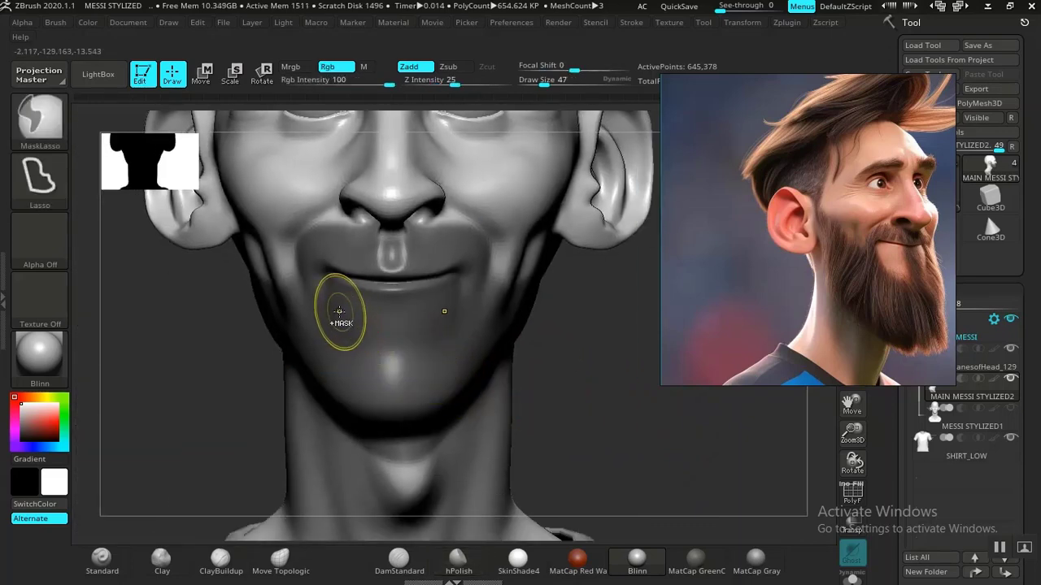
key("ctrl+shift")
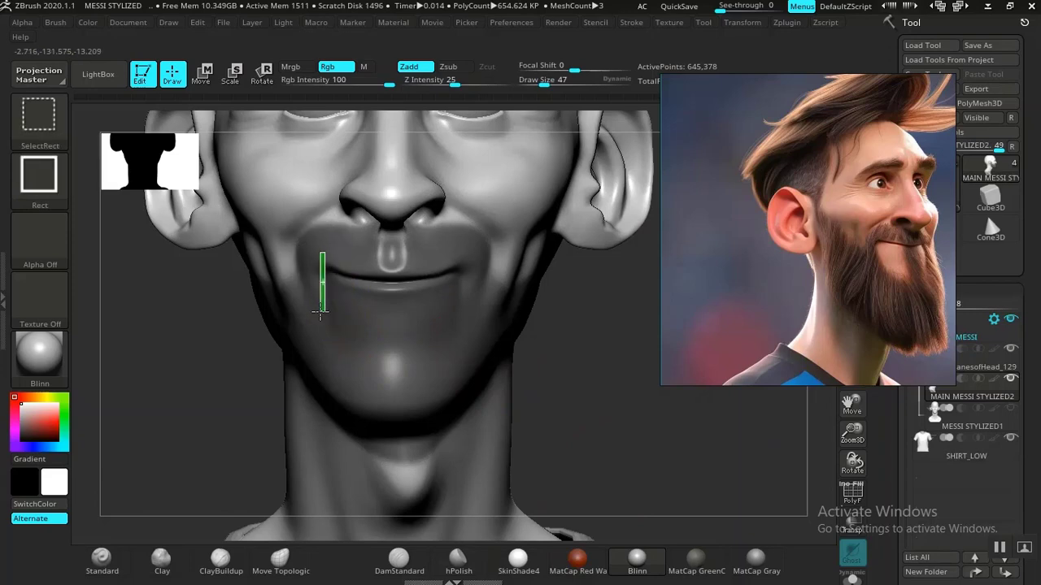
left_click_drag(321, 313, 322, 310, "ctrl+shift")
left_click(430, 317, "ctrl+shift")
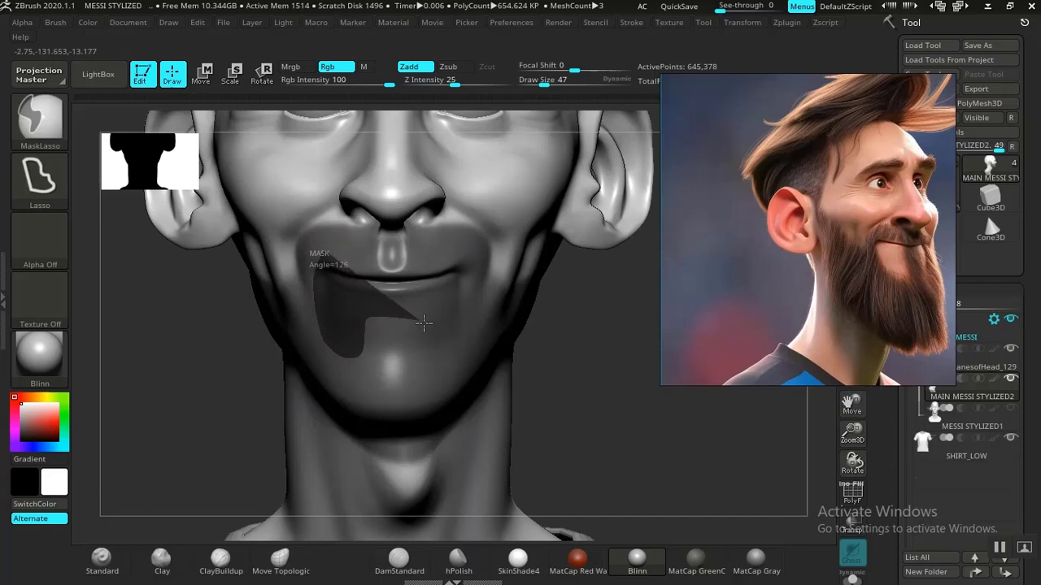
mouse_move(433, 384)
left_mouse_down("ctrl")
mouse_move(458, 377)
mouse_move(474, 303)
mouse_move(465, 246)
left_mouse_up("ctrl")
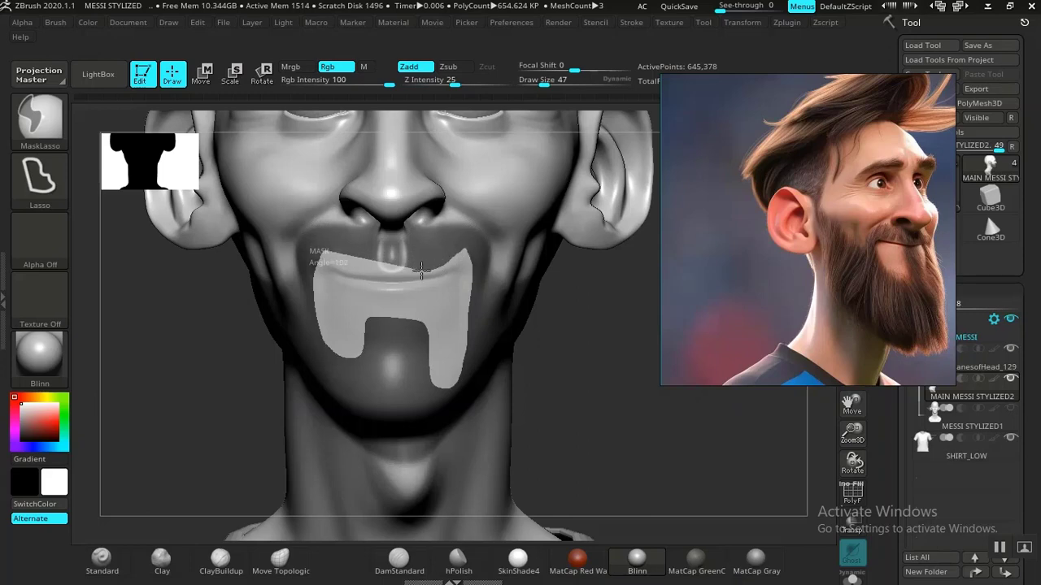
left_click_drag(338, 263, 340, 265, "ctrl")
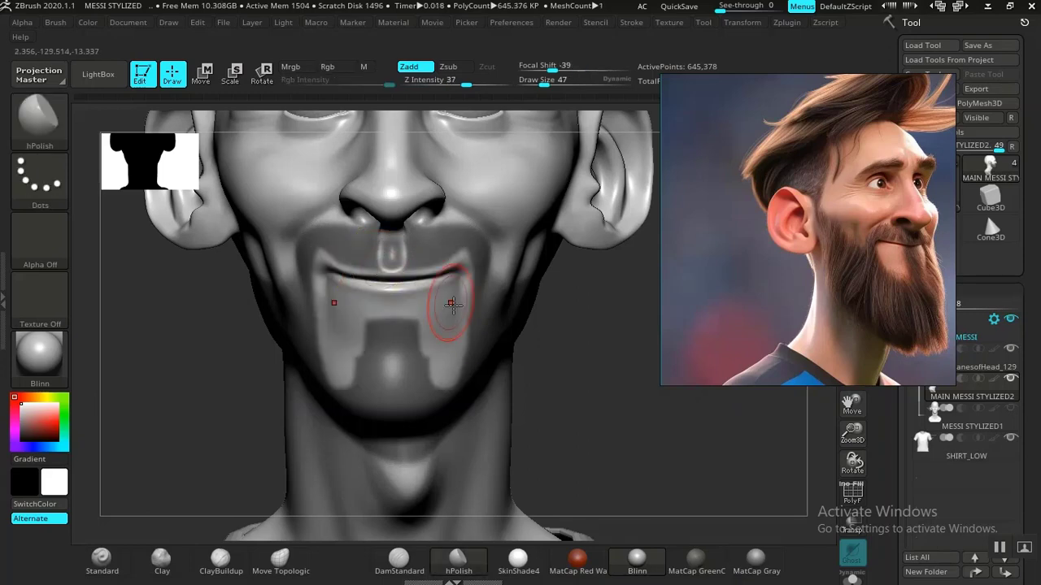
mouse_move(579, 385)
left_mouse_down()
mouse_move(604, 390)
mouse_move(556, 360)
mouse_move(374, 383)
mouse_move(418, 395)
mouse_move(406, 392)
left_mouse_up()
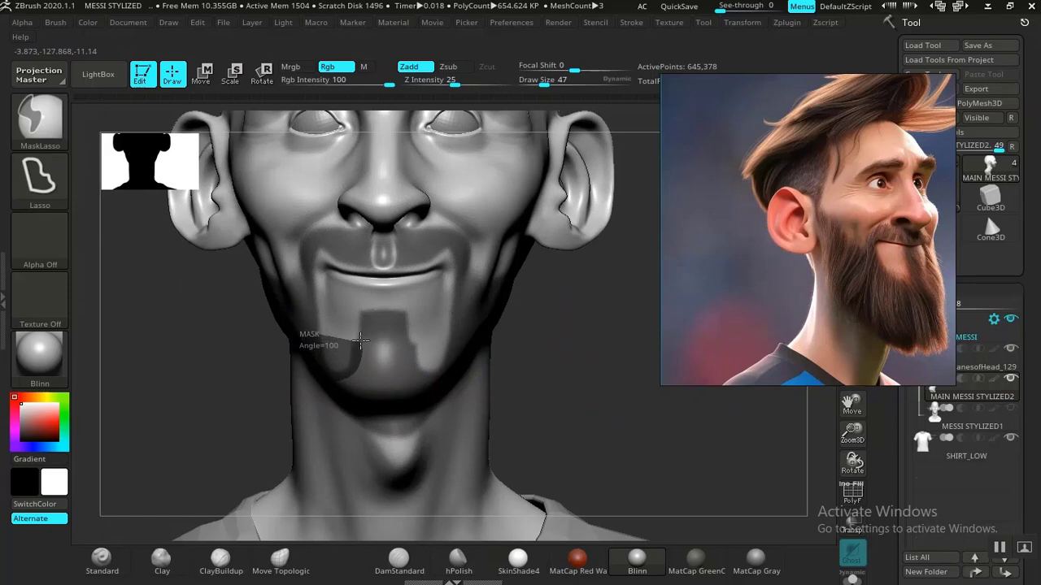
left_click_drag(331, 324, 306, 273, "ctrl")
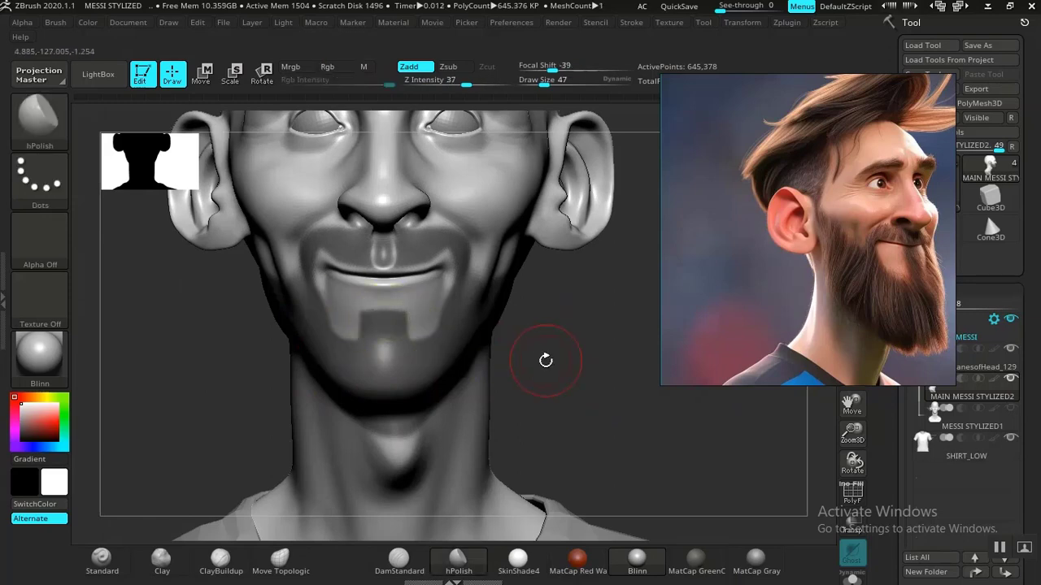
Remove the stray mask from the throat and the back of the neck so only the beard area stays masked.
mouse_move(580, 383)
left_mouse_down()
mouse_move(546, 349)
mouse_move(576, 388)
mouse_move(539, 405)
mouse_move(529, 390)
mouse_move(495, 418)
mouse_move(541, 366)
mouse_move(358, 418)
mouse_move(471, 376)
left_mouse_up()
mouse_move(209, 330)
left_mouse_down("ctrl")
mouse_move(252, 427)
mouse_move(408, 394)
left_mouse_up("ctrl")
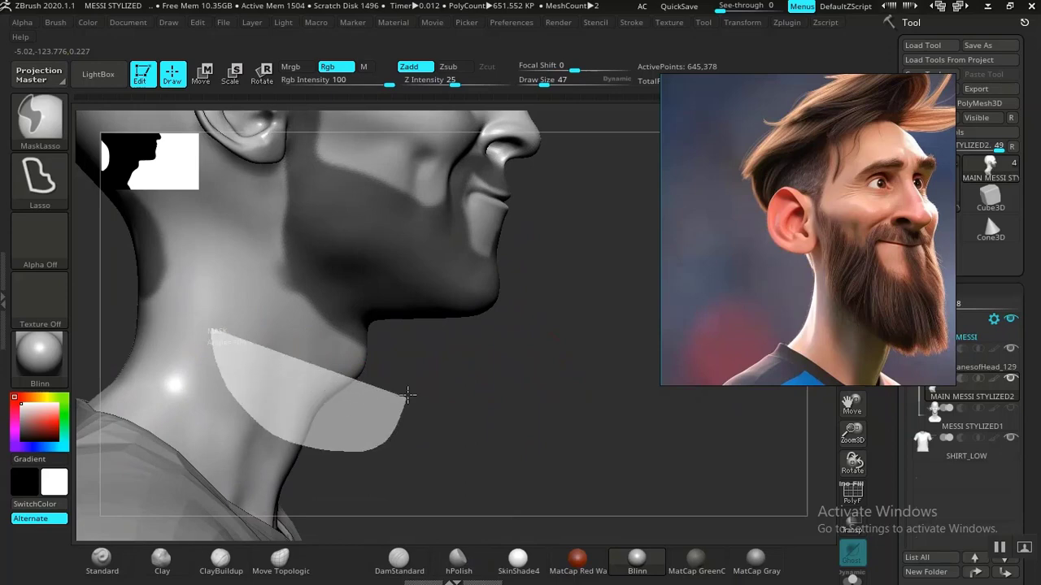
left_click_drag(328, 279, 329, 280, "ctrl")
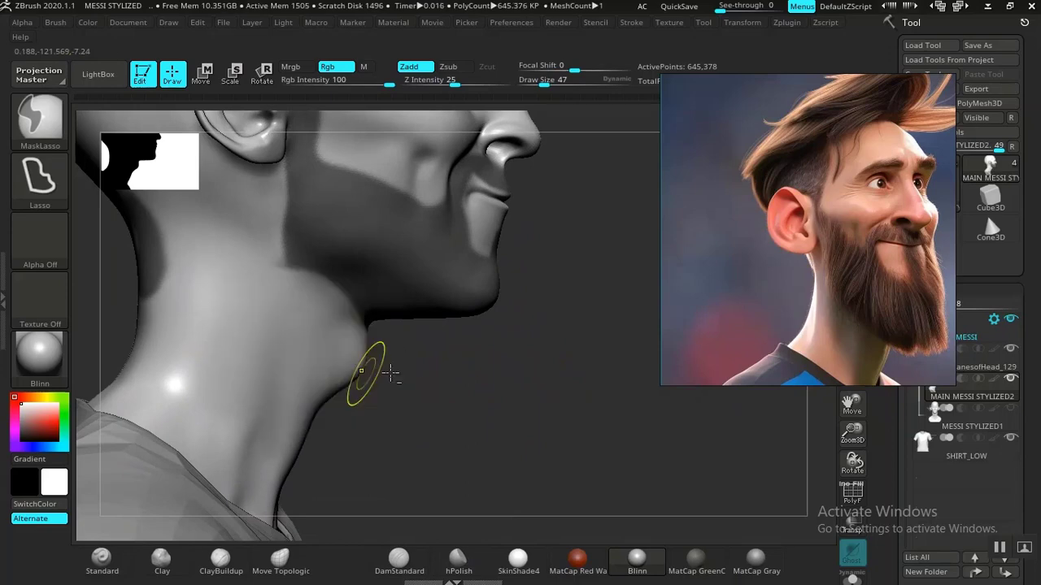
mouse_move(478, 392)
left_mouse_down()
mouse_move(416, 364)
mouse_move(452, 405)
left_mouse_up()
key("ctrl+z")
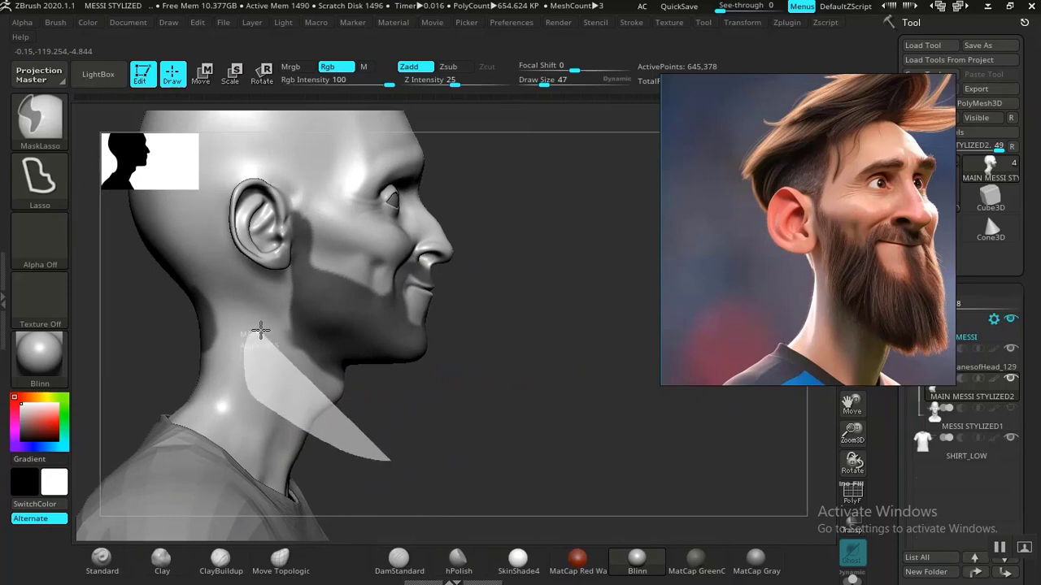
mouse_move(484, 443)
left_mouse_down("ctrl")
mouse_move(442, 414)
mouse_move(523, 437)
mouse_move(230, 345)
left_mouse_up("ctrl")
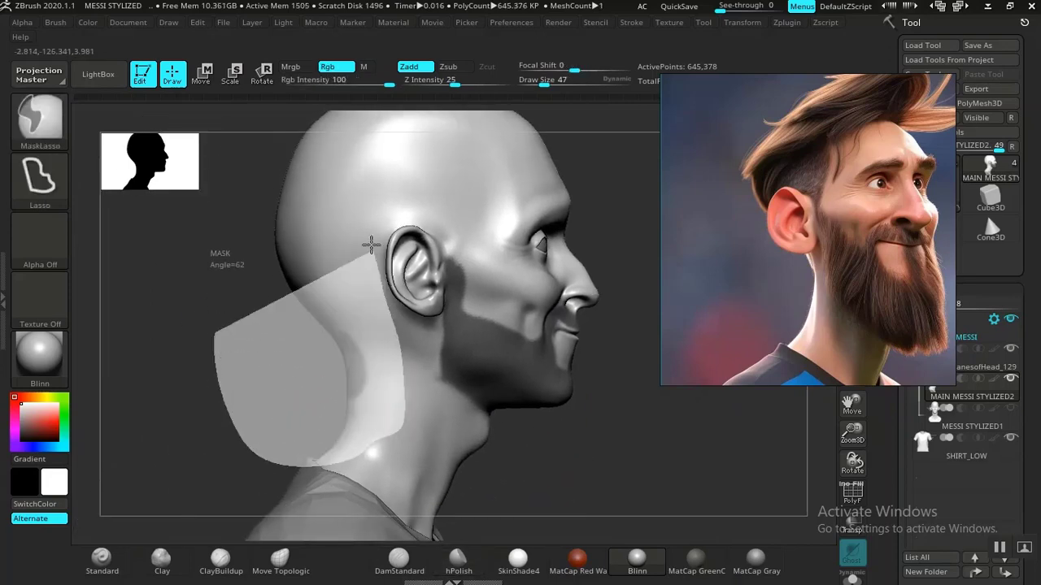
left_click_drag(371, 245, 236, 196, "ctrl+alt")
mouse_move(213, 358)
left_mouse_down()
mouse_move(292, 366)
mouse_move(200, 361)
left_mouse_up()
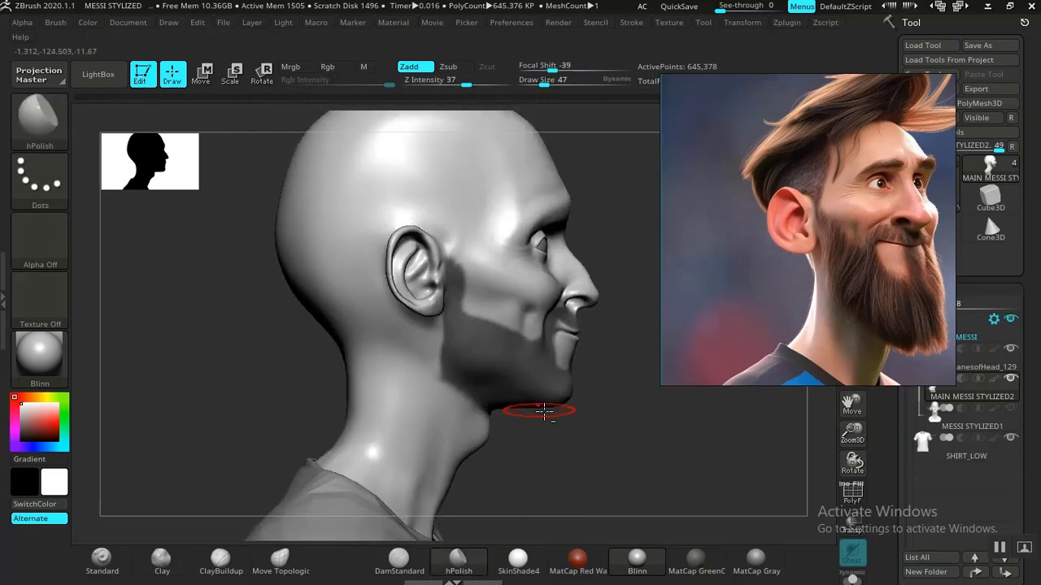
Reposition the reference portrait so it uncovers the tool settings while staying beside the head.
mouse_move(562, 426)
left_mouse_down("alt")
mouse_move(381, 395)
mouse_move(518, 434)
left_mouse_up("alt")
mouse_move(586, 342)
left_mouse_down("alt")
mouse_move(533, 421)
mouse_move(456, 418)
mouse_move(493, 423)
mouse_move(492, 388)
mouse_move(509, 399)
mouse_move(531, 386)
mouse_move(509, 434)
mouse_move(515, 409)
mouse_move(520, 422)
mouse_move(542, 407)
left_mouse_up("alt")
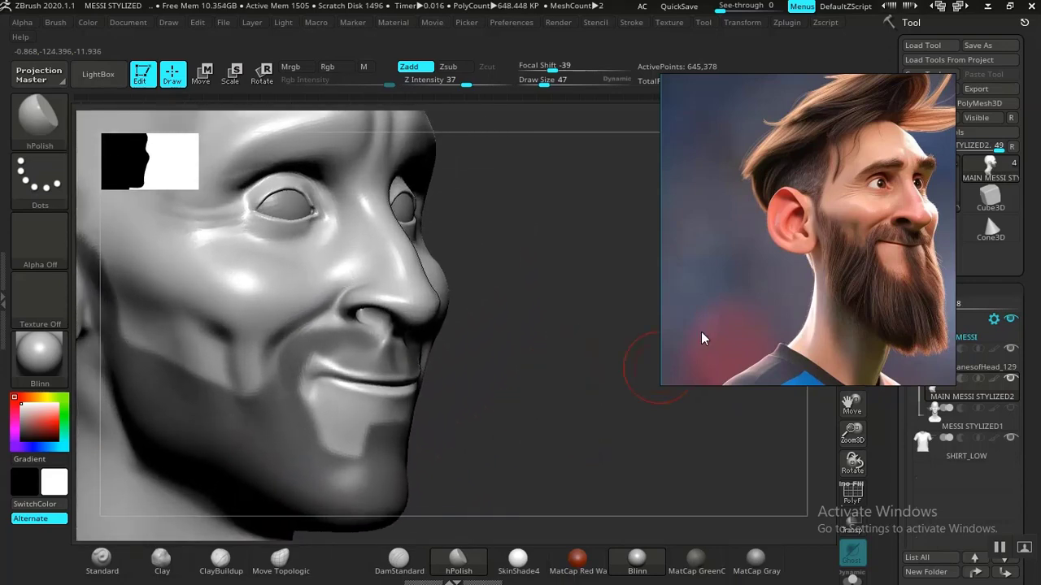
left_click_drag(862, 391, 818, 341, "alt")
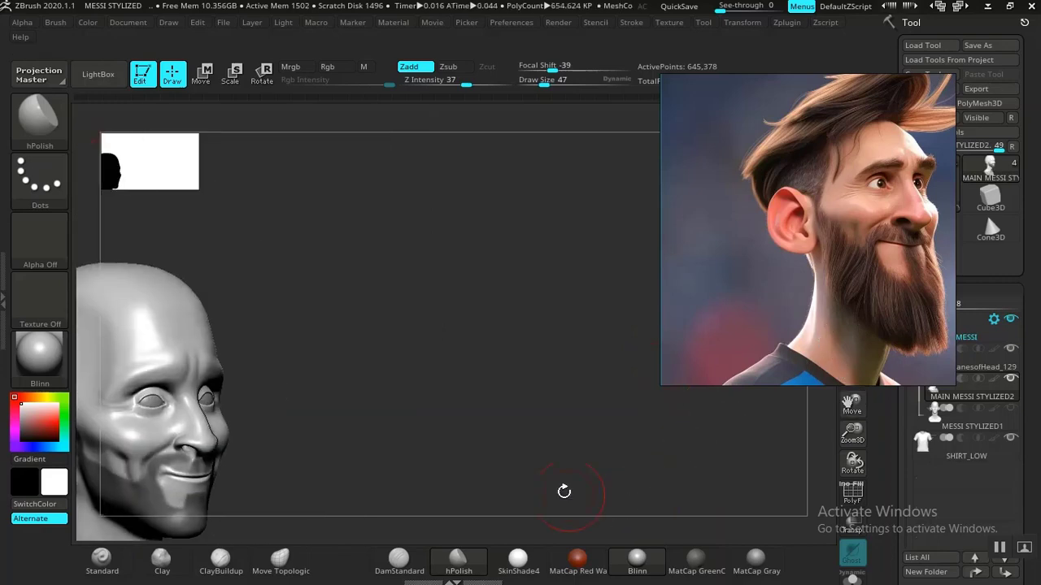
mouse_move(526, 453)
left_mouse_down()
mouse_move(602, 337)
mouse_move(571, 318)
mouse_move(581, 383)
mouse_move(550, 388)
mouse_move(576, 392)
left_mouse_up()
right_click_drag(896, 333, 728, 299)
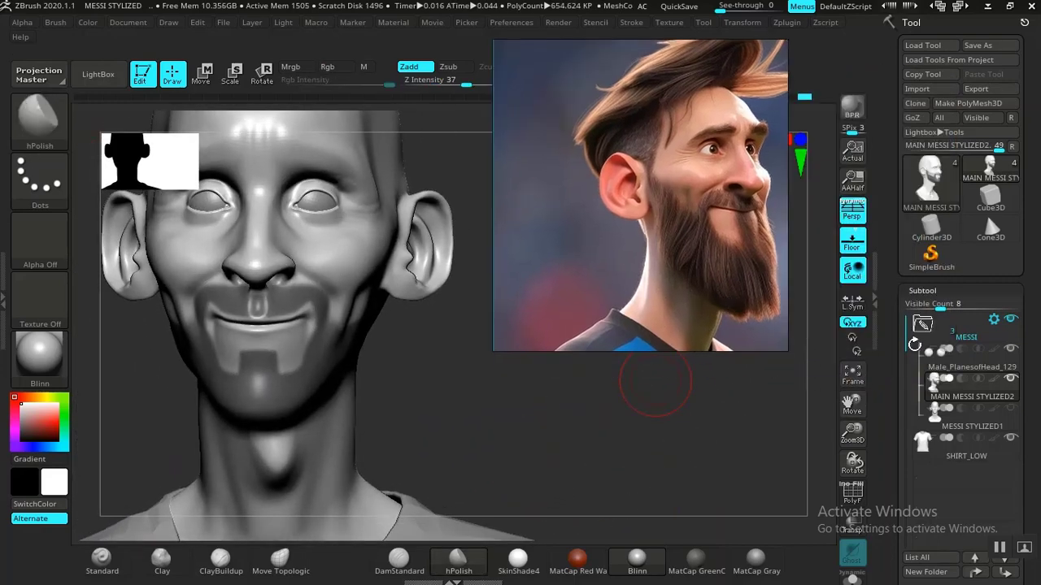
Preview an extraction of the masked beard area with smoothness 5 and thickness 0.02.
left_click(923, 291)
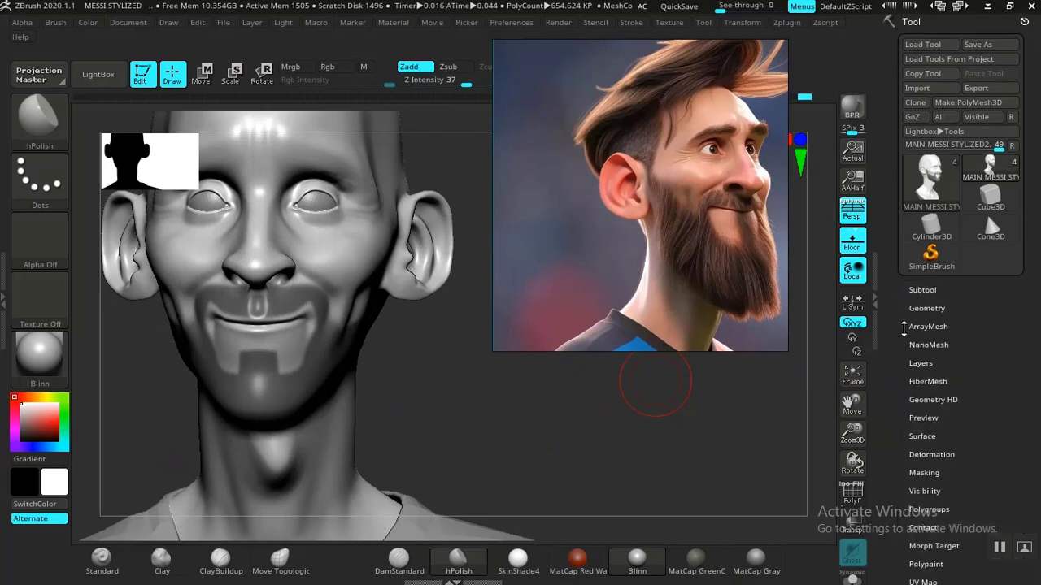
left_click_drag(898, 370, 900, 343)
left_click(926, 261)
left_click_drag(894, 533, 899, 346)
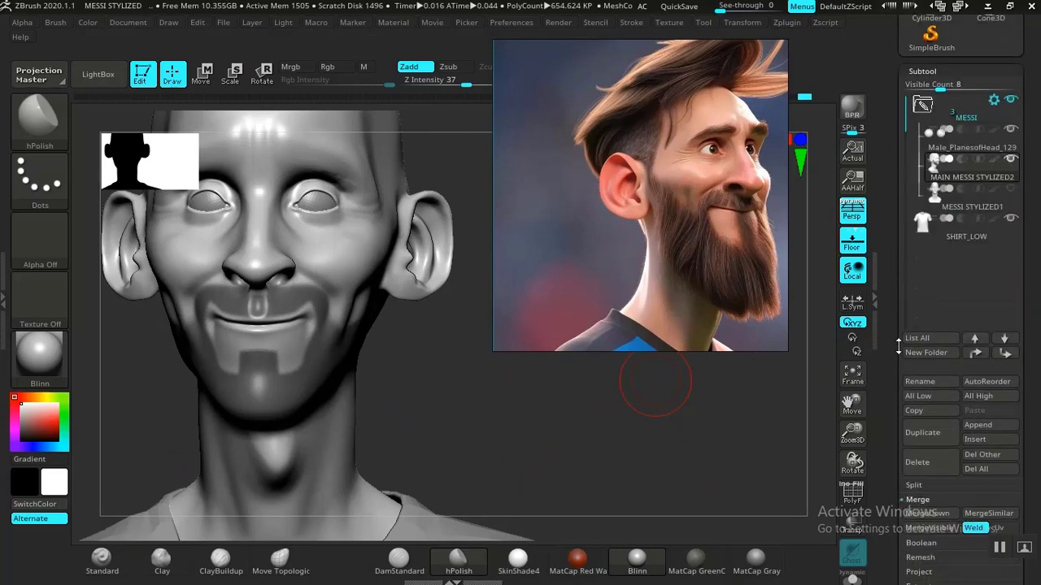
left_click_drag(888, 386, 886, 325)
left_click(881, 422)
left_click_drag(890, 415, 881, 365)
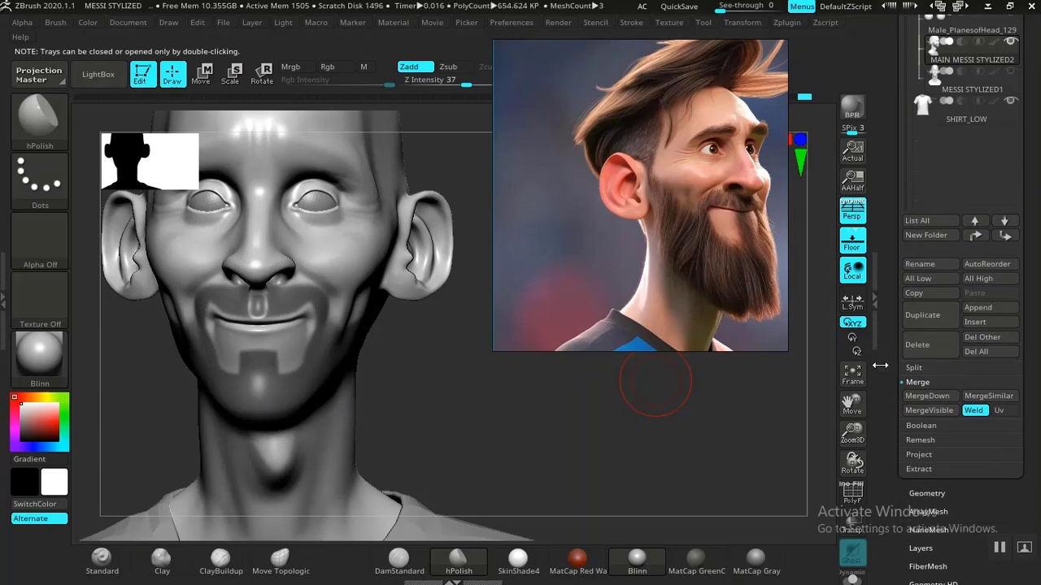
left_click(918, 469)
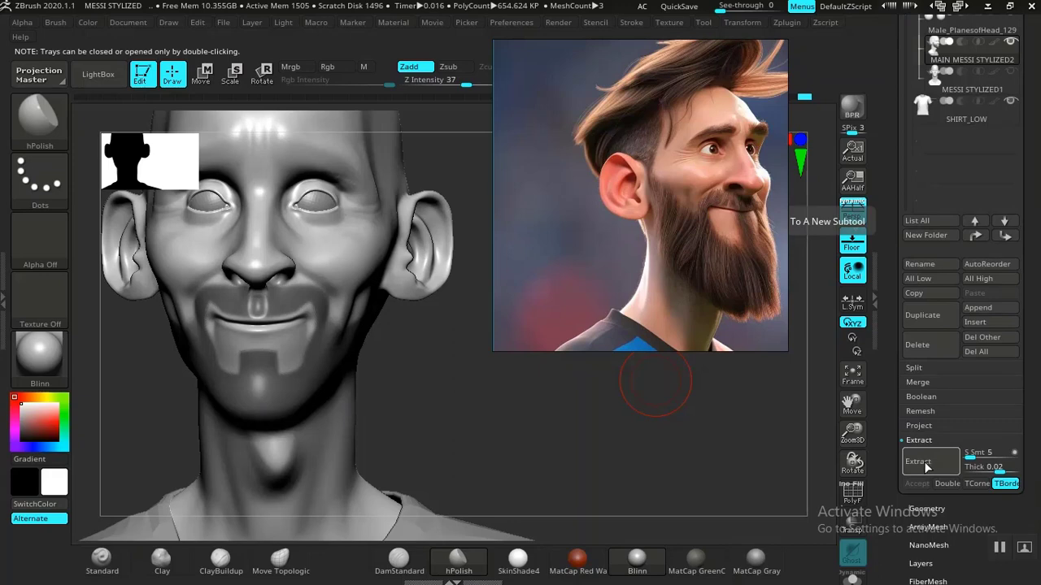
left_click(928, 467)
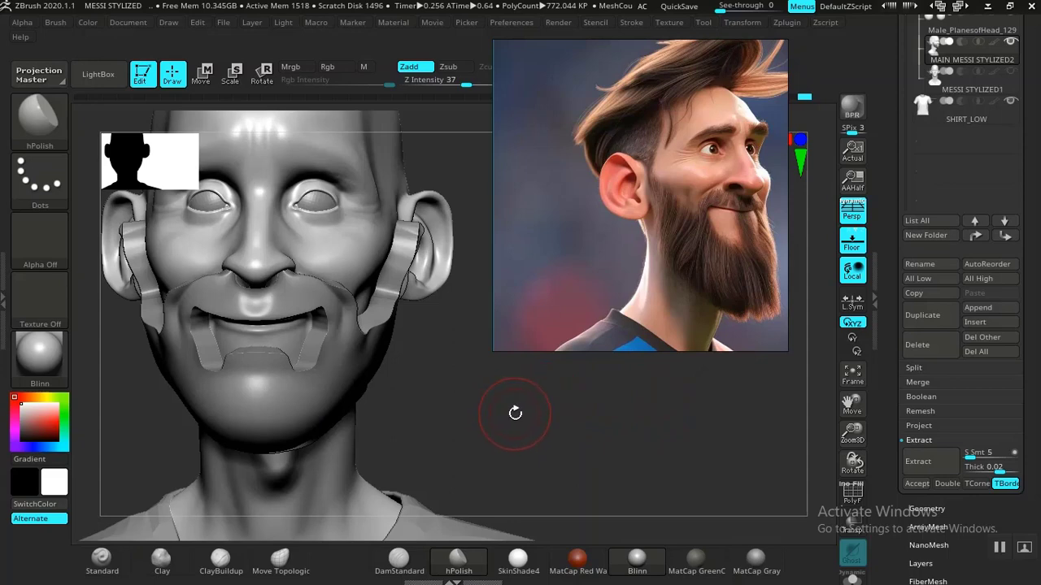
left_click_drag(517, 415, 704, 418)
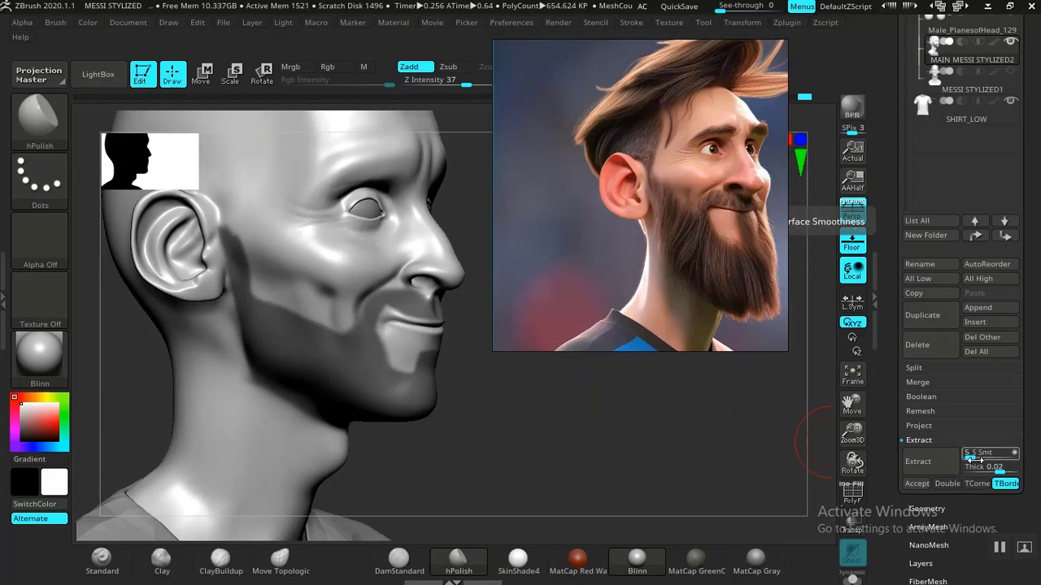
Set the extraction thickness to 0.00912, extract the masked beard again and accept it as a new subtool.
left_click_drag(1001, 472, 999, 471)
left_click(913, 466)
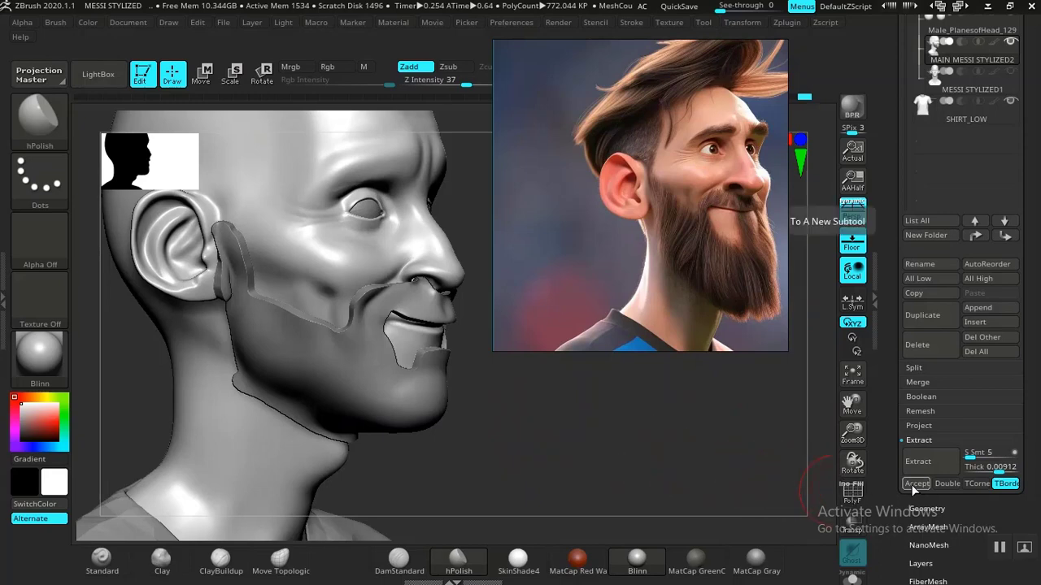
left_click(914, 484)
mouse_move(567, 431)
left_mouse_down("alt")
mouse_move(645, 481)
mouse_move(623, 490)
mouse_move(537, 437)
mouse_move(495, 438)
mouse_move(532, 448)
mouse_move(527, 436)
mouse_move(584, 468)
left_mouse_up("alt")
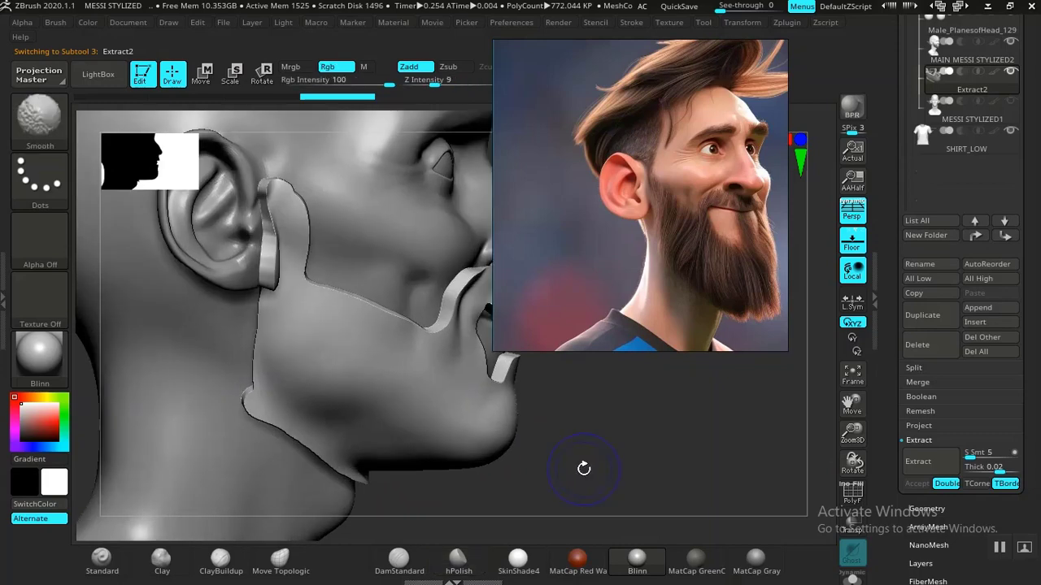
Rename the extracted beard subtool as BEARD.
key("shift+f")
key("shift+f")
scroll(922, 308, "down", 10)
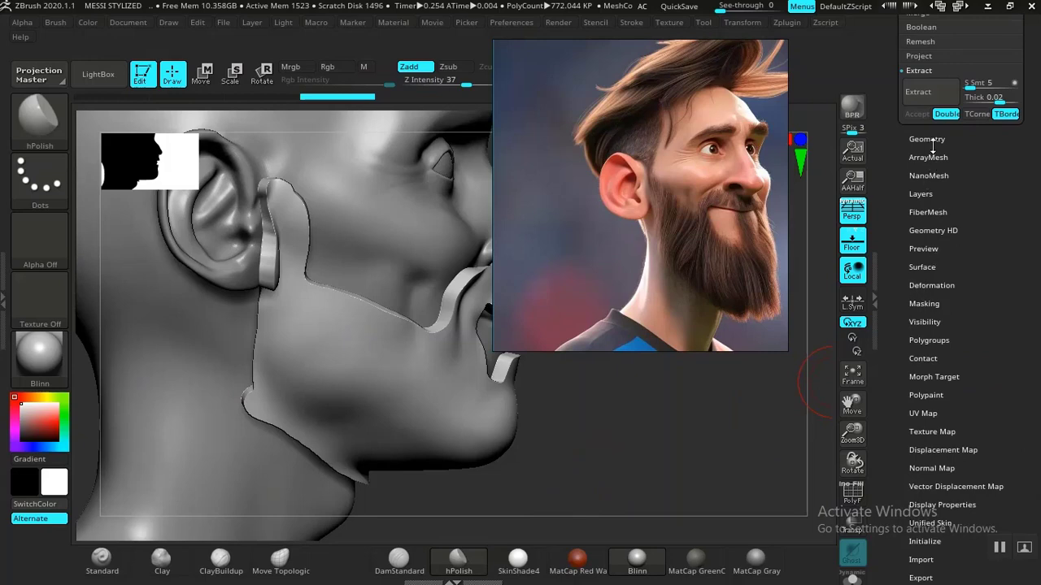
left_click_drag(898, 230, 897, 241)
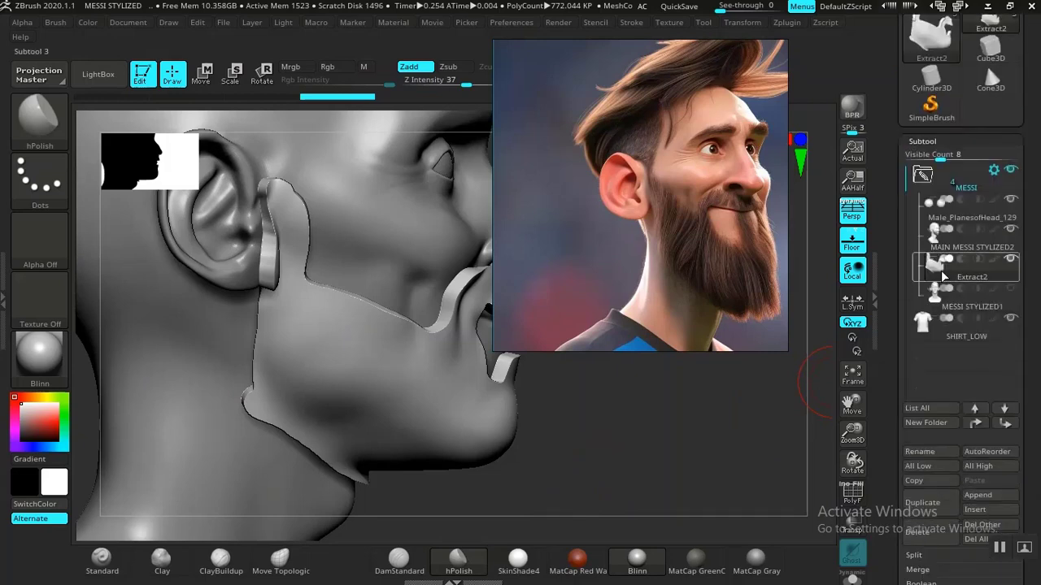
scroll(893, 381, "down", 1)
scroll(892, 380, "down", 1)
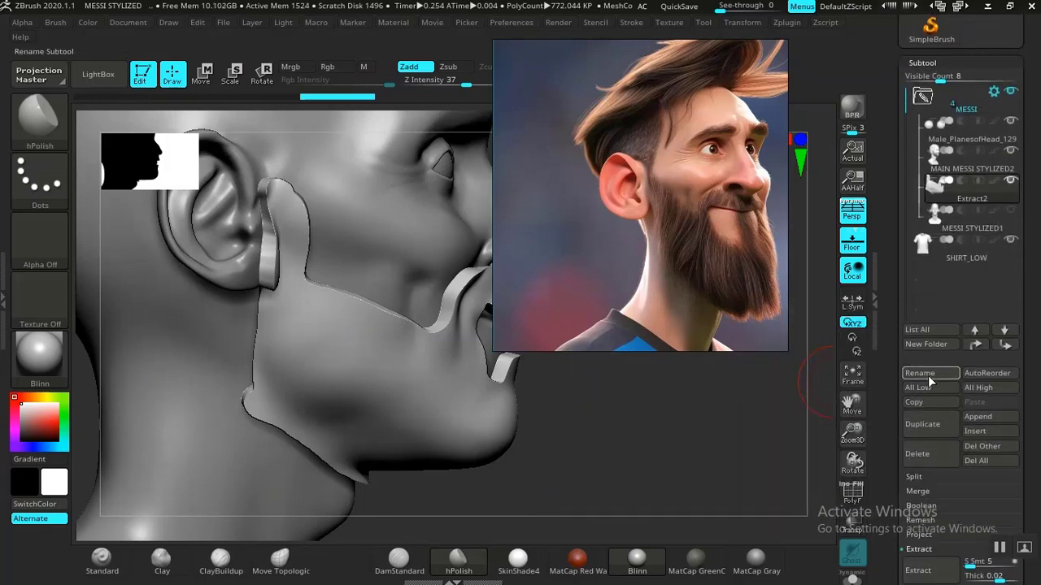
left_click(917, 374)
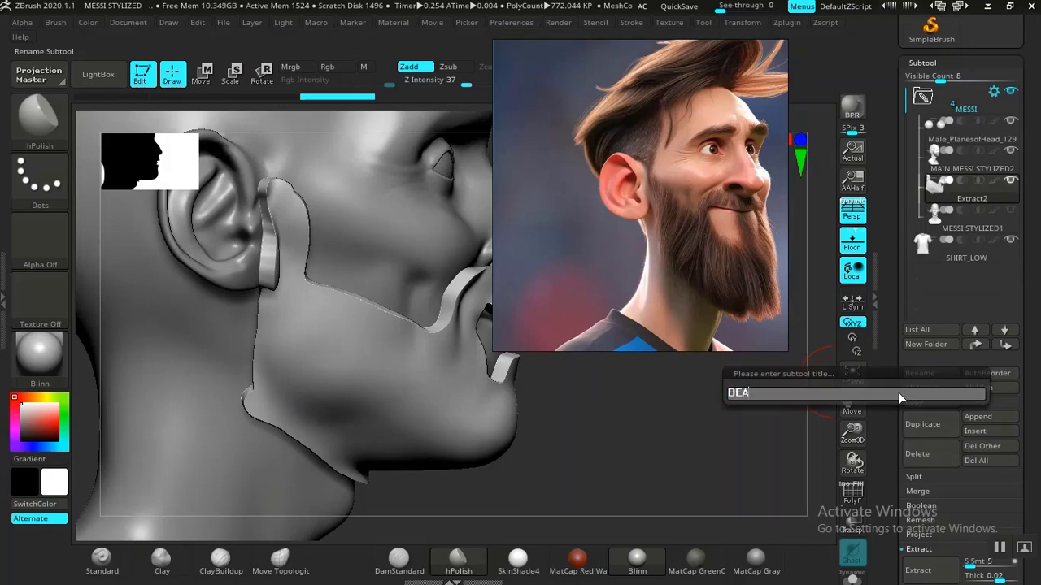
type("BEARD")
key("Return")
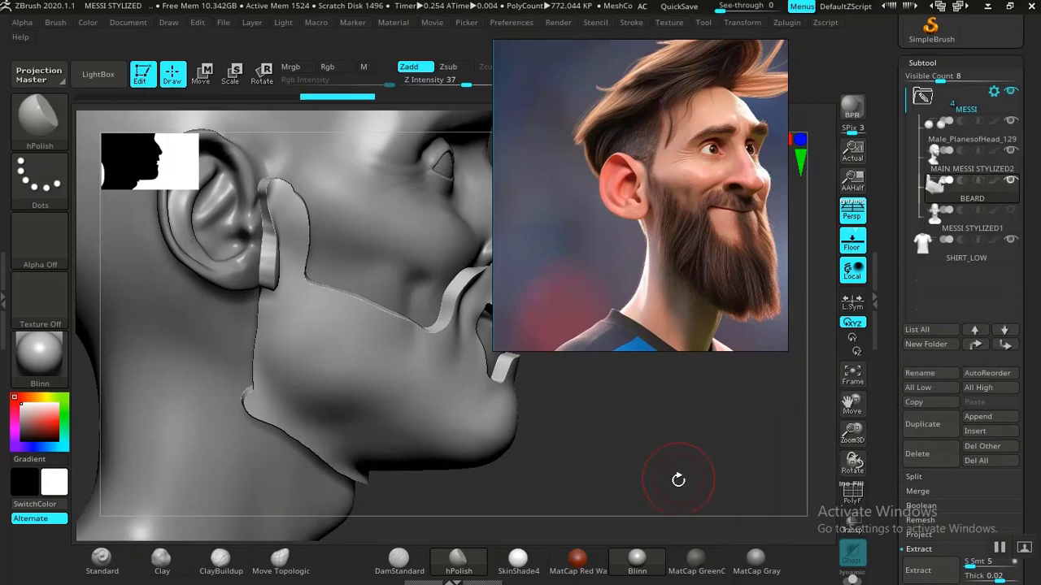
Turn the beard subtool into a DynaMesh at resolution 128.
left_click_drag(674, 462, 825, 368)
left_click(925, 63)
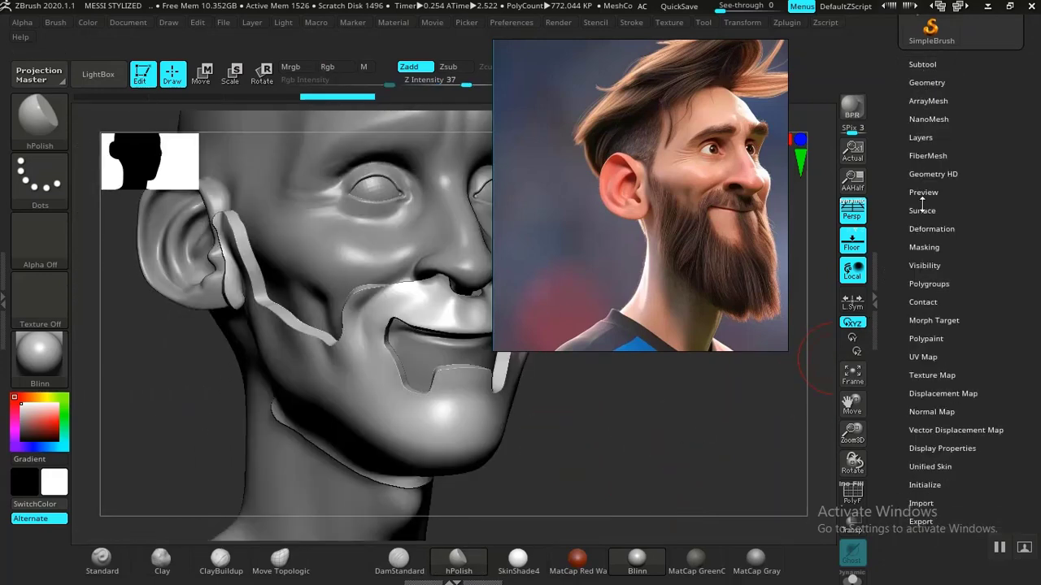
left_click(926, 83)
left_click(926, 83)
left_click(926, 83)
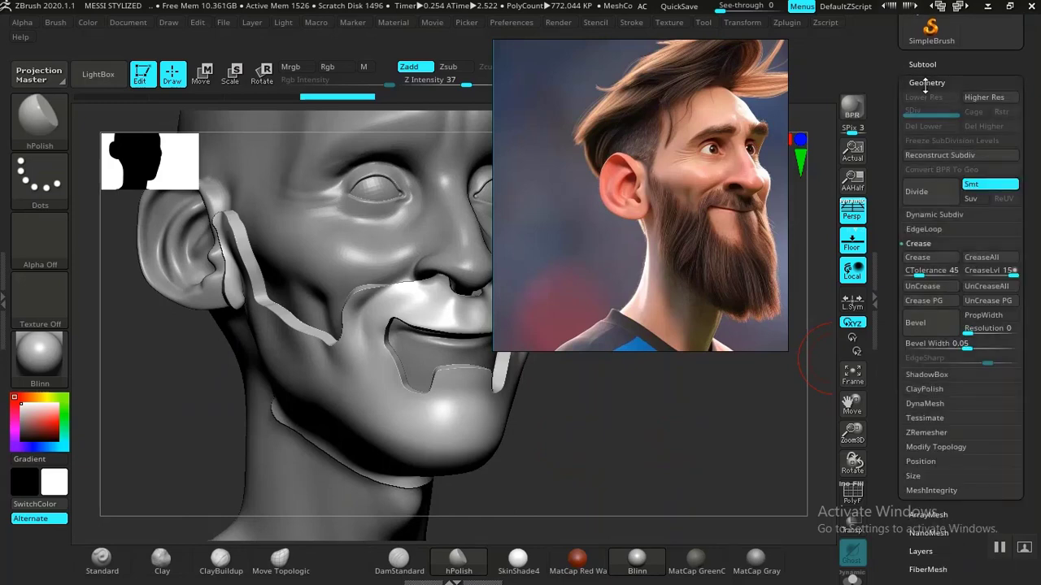
left_click(926, 83)
left_click(926, 83)
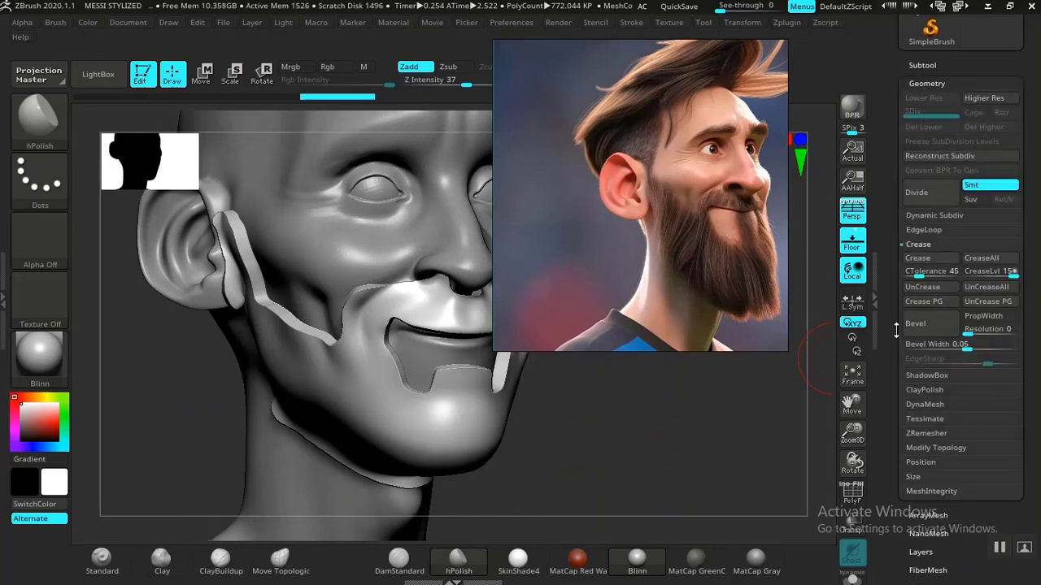
left_click_drag(887, 376, 918, 309)
left_click(925, 286)
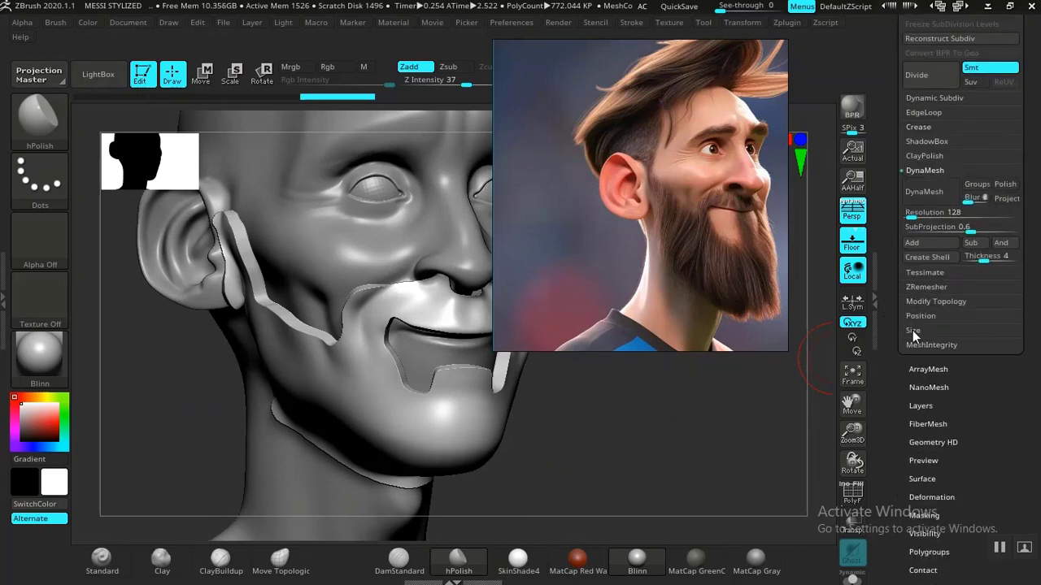
left_click_drag(912, 213, 909, 215)
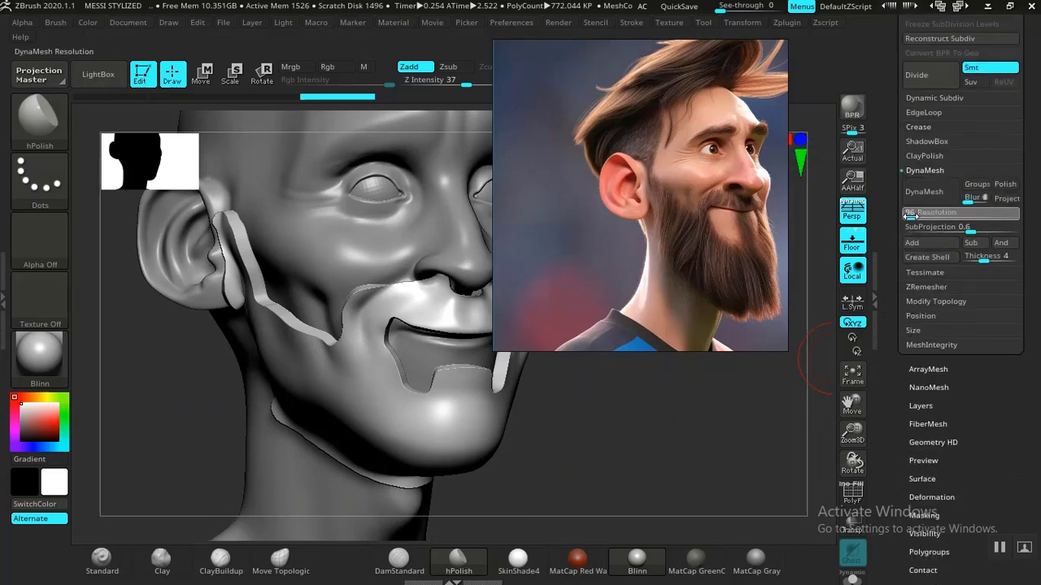
left_click(910, 216)
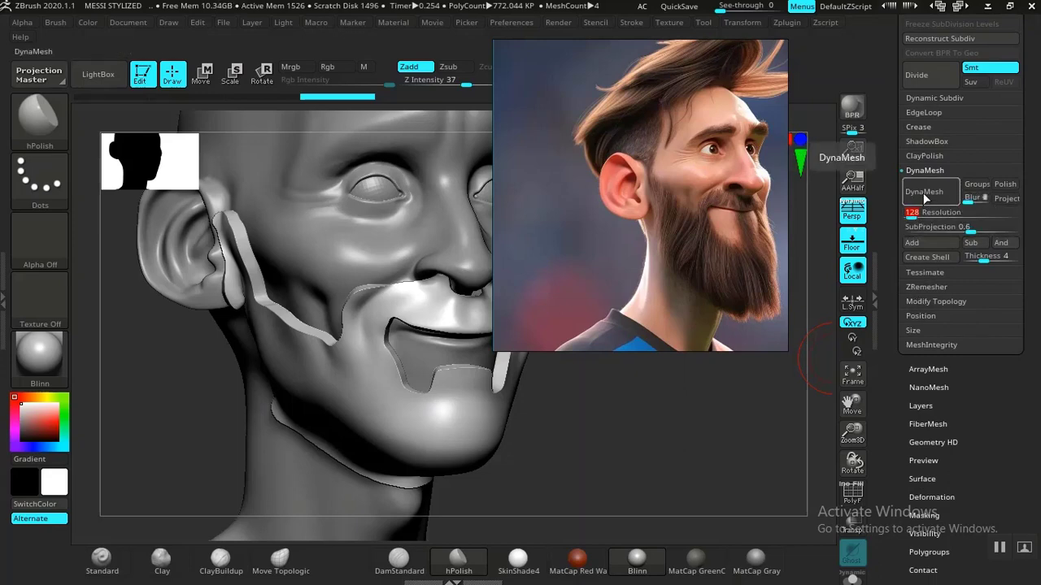
left_click_drag(586, 417, 535, 414, "ctrl")
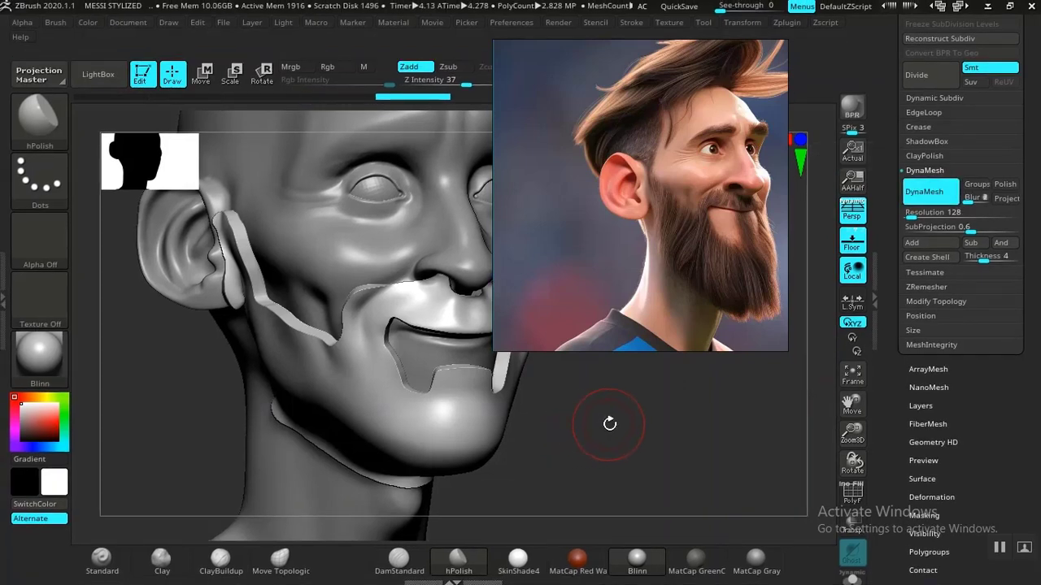
Show the wireframe and remesh the beard with DynaMesh at resolution 40.
mouse_move(609, 424)
left_mouse_down()
mouse_move(653, 467)
mouse_move(702, 394)
left_mouse_up()
key("shift+f")
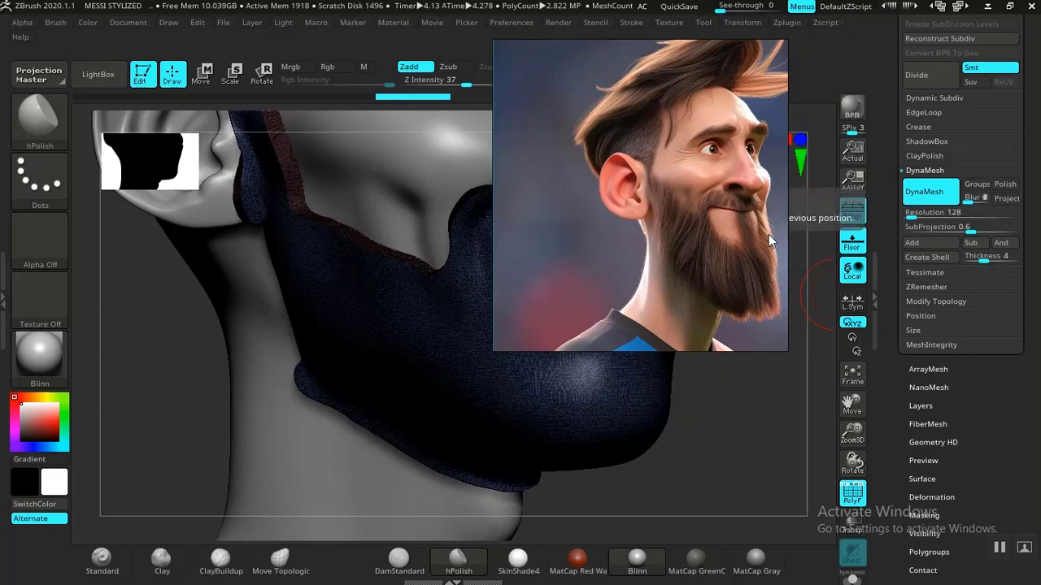
left_click(913, 213)
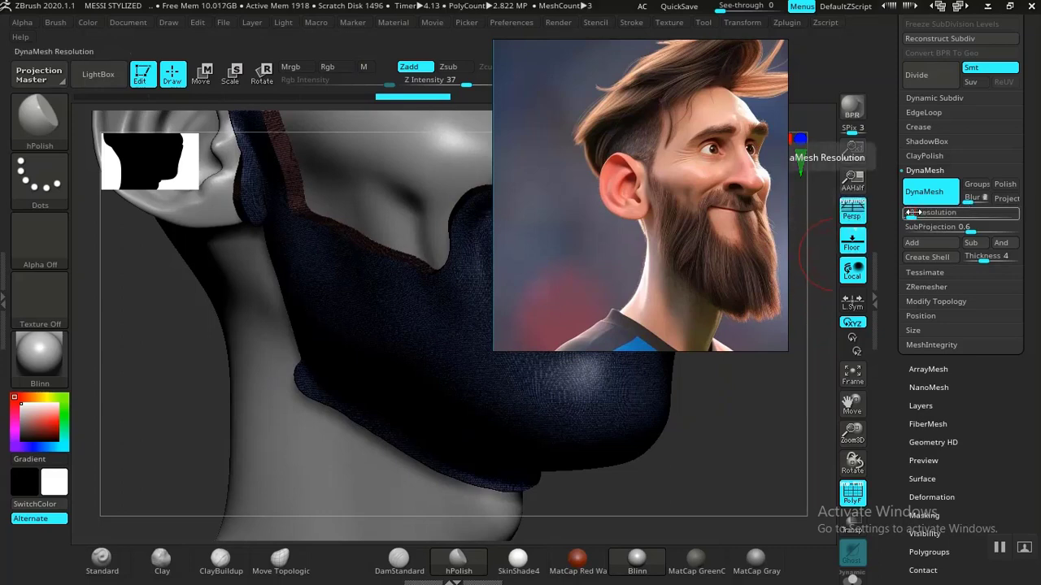
key("Return")
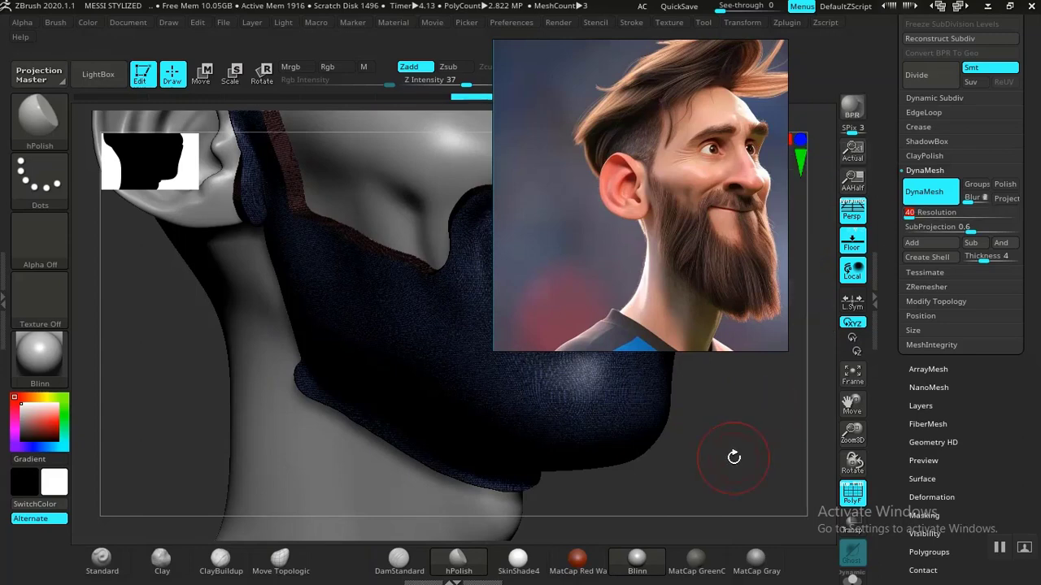
key("shift")
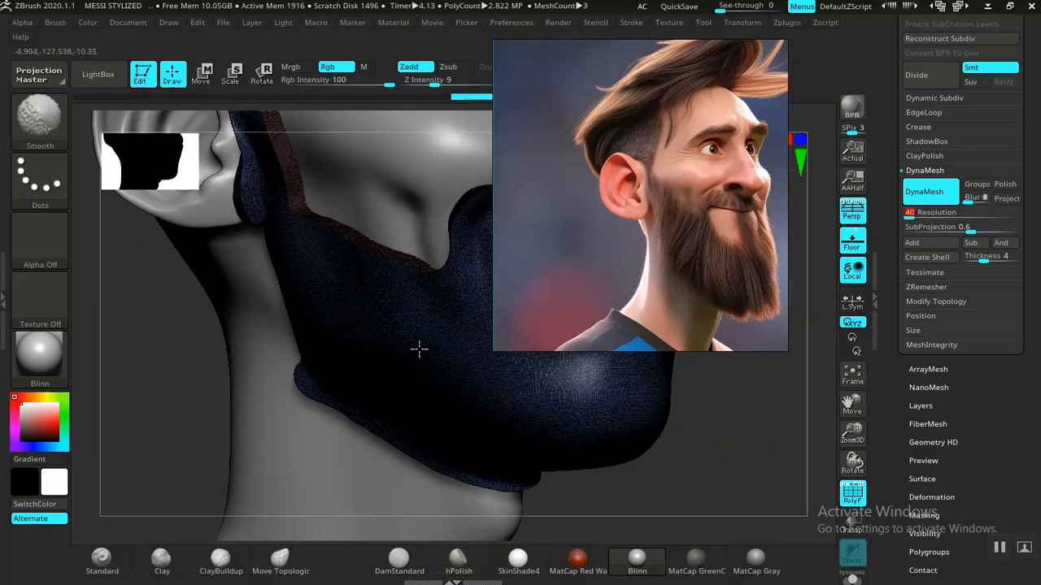
mouse_move(755, 431)
left_mouse_down("ctrl")
mouse_move(769, 477)
mouse_move(740, 449)
left_mouse_up("ctrl")
left_click_drag(654, 331, 811, 273)
left_click_drag(733, 456, 740, 420)
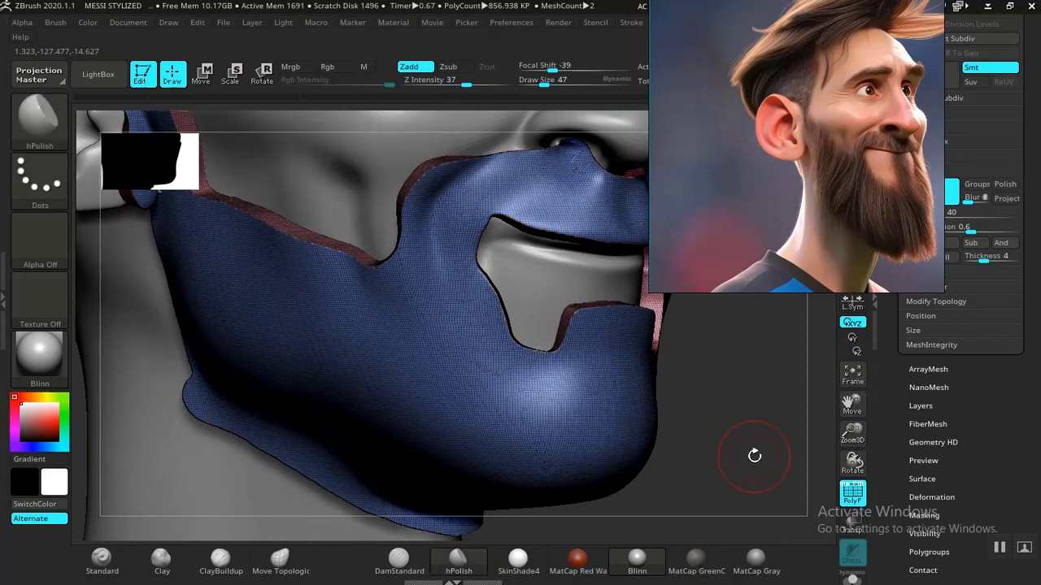
Move the reference portrait off the settings and remesh the beard more coarsely with DynaMesh, trying resolution 8 and settling on 16.
left_click_drag(822, 288, 743, 206)
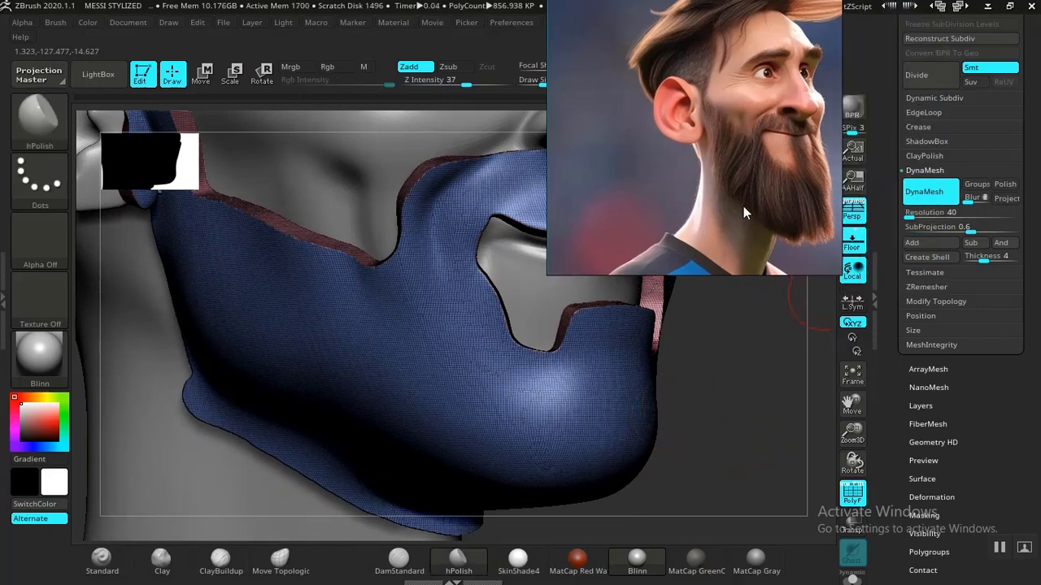
left_click(917, 209)
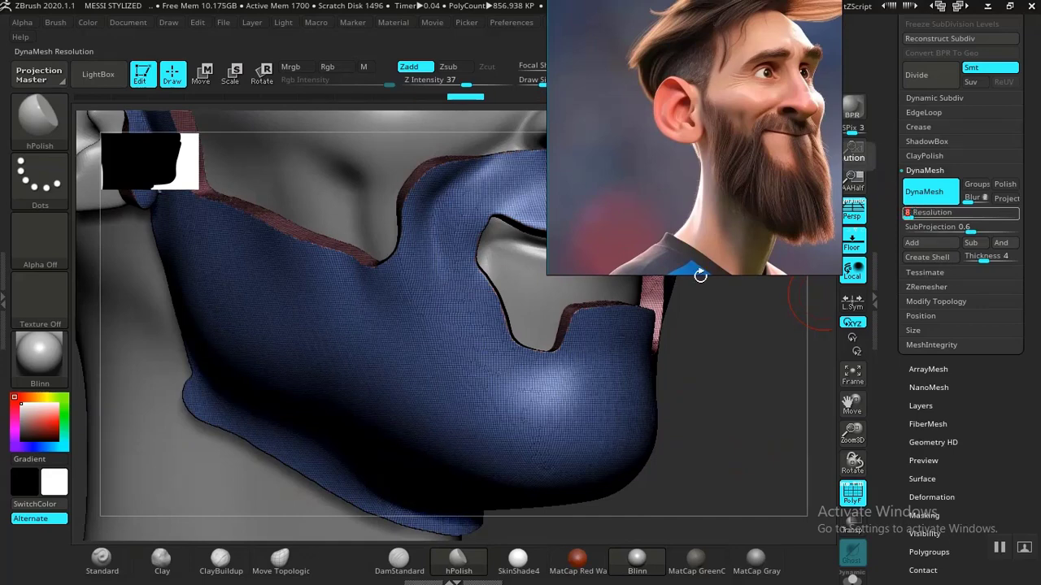
left_click_drag(740, 399, 736, 402, "ctrl")
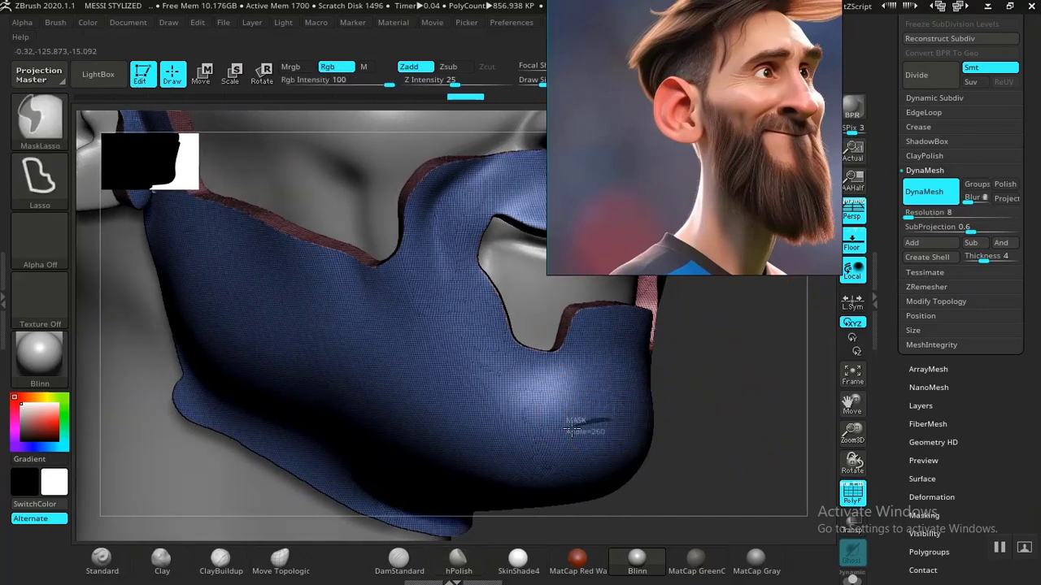
left_click_drag(616, 416, 549, 415, "shift")
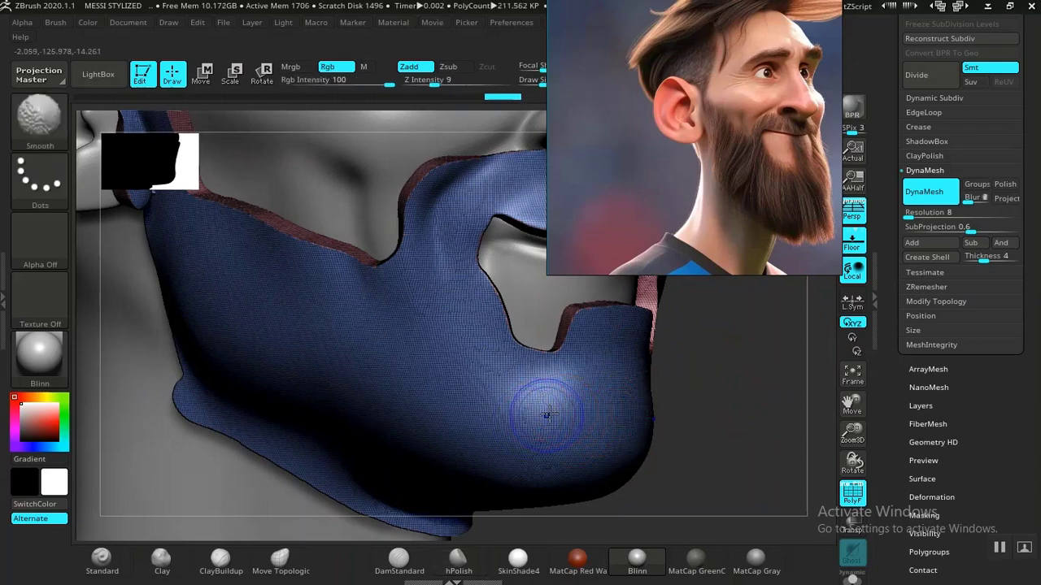
left_click(769, 460)
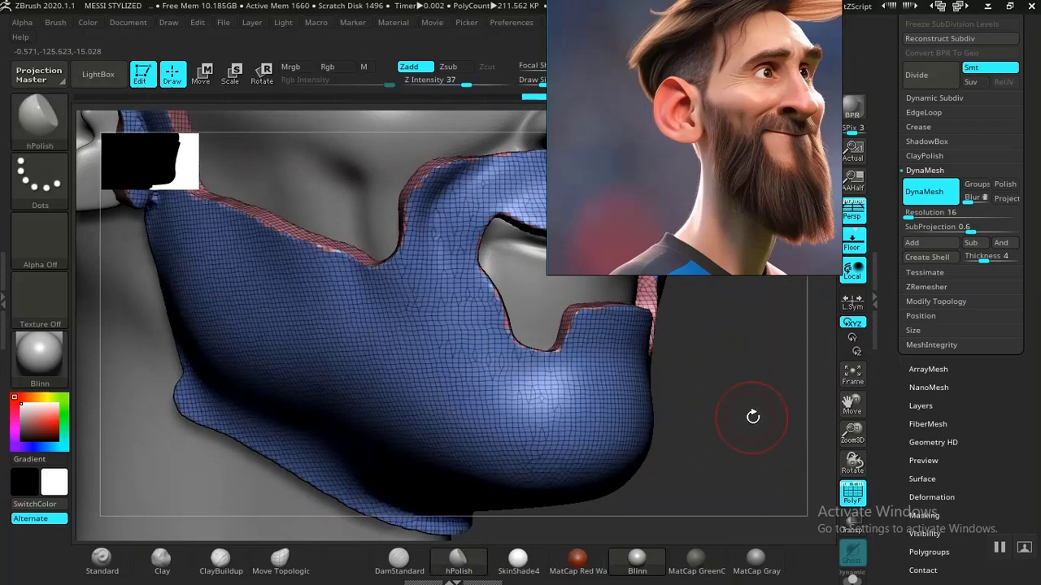
mouse_move(753, 416)
left_mouse_down()
mouse_move(702, 387)
mouse_move(660, 387)
left_mouse_up()
key("shift+f")
Raise the Smooth brush intensity to 100 and smooth the jagged sideburn beside the ear.
left_click_drag(307, 252, 312, 242, "shift")
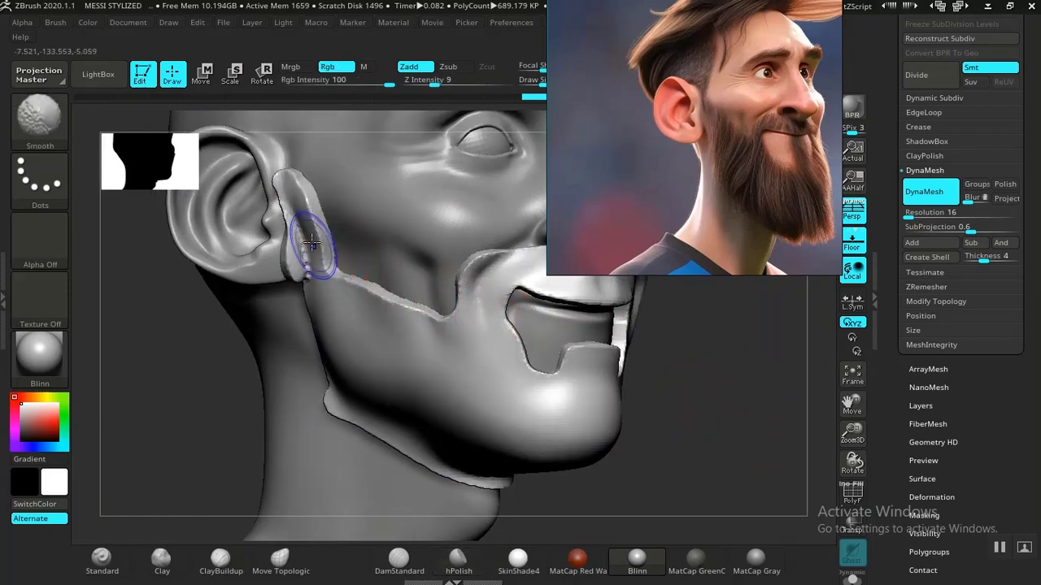
left_click_drag(309, 207, 313, 215, "shift")
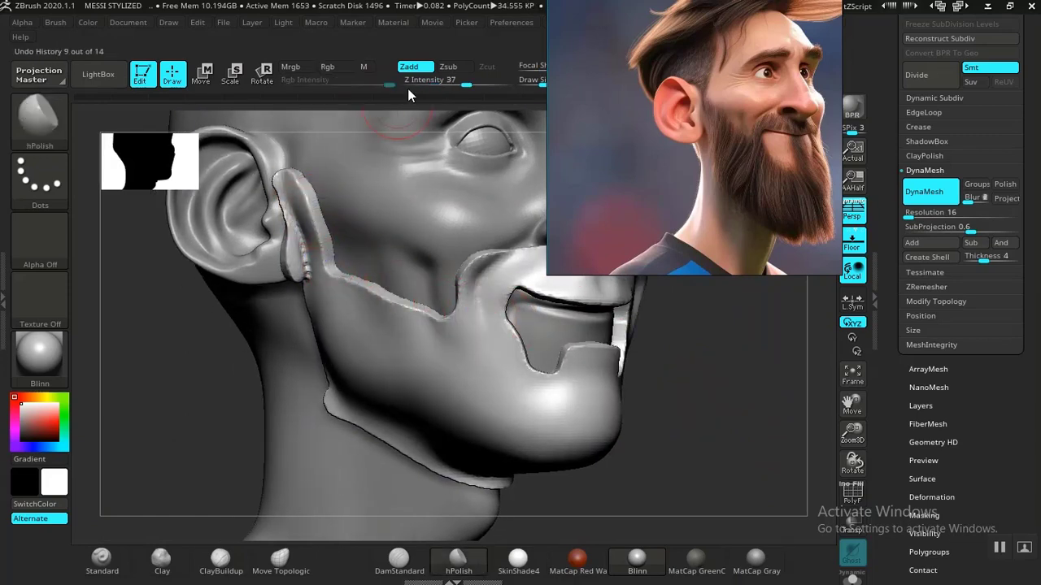
left_click_drag(440, 83, 508, 84, "shift")
mouse_move(308, 213)
left_mouse_down("shift")
mouse_move(302, 268)
mouse_move(293, 259)
mouse_move(314, 209)
left_mouse_up("shift")
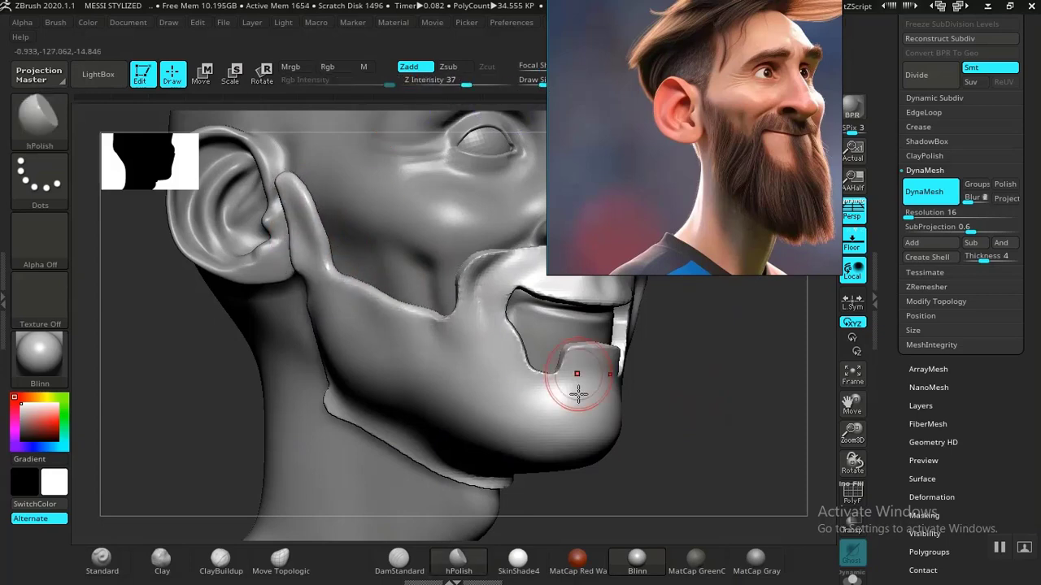
Apply the Polish deformation to the whole beard mesh to soften its hard edges.
scroll(909, 279, "down", 3)
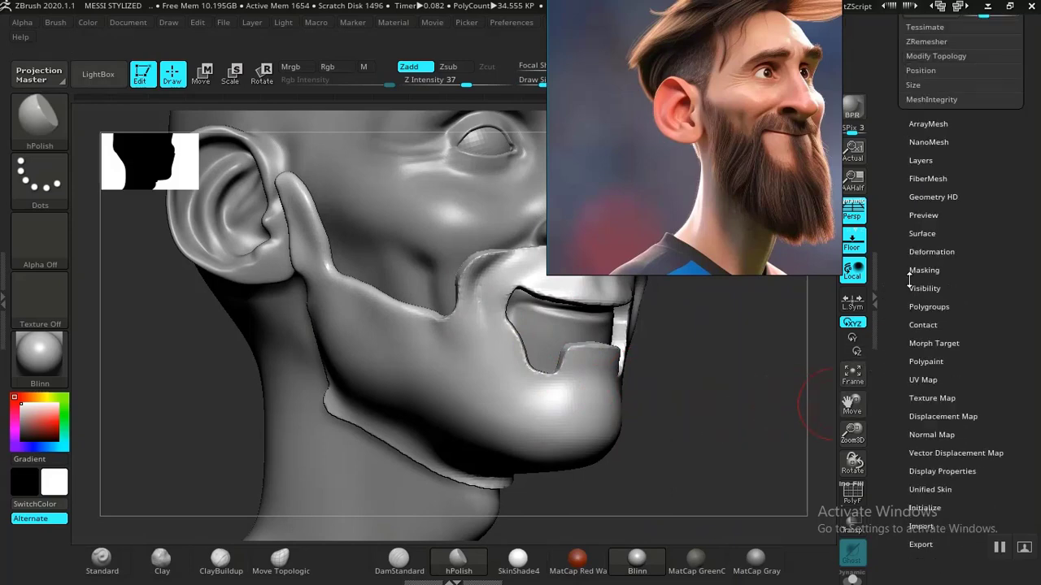
left_click(932, 252)
scroll(886, 396, "up", 5)
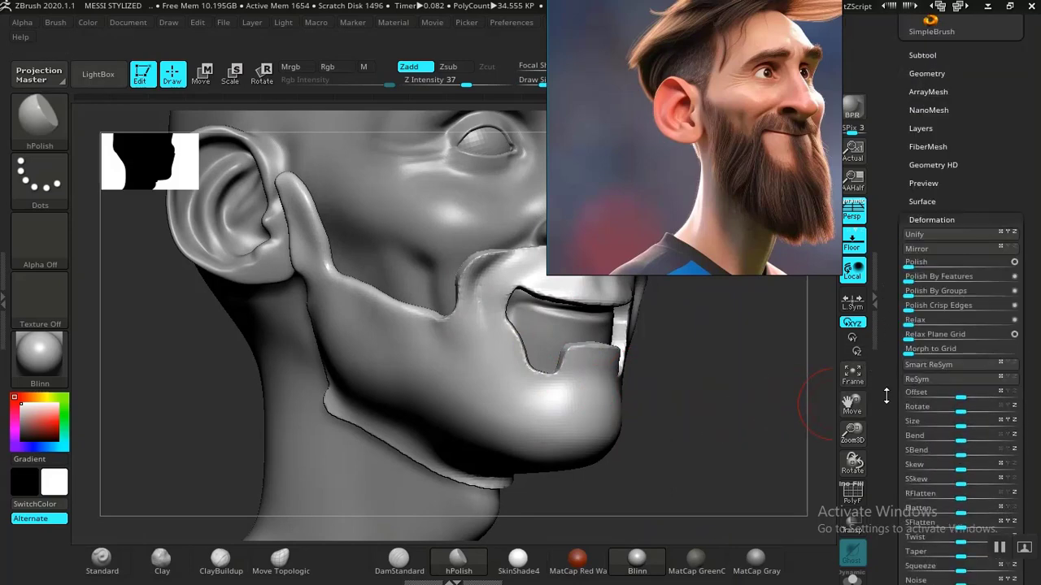
left_click(916, 266)
left_click(916, 266)
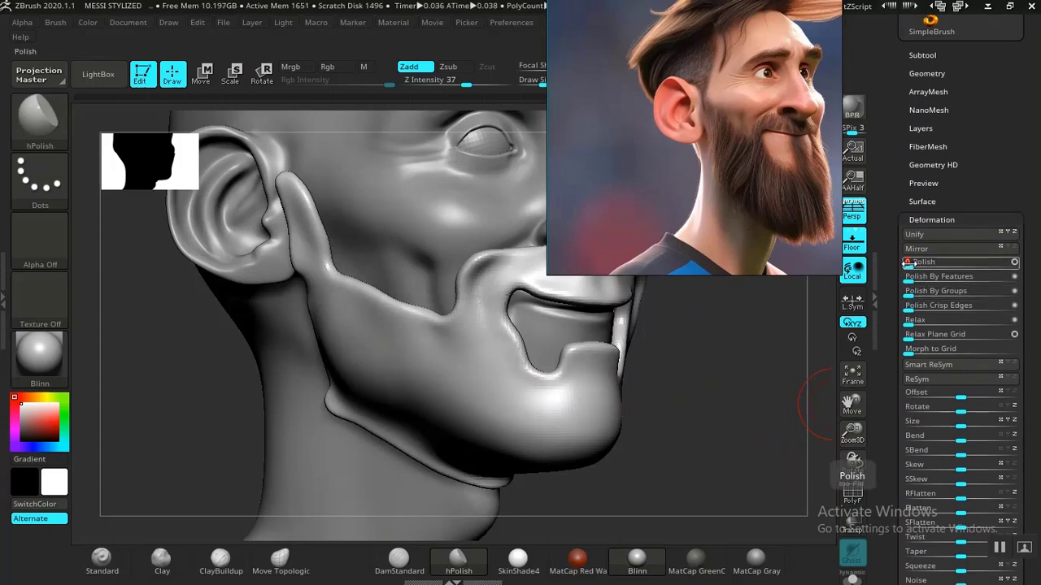
left_click_drag(917, 262, 937, 266)
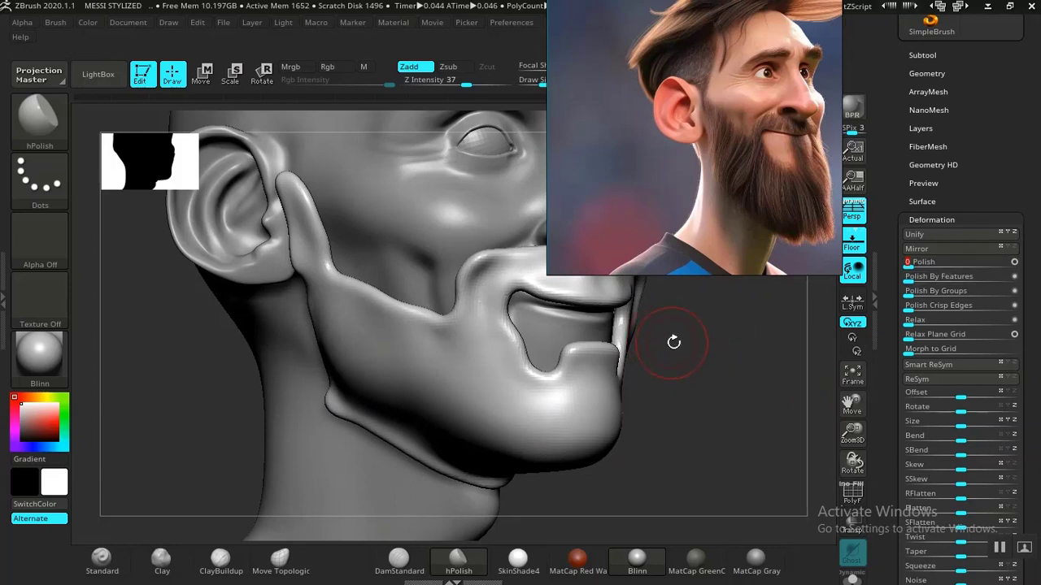
Smooth the beard's upper edge along the cheek down to the notch beside the moustache.
left_click_drag(711, 350, 764, 351, "shift")
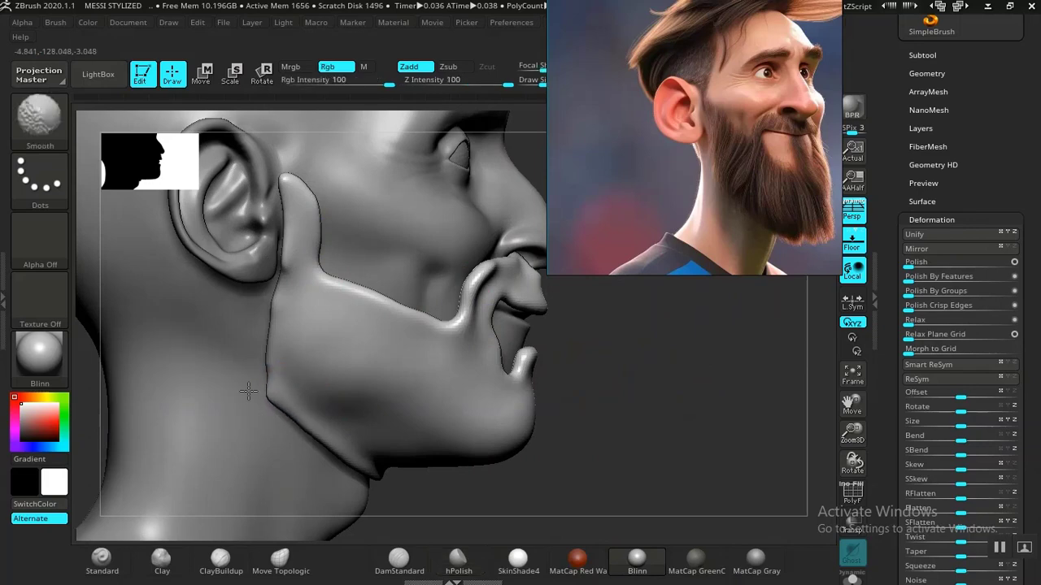
mouse_move(634, 349)
left_mouse_down("shift")
mouse_move(506, 378)
mouse_move(588, 376)
mouse_move(546, 377)
mouse_move(588, 407)
mouse_move(643, 382)
left_mouse_up("shift")
left_click_drag(365, 302, 341, 317, "shift")
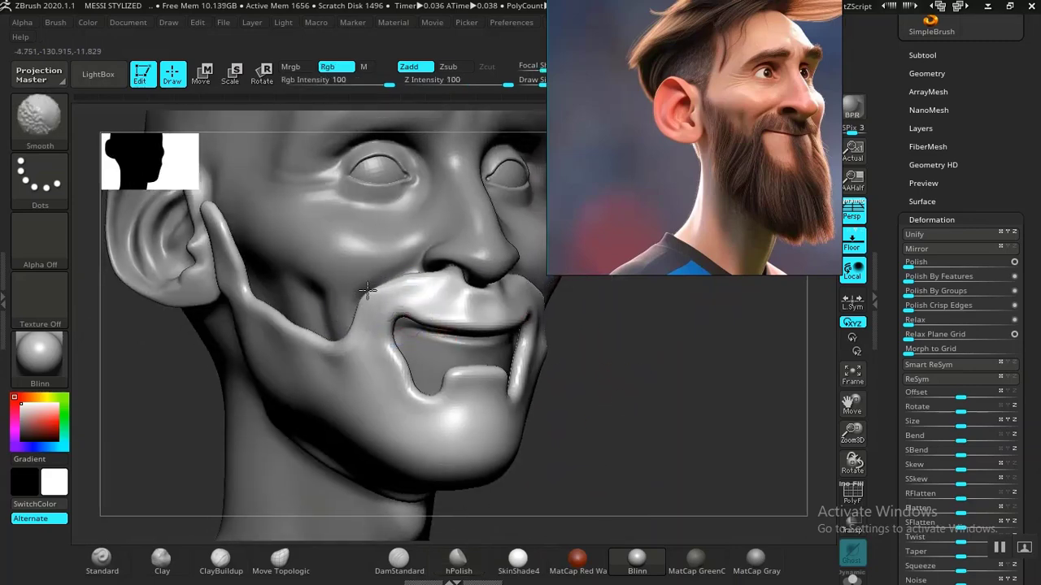
left_click_drag(338, 328, 348, 329, "shift")
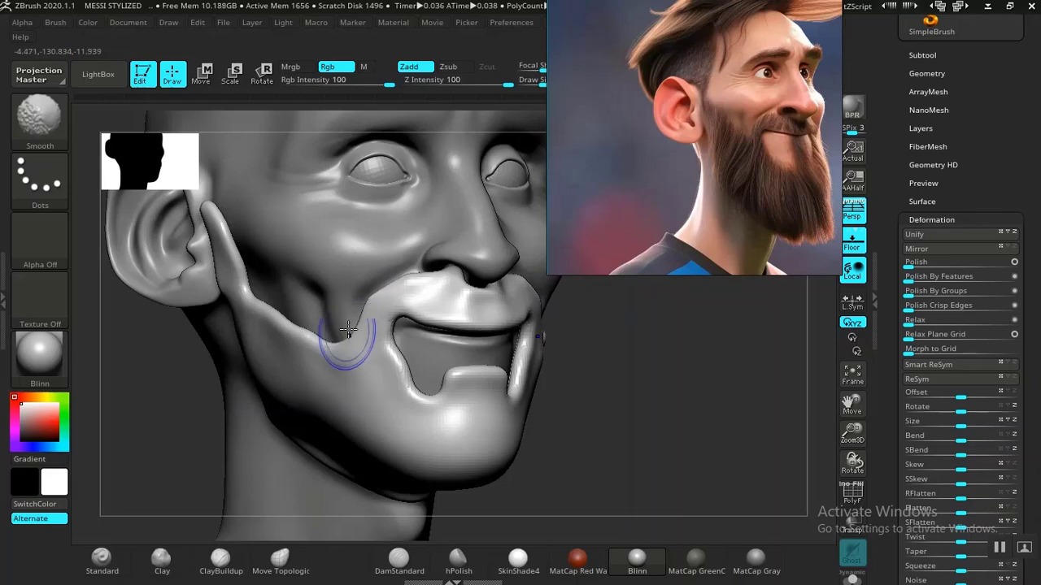
Smooth the moustache and the beard's rim around the mouth opening.
mouse_move(385, 294)
left_mouse_down("shift")
mouse_move(476, 268)
mouse_move(473, 286)
mouse_move(503, 324)
mouse_move(431, 320)
mouse_move(492, 324)
left_mouse_up("shift")
mouse_move(631, 374)
left_mouse_down()
mouse_move(614, 376)
mouse_move(637, 405)
left_mouse_up()
mouse_move(364, 356)
left_mouse_down("shift")
mouse_move(353, 361)
mouse_move(373, 337)
mouse_move(316, 344)
mouse_move(313, 335)
mouse_move(323, 350)
mouse_move(305, 313)
mouse_move(319, 352)
mouse_move(362, 352)
left_mouse_up("shift")
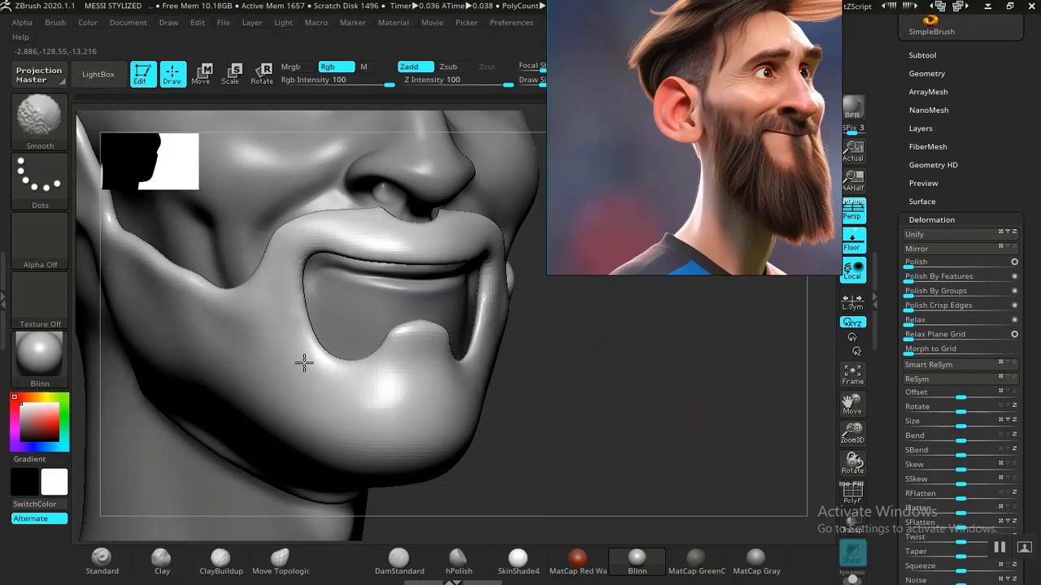
Smooth the beard's rear edge at the jaw corner below the ear.
mouse_move(591, 367)
left_mouse_down()
mouse_move(472, 288)
mouse_move(593, 365)
mouse_move(627, 366)
mouse_move(659, 324)
mouse_move(334, 365)
left_mouse_up()
key("shift")
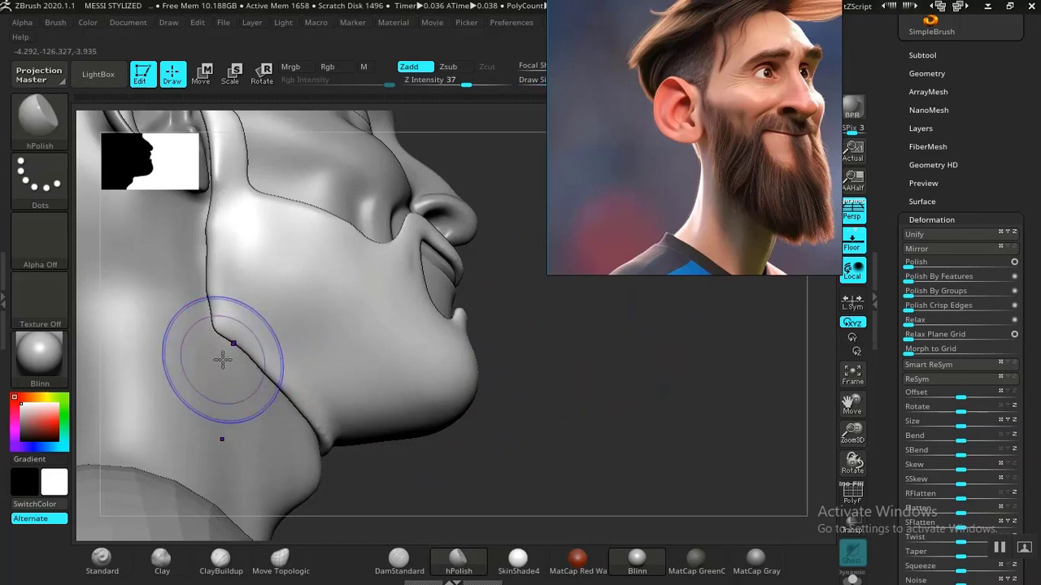
mouse_move(220, 360)
left_mouse_down("shift")
mouse_move(209, 314)
mouse_move(224, 302)
left_mouse_up("shift")
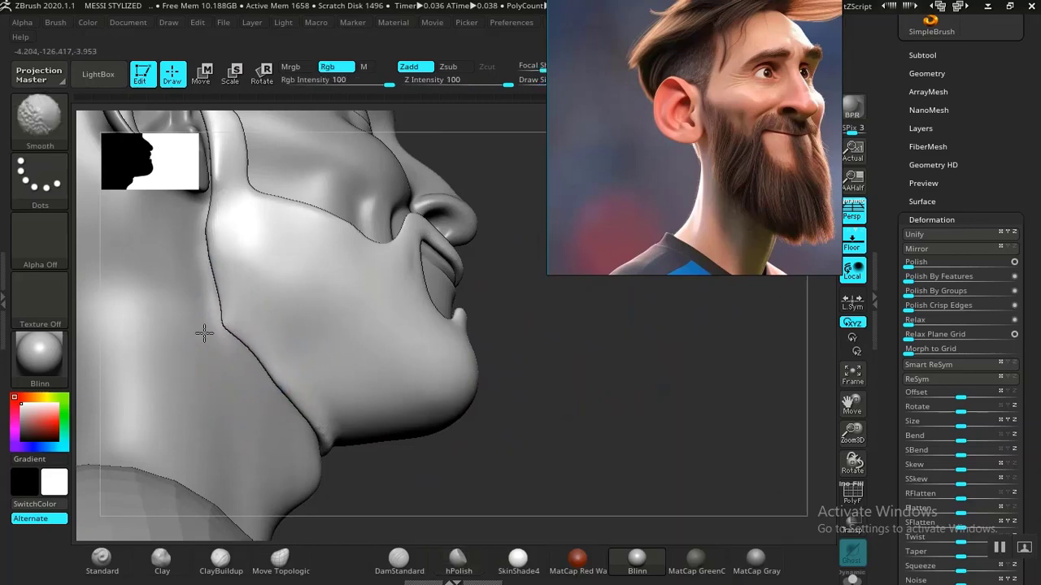
Smooth the beard's lower edge along the jaw where it meets the neck.
left_click_drag(297, 406, 254, 361, "shift")
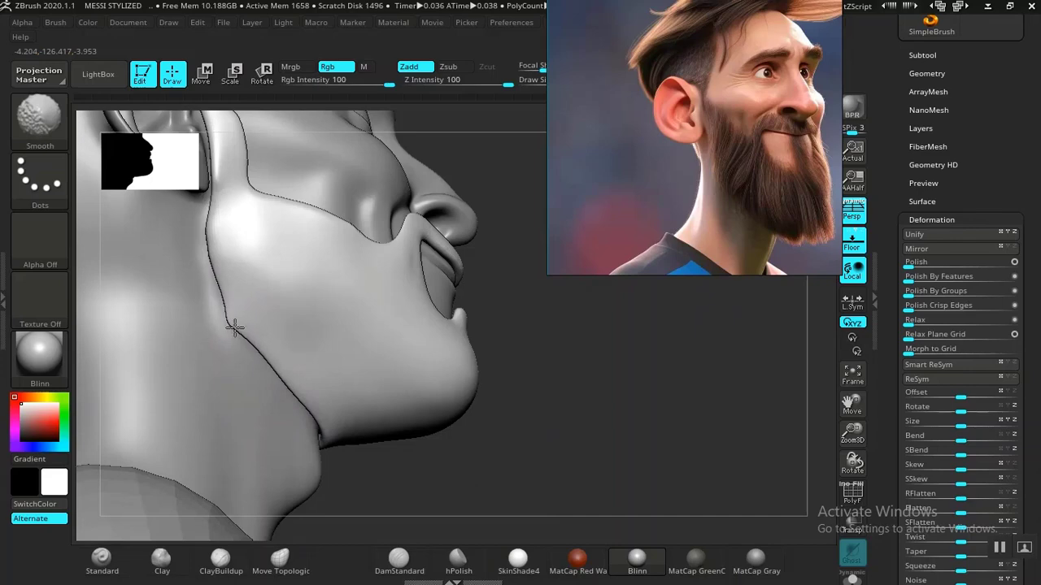
mouse_move(496, 370)
left_mouse_down("alt")
mouse_move(504, 334)
mouse_move(502, 363)
mouse_move(548, 402)
mouse_move(593, 418)
mouse_move(625, 390)
mouse_move(588, 376)
left_mouse_up("alt")
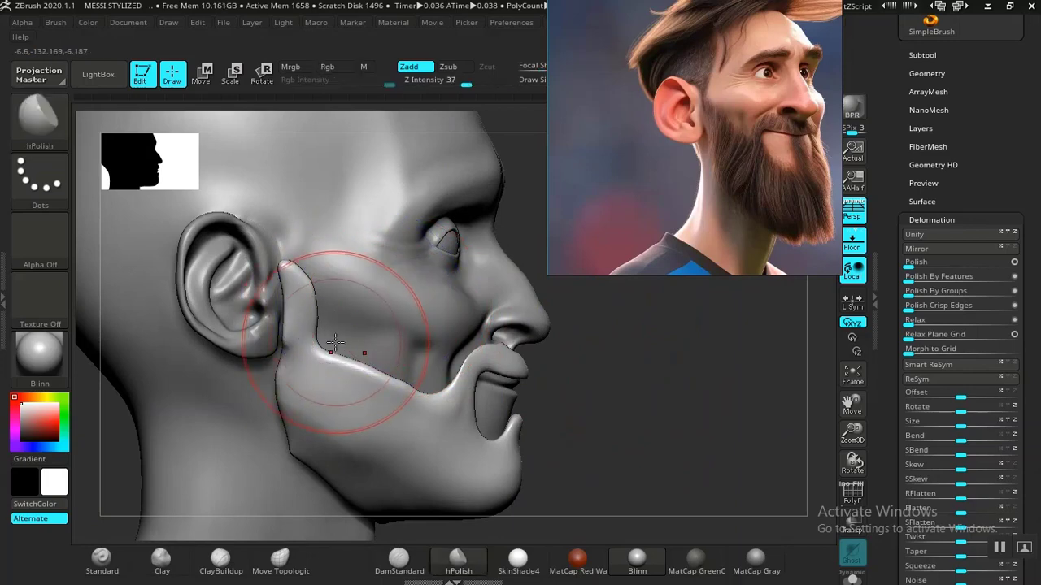
Round and widen the top of the sideburn beside the ear with the Move Topological brush.
left_click(280, 560)
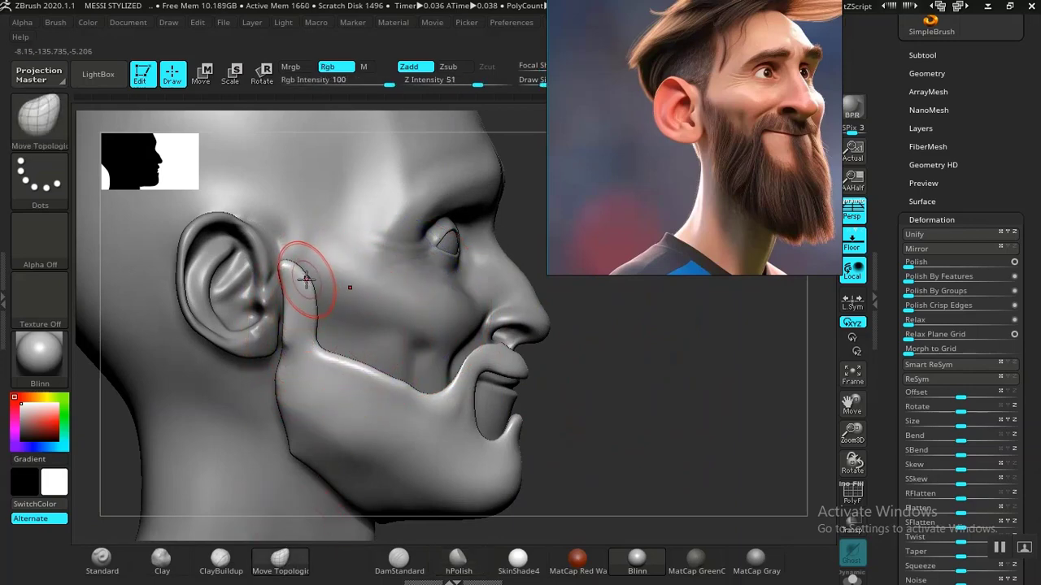
left_click_drag(306, 280, 308, 263)
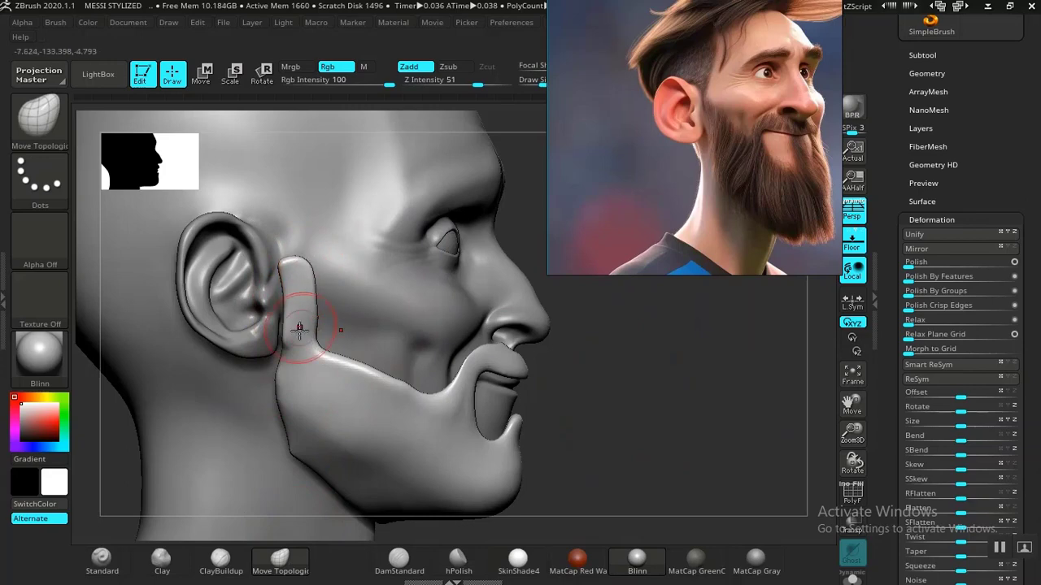
key("shift")
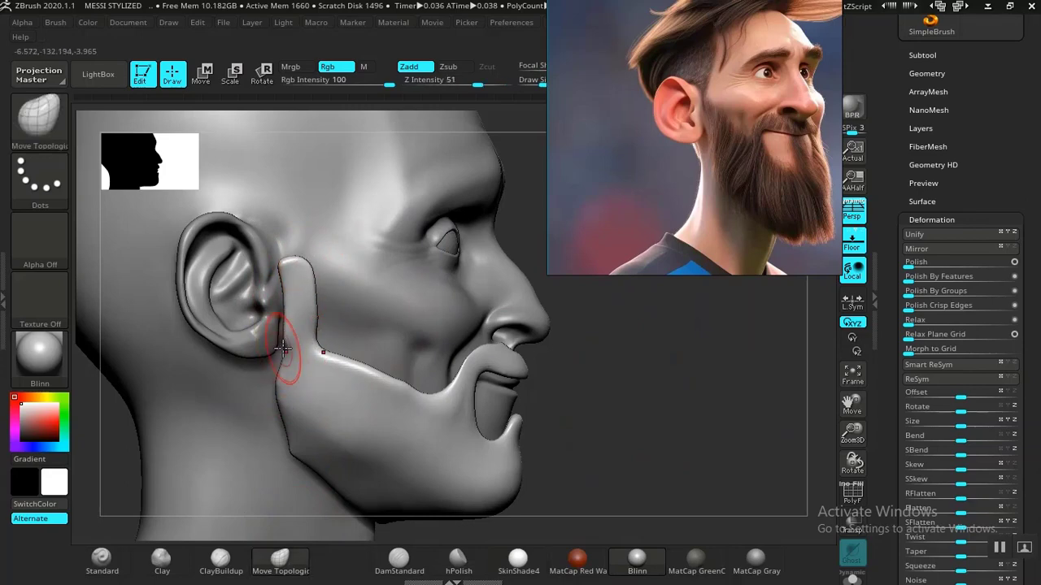
mouse_move(545, 390)
left_mouse_down()
mouse_move(564, 371)
mouse_move(556, 378)
mouse_move(509, 340)
mouse_move(575, 424)
mouse_move(576, 380)
left_mouse_up()
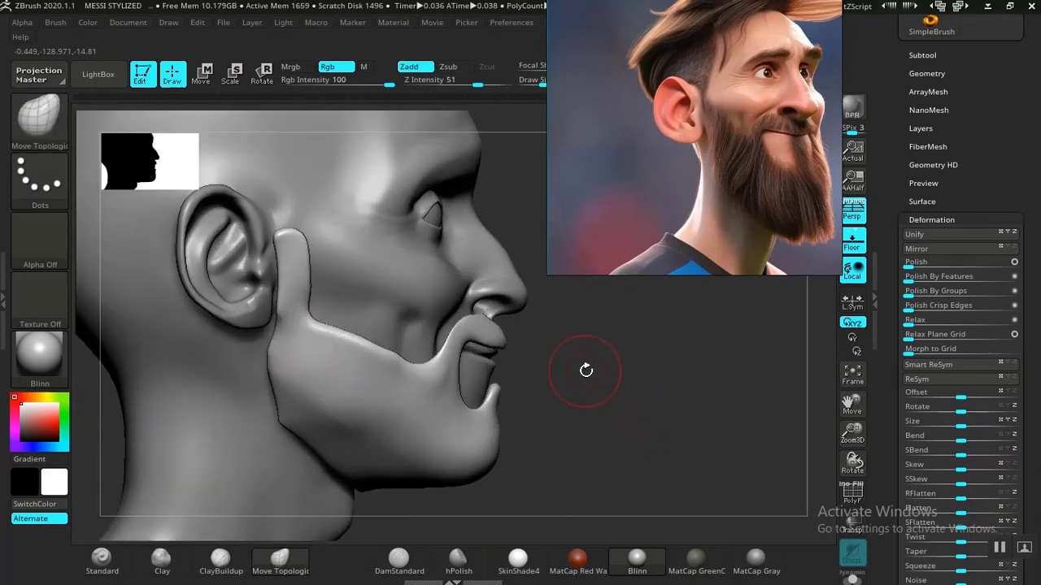
mouse_move(636, 412)
left_mouse_down()
mouse_move(577, 409)
mouse_move(699, 432)
mouse_move(600, 431)
left_mouse_up()
mouse_move(395, 390)
left_mouse_down("shift")
mouse_move(322, 367)
mouse_move(332, 363)
left_mouse_up("shift")
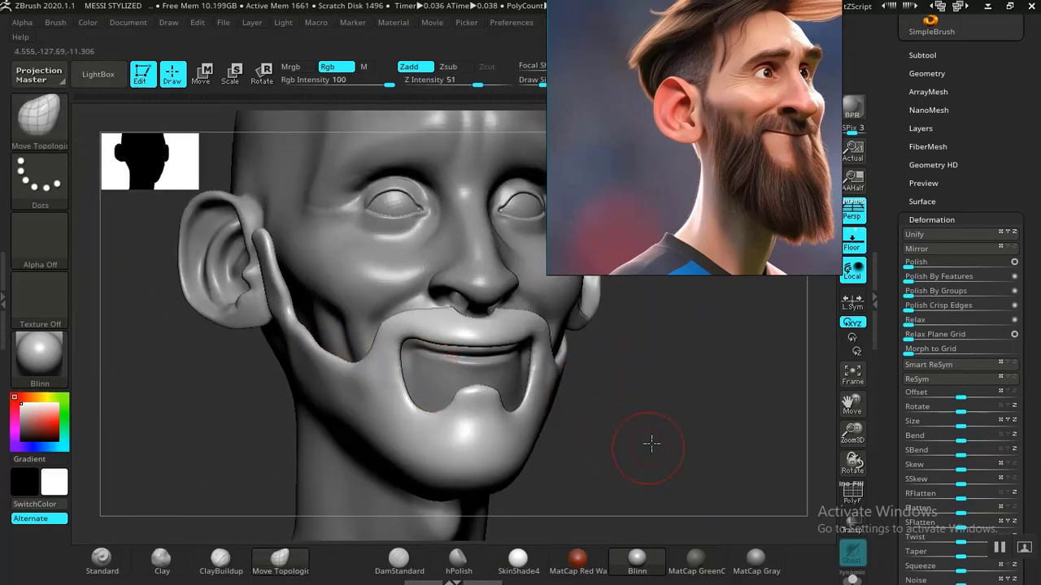
Pull the beard's chin down and forward in profile to start a longer, pointed beard.
left_click_drag(650, 442, 586, 379)
left_click(362, 391, "ctrl+shift")
key("ctrl+shift+z")
key("ctrl+shift+z")
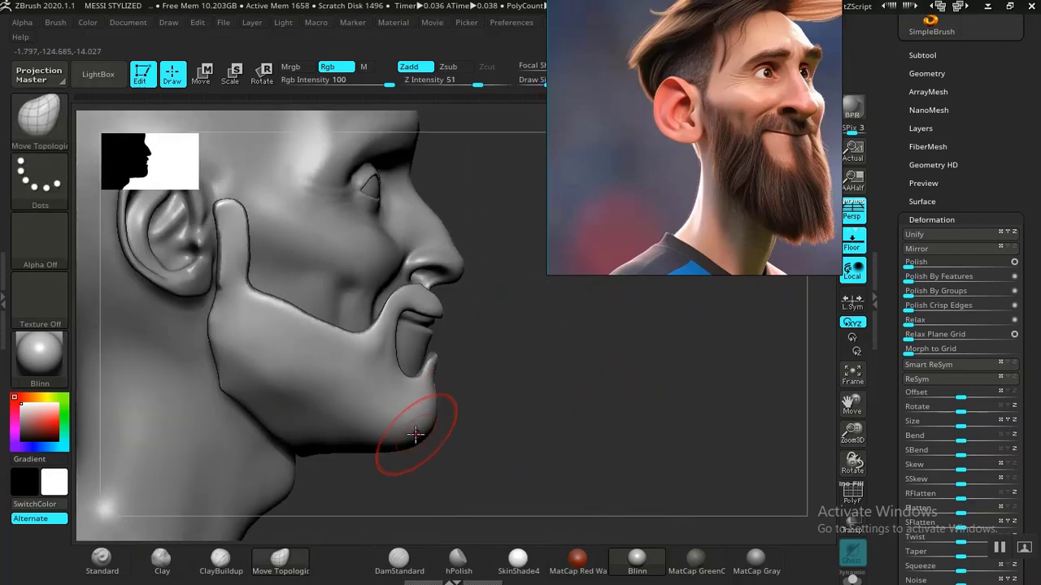
left_click_drag(411, 439, 436, 484)
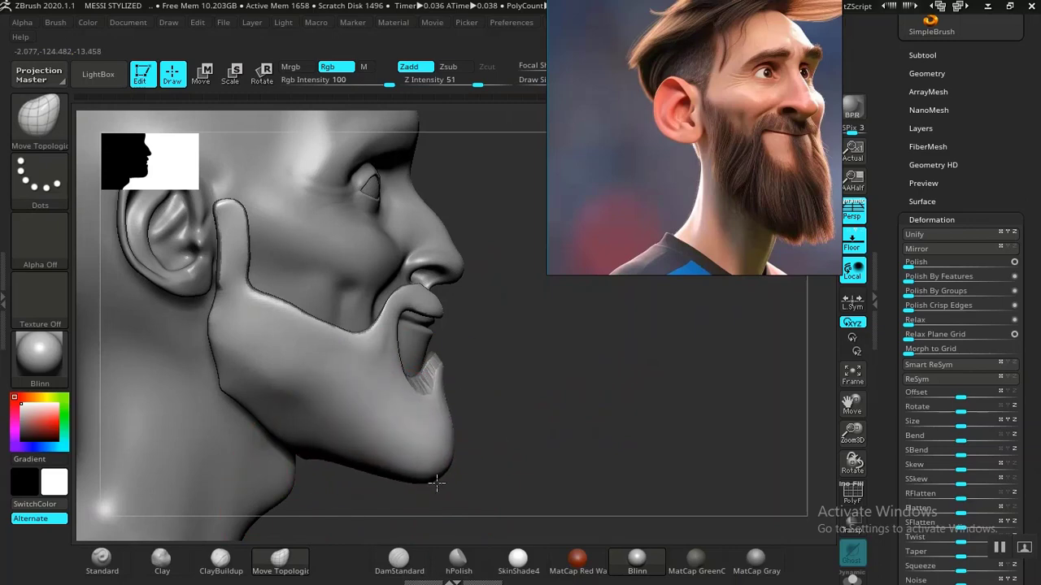
mouse_move(564, 435)
left_mouse_down()
mouse_move(600, 418)
mouse_move(536, 397)
mouse_move(562, 418)
mouse_move(600, 414)
mouse_move(343, 406)
left_mouse_up()
mouse_move(614, 398)
left_mouse_down()
mouse_move(632, 395)
mouse_move(641, 358)
left_mouse_up()
mouse_move(641, 358)
left_mouse_down("alt")
mouse_move(632, 391)
mouse_move(441, 395)
left_mouse_up("alt")
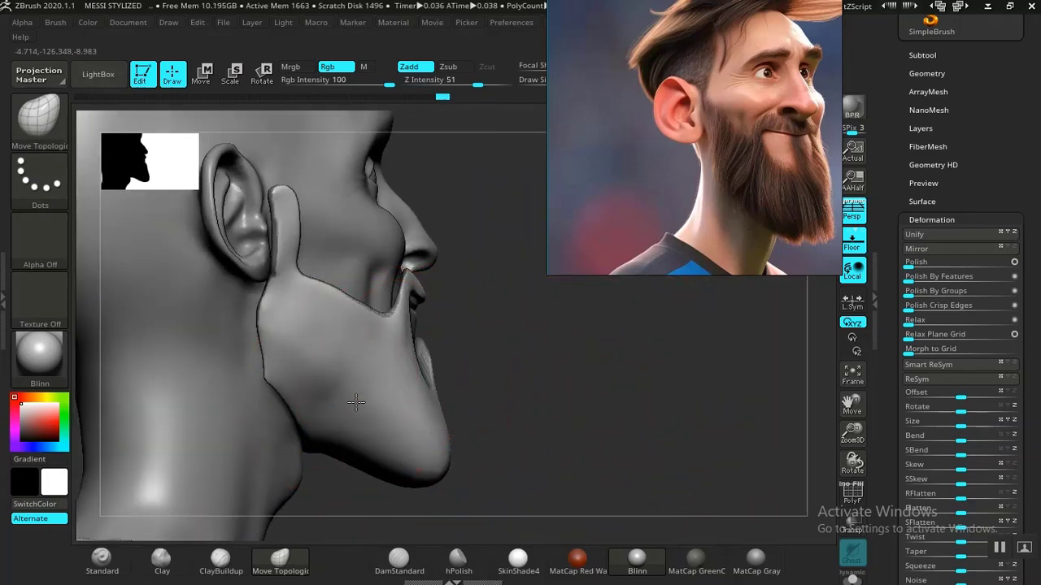
Reshape the beard's underside by pulling its lower jaw edge down and back over the neck.
mouse_move(520, 424)
left_mouse_down()
mouse_move(546, 428)
mouse_move(532, 393)
left_mouse_up()
left_click_drag(371, 416, 377, 435)
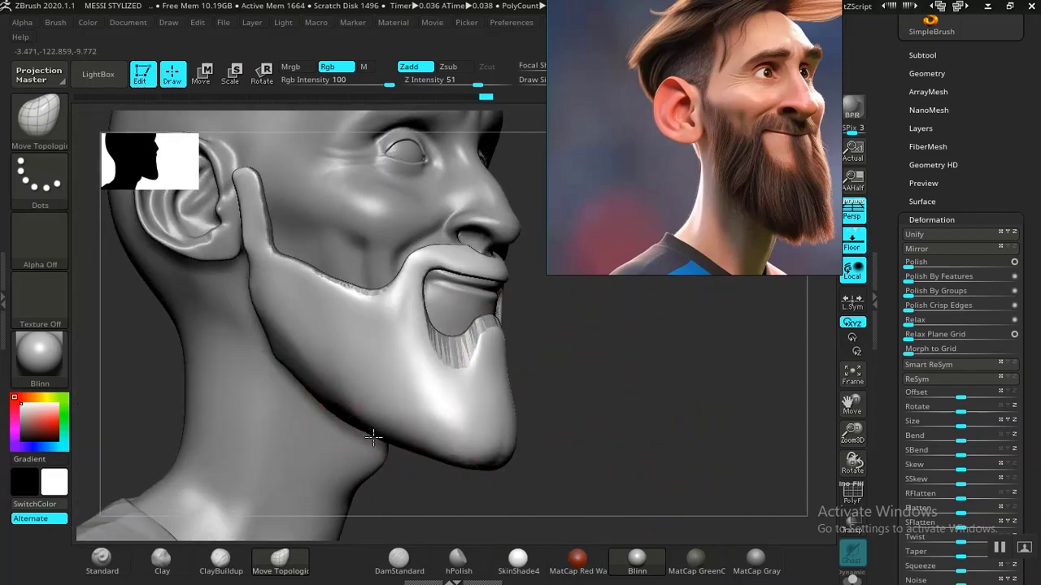
left_click_drag(328, 401, 313, 395)
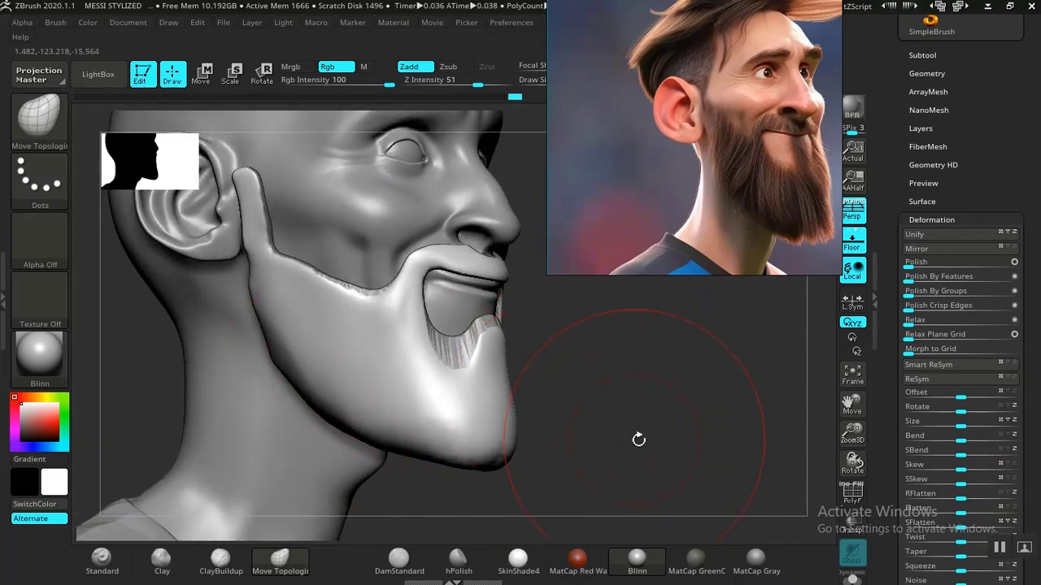
mouse_move(639, 437)
left_mouse_down("alt")
mouse_move(492, 383)
mouse_move(537, 432)
mouse_move(592, 379)
mouse_move(578, 402)
mouse_move(582, 384)
mouse_move(597, 416)
mouse_move(593, 402)
mouse_move(571, 402)
mouse_move(625, 409)
mouse_move(592, 353)
mouse_move(586, 398)
mouse_move(583, 337)
mouse_move(536, 307)
mouse_move(557, 282)
mouse_move(570, 377)
mouse_move(548, 402)
mouse_move(525, 399)
left_mouse_up("alt")
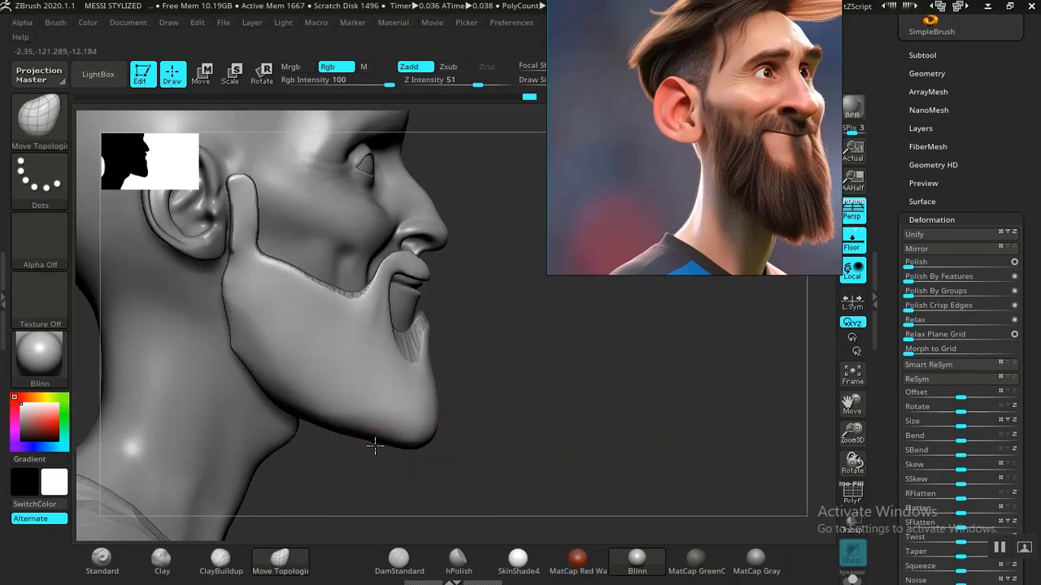
mouse_move(561, 378)
left_mouse_down()
mouse_move(574, 425)
mouse_move(474, 418)
mouse_move(530, 420)
left_mouse_up()
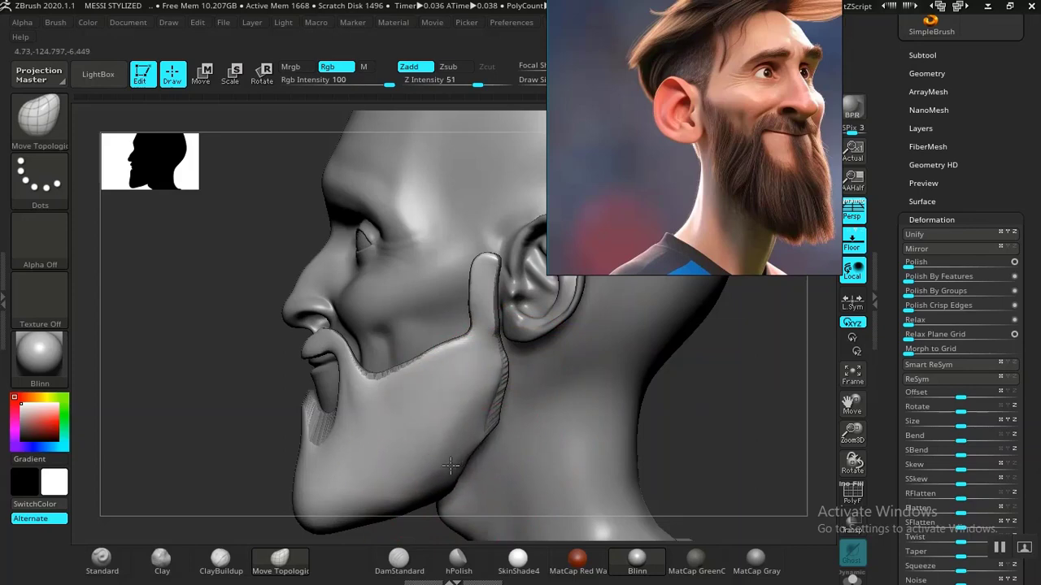
mouse_move(551, 464)
left_mouse_down()
mouse_move(738, 420)
mouse_move(658, 409)
mouse_move(572, 353)
mouse_move(543, 368)
mouse_move(588, 425)
mouse_move(630, 399)
mouse_move(571, 406)
left_mouse_up()
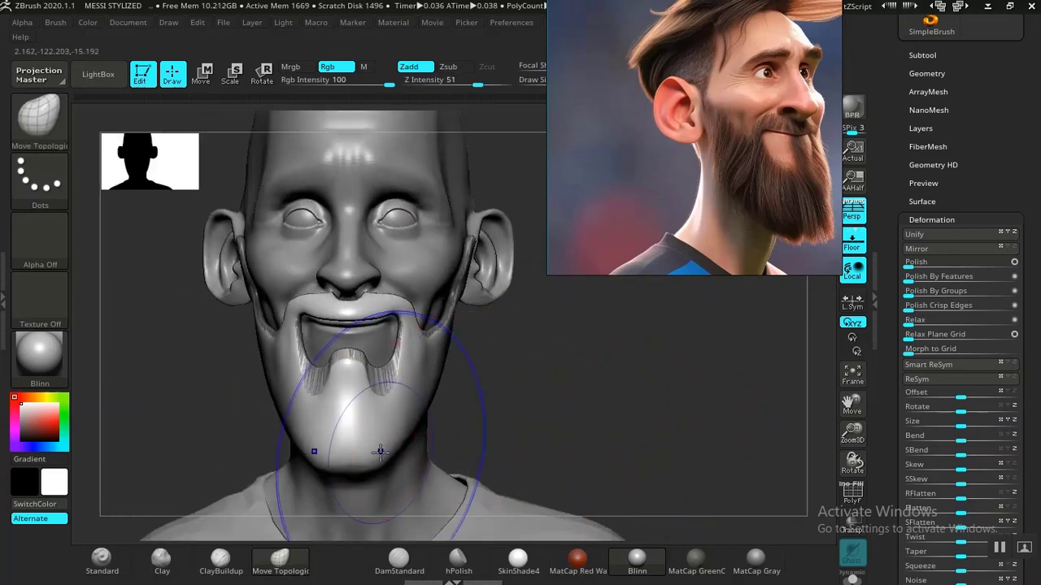
Lengthen the beard's chin from the front with a smaller Move Topological brush and smooth the stretched rim below the mouth.
key("shift")
key("space")
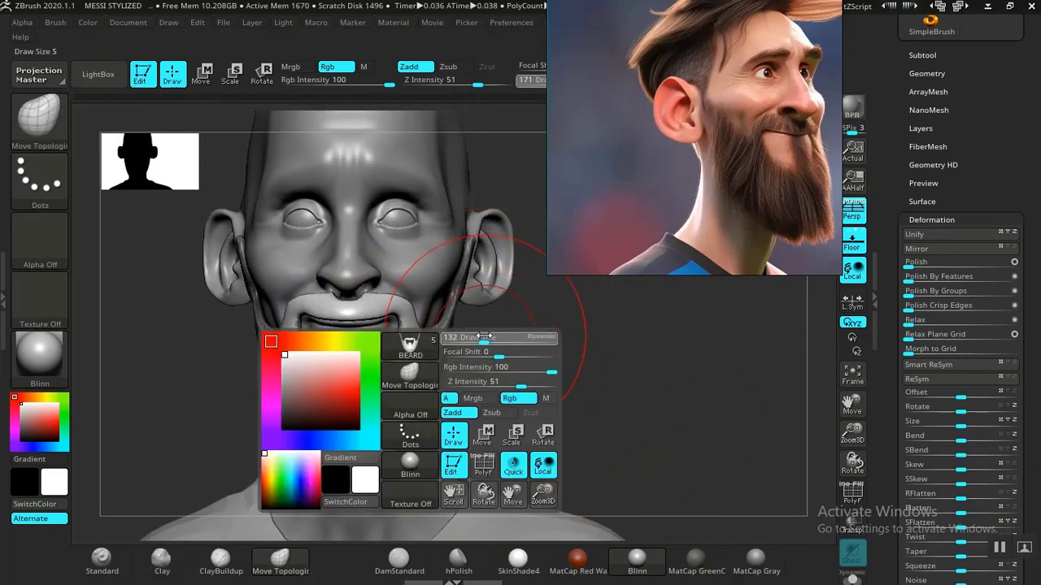
left_click_drag(383, 317, 387, 472)
key("shift")
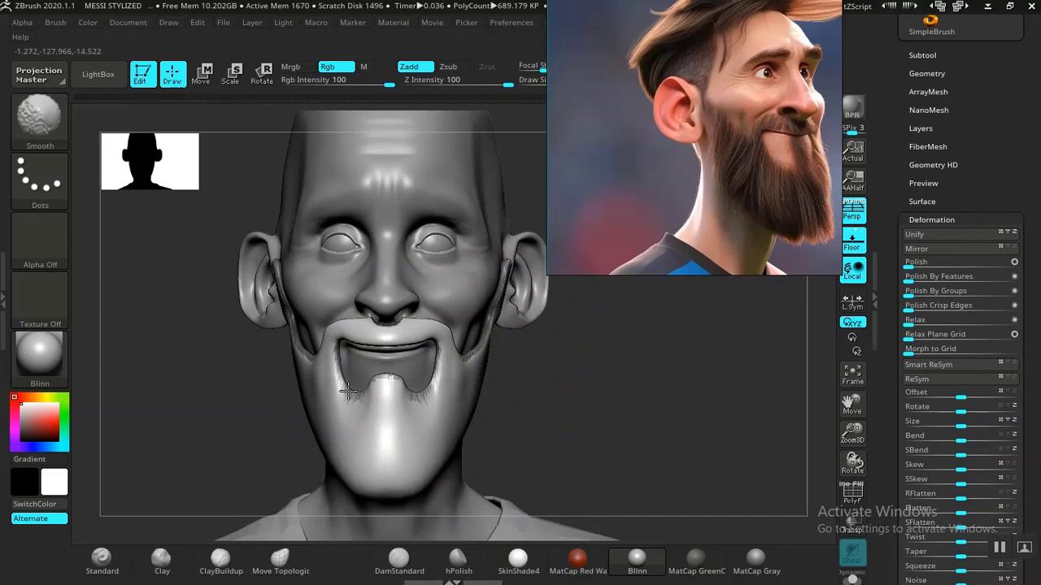
mouse_move(400, 348)
left_mouse_down()
mouse_move(558, 390)
mouse_move(490, 381)
mouse_move(567, 420)
mouse_move(370, 381)
left_mouse_up()
Smooth the stretched rear edge of the beard from the earlobe down to the neck.
left_click_drag(527, 410, 585, 379)
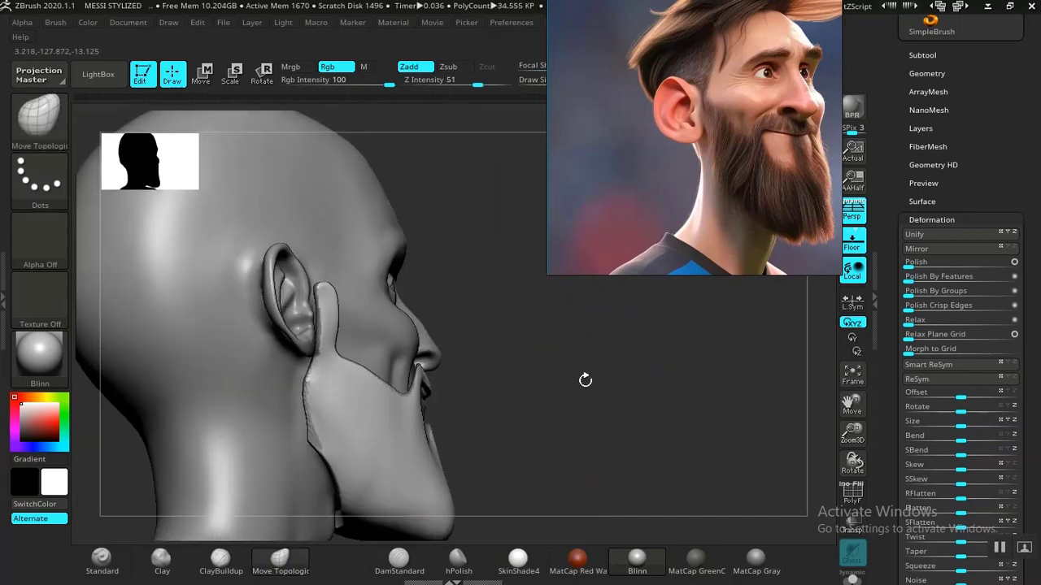
key("shift")
mouse_move(518, 455)
left_mouse_down()
mouse_move(562, 399)
mouse_move(511, 376)
mouse_move(560, 418)
mouse_move(373, 449)
left_mouse_up()
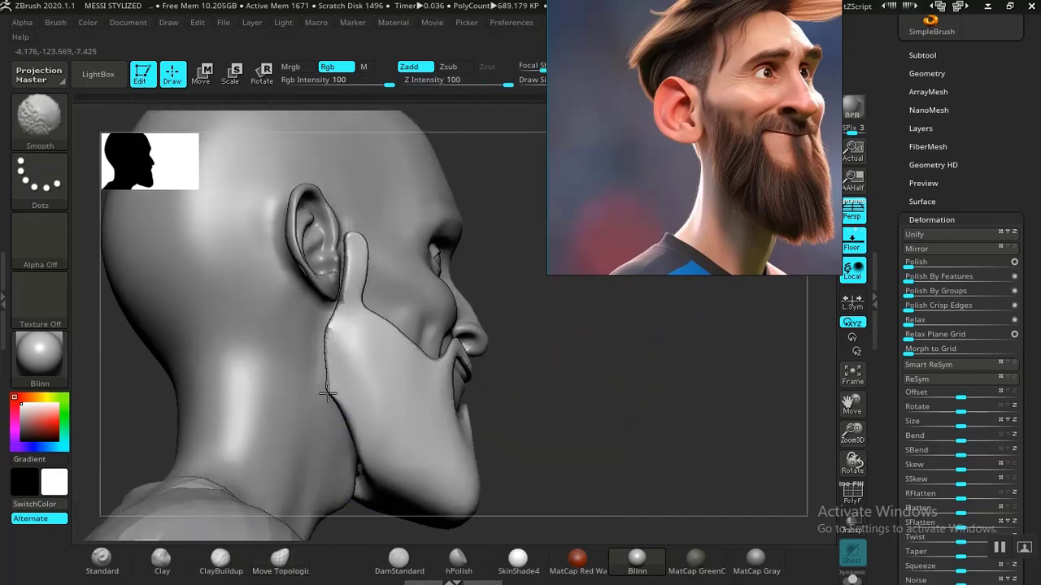
mouse_move(493, 427)
left_mouse_down()
mouse_move(594, 416)
mouse_move(553, 370)
mouse_move(609, 350)
mouse_move(648, 420)
mouse_move(614, 382)
mouse_move(602, 388)
mouse_move(613, 409)
mouse_move(639, 398)
mouse_move(602, 390)
left_mouse_up()
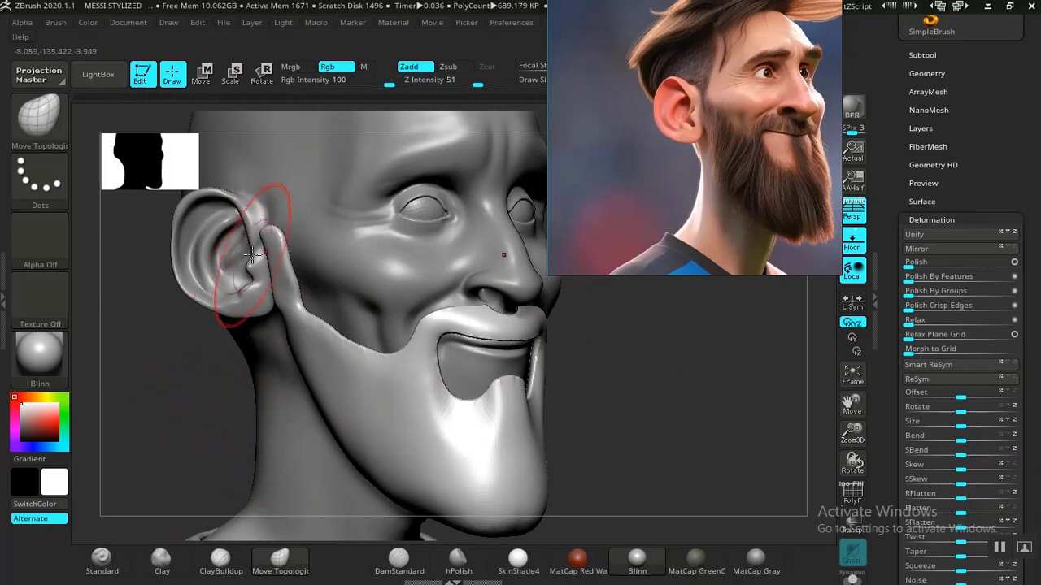
Adjust the sideburn's fit in front of the ear and reshape the beard's rim under the lower lip.
left_click_drag(222, 301, 257, 274)
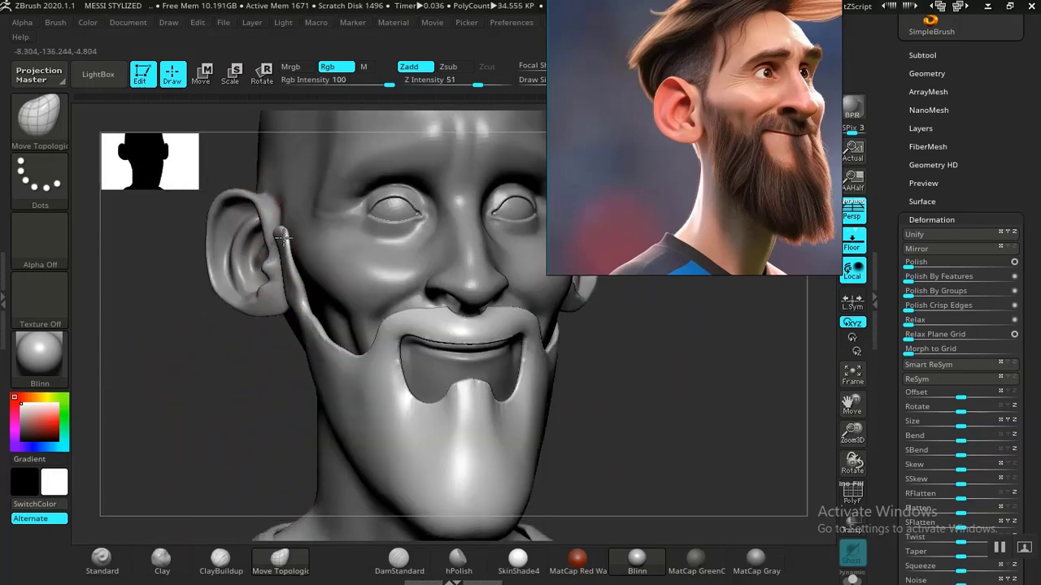
mouse_move(301, 336)
left_mouse_down()
mouse_move(290, 360)
mouse_move(325, 329)
left_mouse_up()
left_click_drag(561, 382, 629, 420)
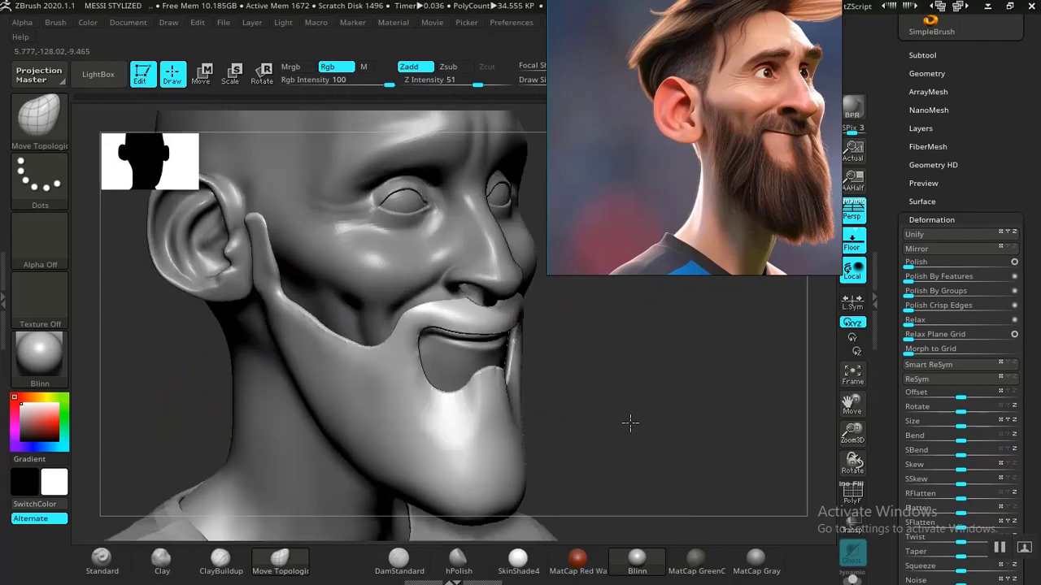
left_click_drag(481, 376, 474, 371)
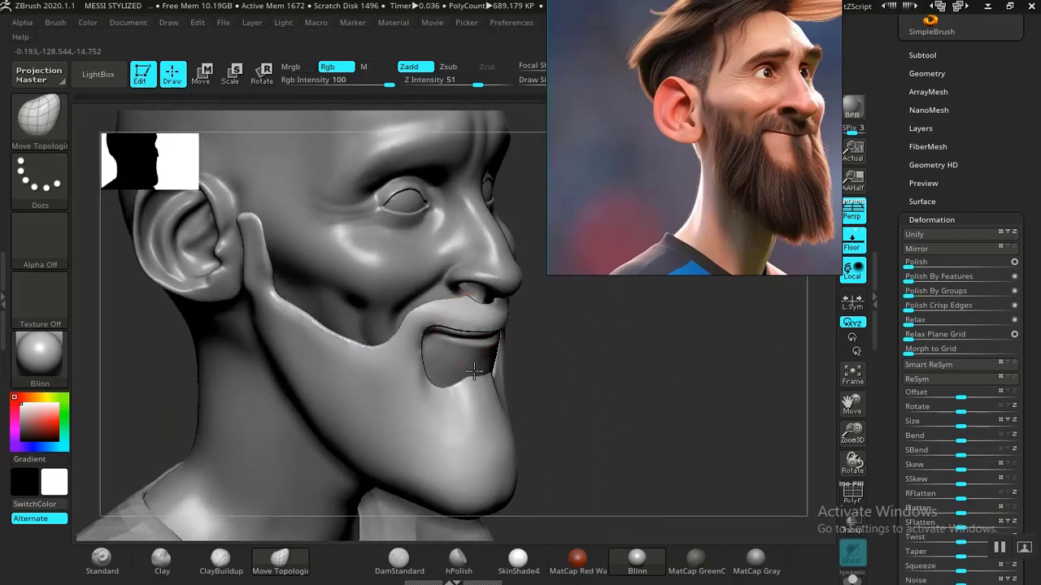
mouse_move(560, 359)
left_mouse_down()
mouse_move(583, 337)
mouse_move(605, 398)
mouse_move(560, 376)
mouse_move(599, 411)
mouse_move(572, 409)
mouse_move(575, 376)
mouse_move(488, 422)
left_mouse_up()
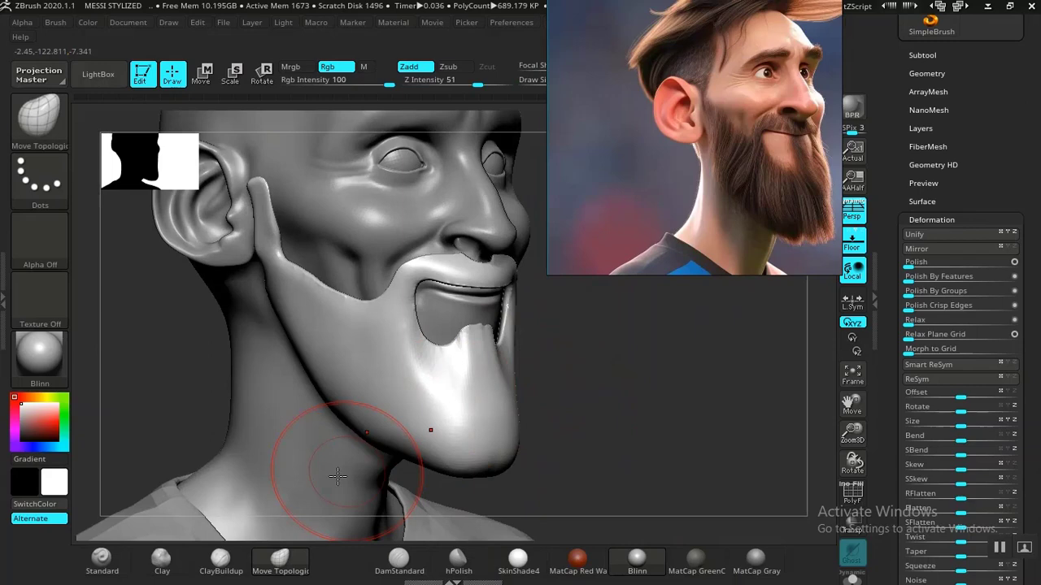
Build up downward-flowing hair strokes over the beard's cheek, jaw and chin with the ClayBuildup brush.
left_click(235, 570)
mouse_move(539, 337)
left_mouse_down()
mouse_move(562, 347)
mouse_move(401, 336)
mouse_move(588, 362)
mouse_move(620, 350)
left_mouse_up()
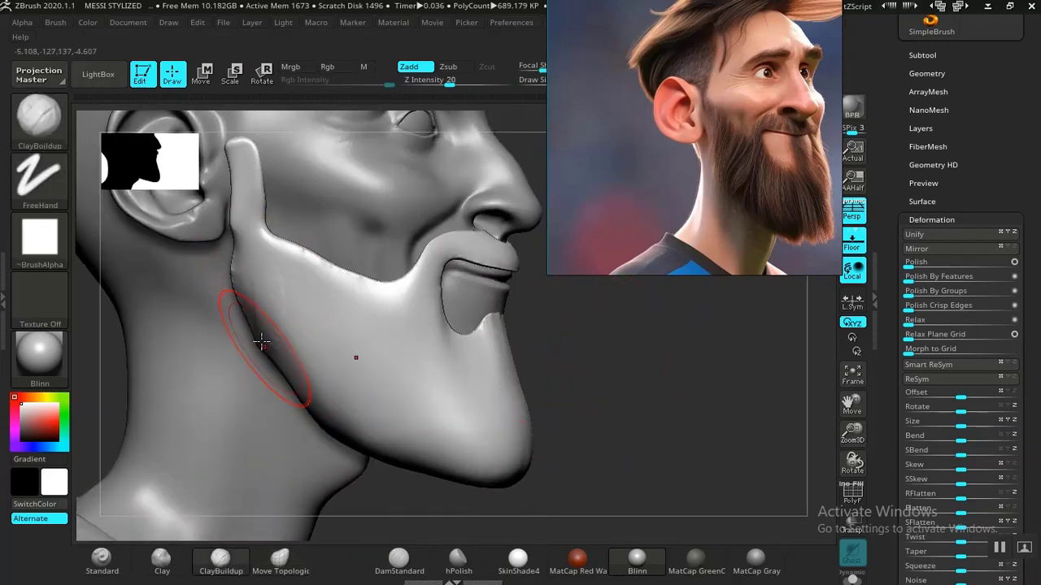
mouse_move(279, 326)
left_mouse_down()
mouse_move(274, 340)
mouse_move(279, 289)
left_mouse_up()
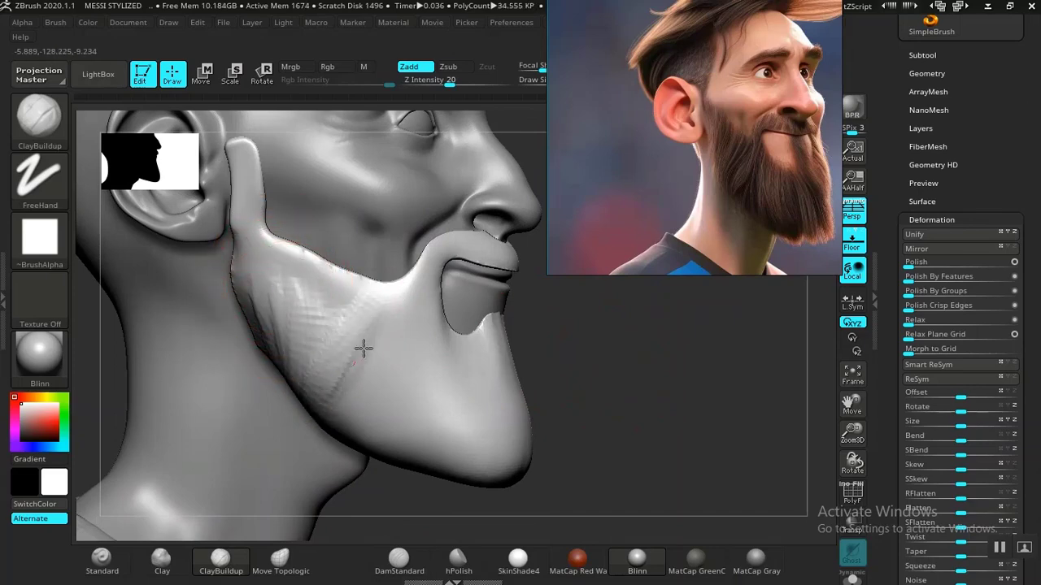
left_click_drag(372, 454, 407, 432)
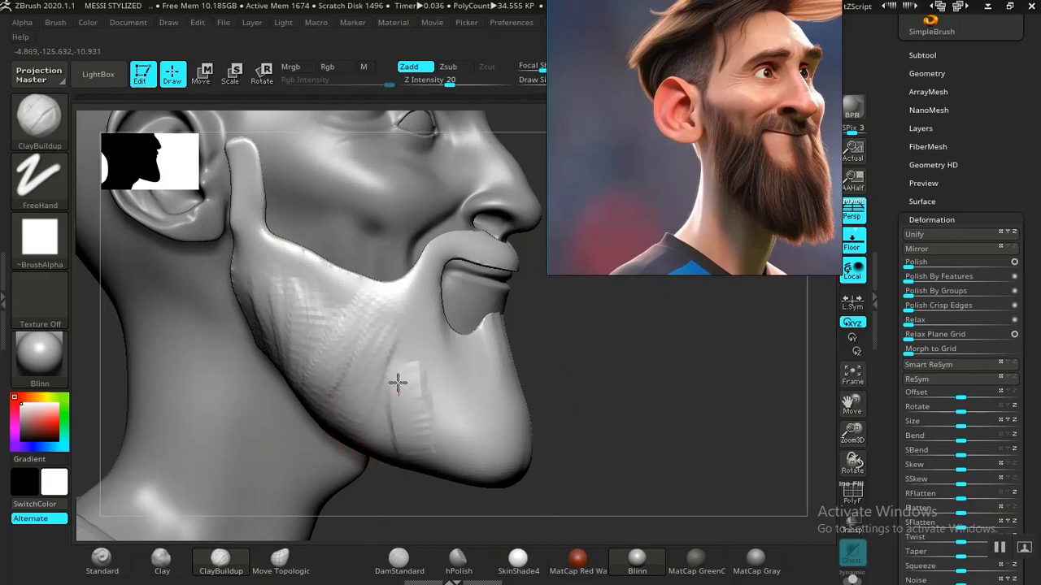
mouse_move(398, 383)
left_mouse_down()
mouse_move(488, 458)
mouse_move(522, 435)
mouse_move(484, 467)
mouse_move(524, 423)
mouse_move(553, 456)
left_mouse_up()
Add ClayBuildup hair strokes to the sideburn so they flow into the beard below the ear.
mouse_move(651, 436)
left_mouse_down()
mouse_move(662, 418)
mouse_move(611, 420)
mouse_move(395, 291)
left_mouse_up()
left_click_drag(267, 272, 256, 322)
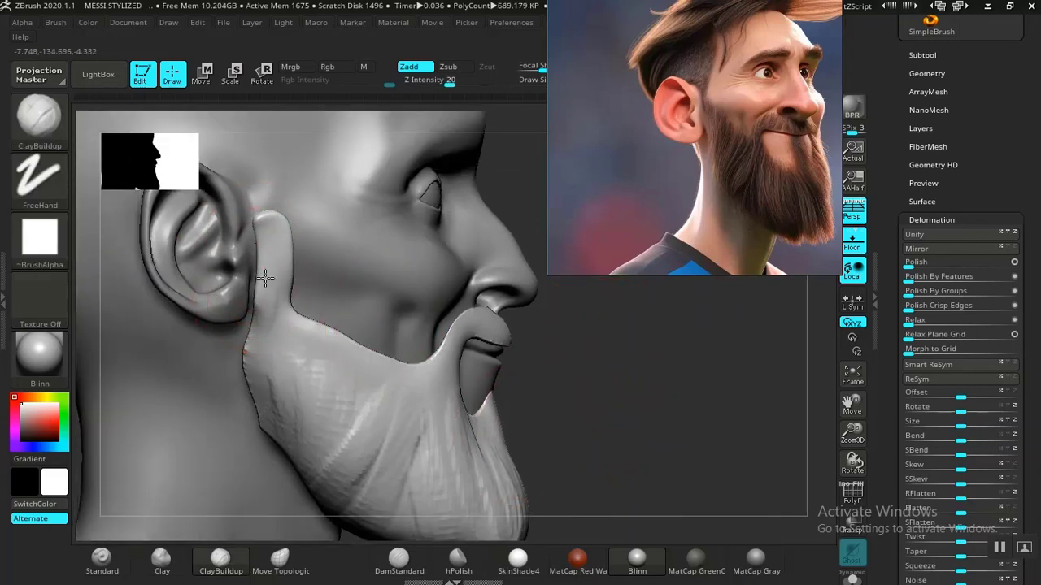
left_click_drag(265, 278, 269, 267)
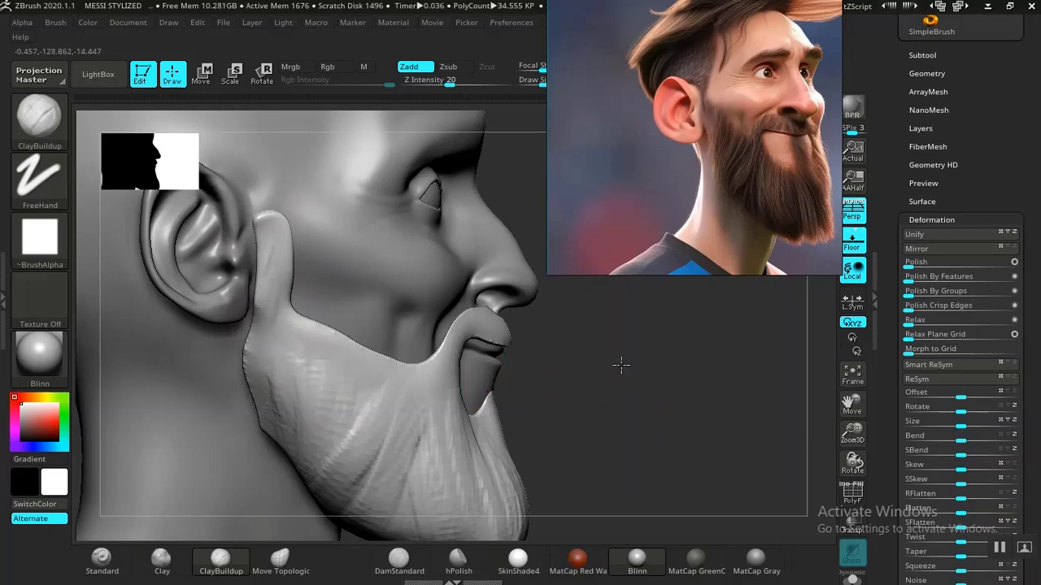
Layer finer ClayBuildup strands across the side of the beard, following its flow from cheek to chin.
left_click_drag(673, 450, 651, 439, "alt")
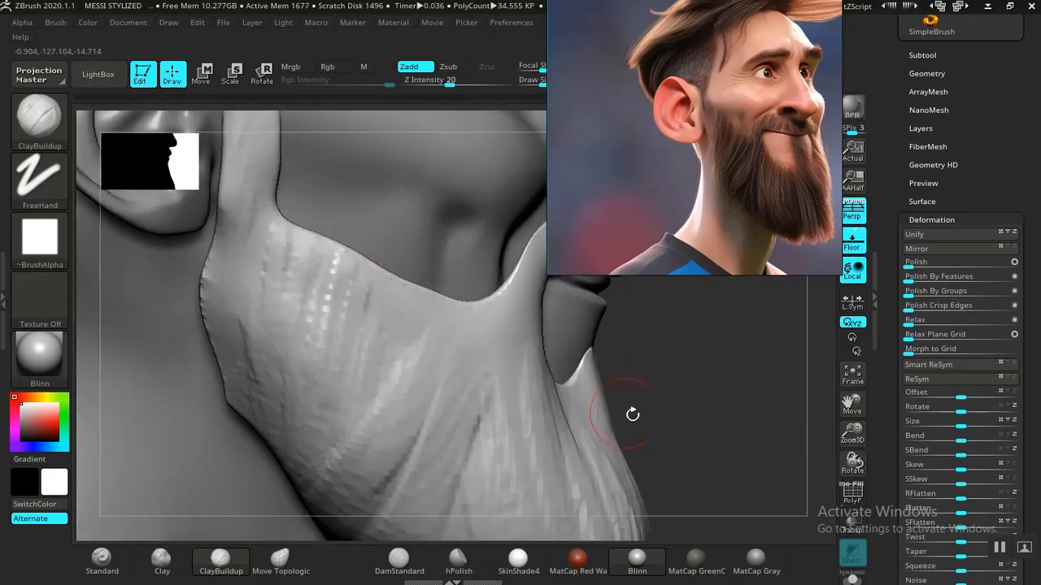
left_click_drag(633, 415, 632, 339, "alt")
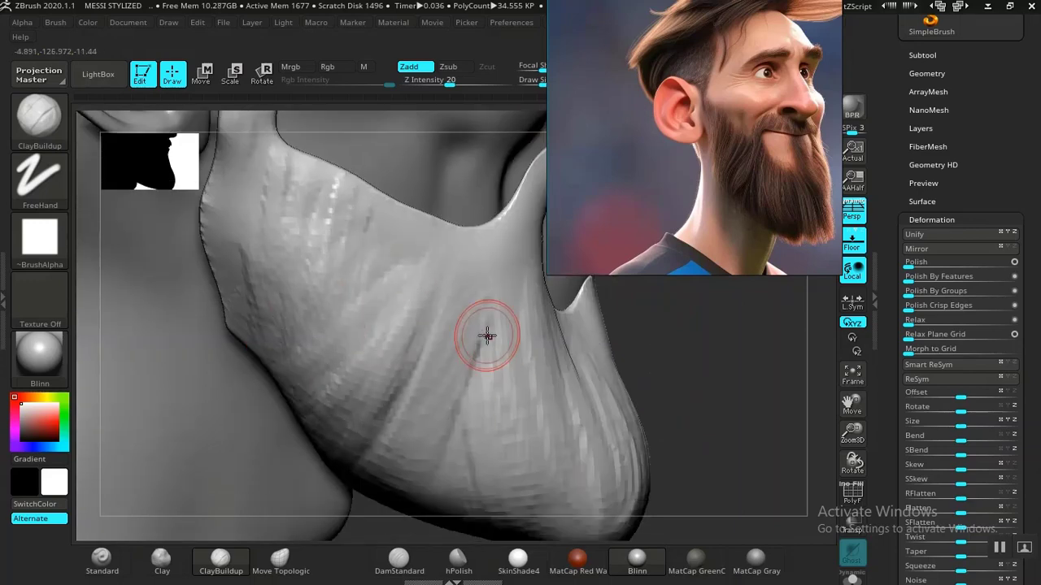
left_click_drag(715, 443, 591, 412)
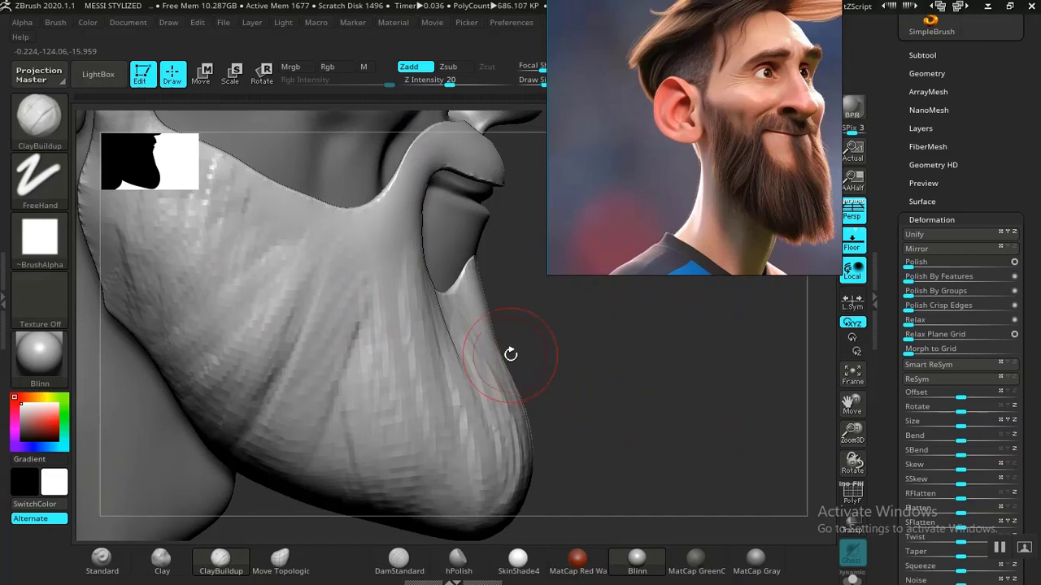
left_click_drag(557, 337, 413, 311)
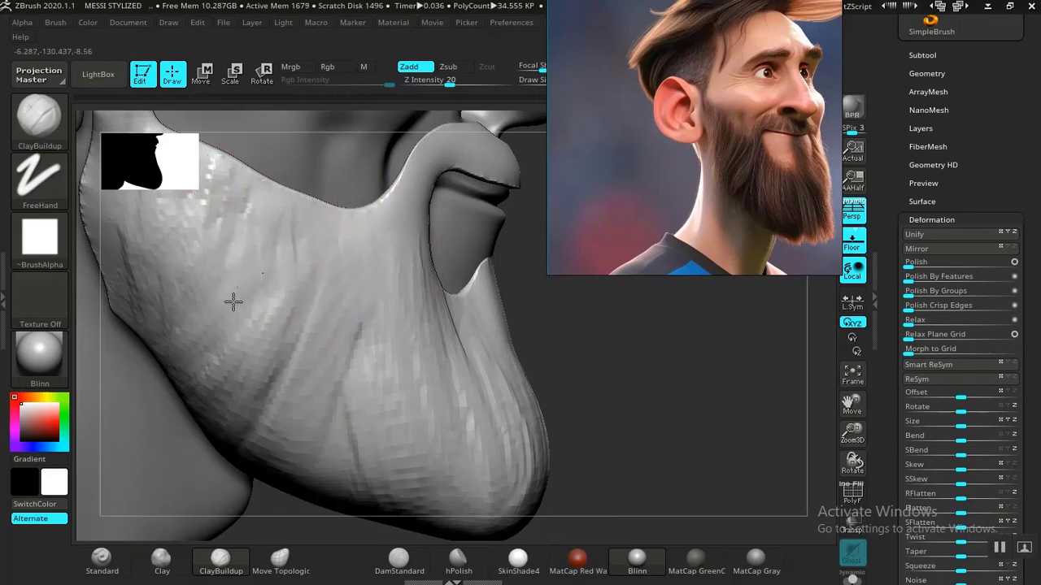
mouse_move(686, 380)
left_mouse_down()
mouse_move(623, 386)
mouse_move(558, 371)
mouse_move(715, 407)
mouse_move(778, 391)
mouse_move(692, 379)
mouse_move(702, 411)
mouse_move(739, 374)
mouse_move(393, 356)
mouse_move(388, 365)
mouse_move(388, 356)
mouse_move(439, 358)
left_mouse_up()
Build up ClayBuildup hair strokes along the moustache and down past the mouth corner, following the reference's hair flow.
left_click_drag(632, 409, 685, 288)
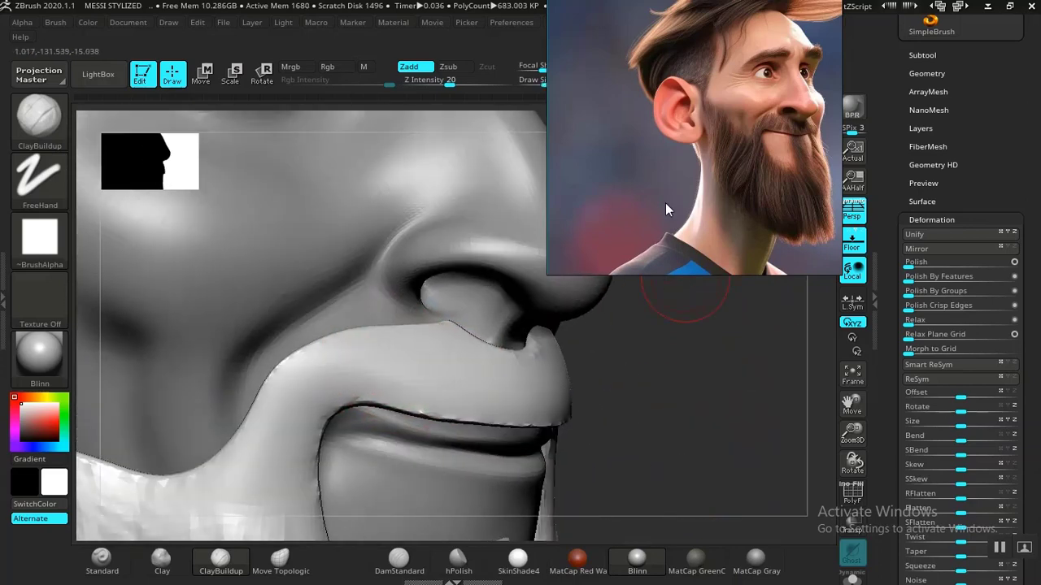
scroll(708, 131, "up", 4)
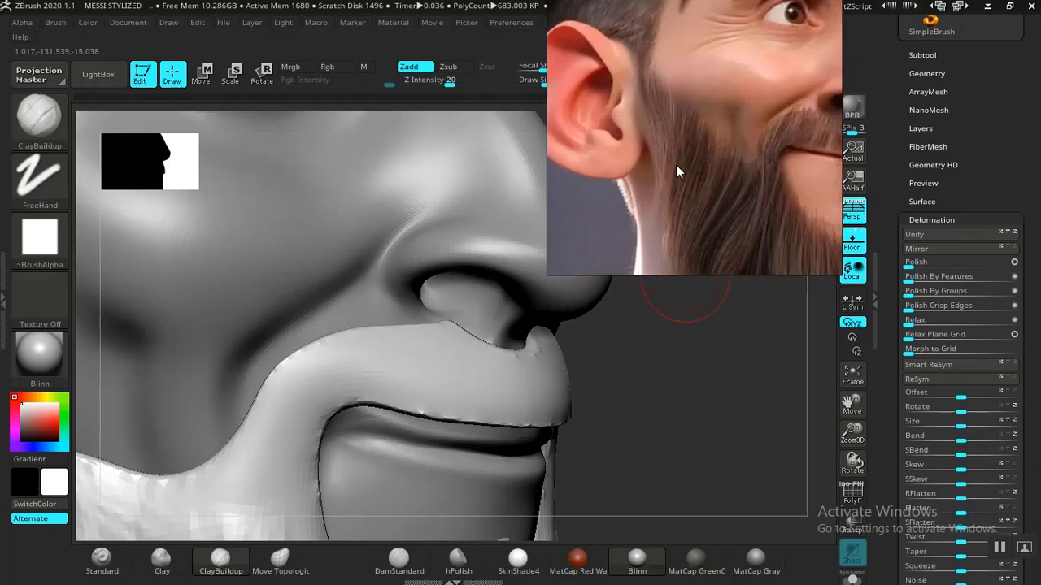
scroll(676, 164, "up", 2)
scroll(735, 176, "up", 1)
middle_click_drag(727, 177, 642, 183)
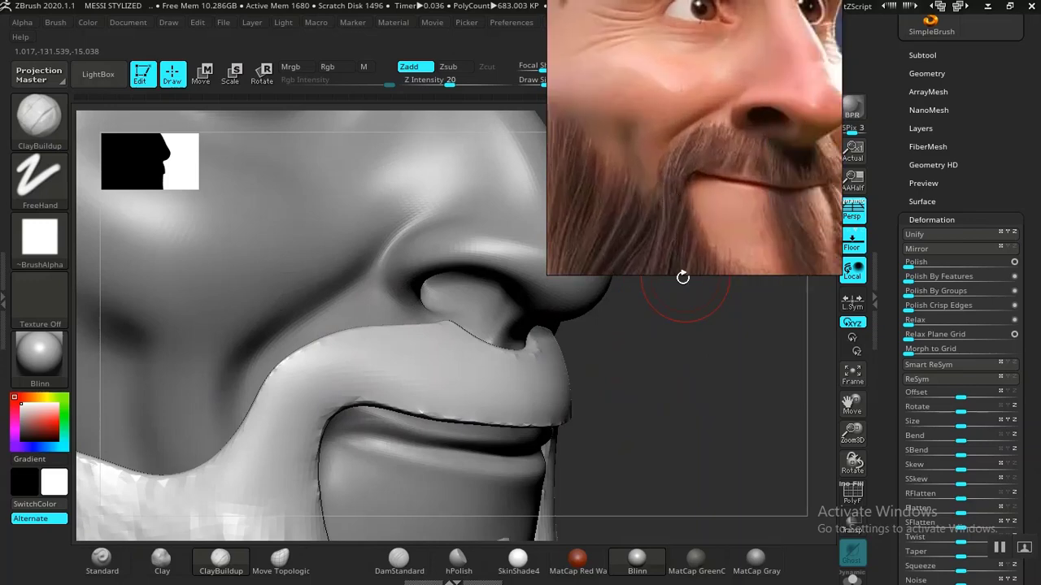
left_click_drag(726, 356, 477, 400)
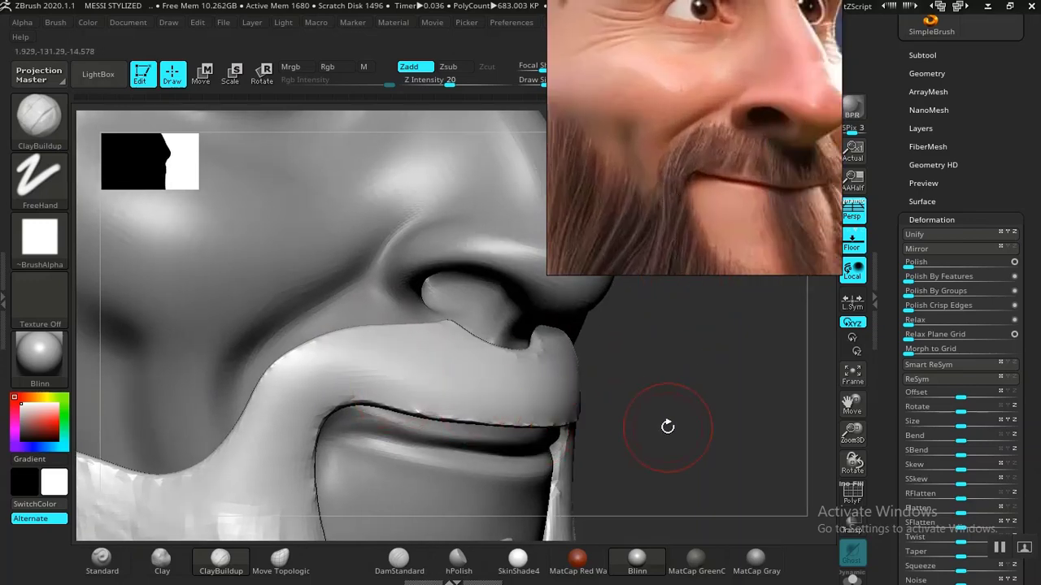
mouse_move(667, 425)
left_mouse_down()
mouse_move(394, 445)
mouse_move(349, 355)
mouse_move(399, 321)
mouse_move(419, 390)
mouse_move(481, 360)
mouse_move(501, 362)
mouse_move(514, 437)
left_mouse_up()
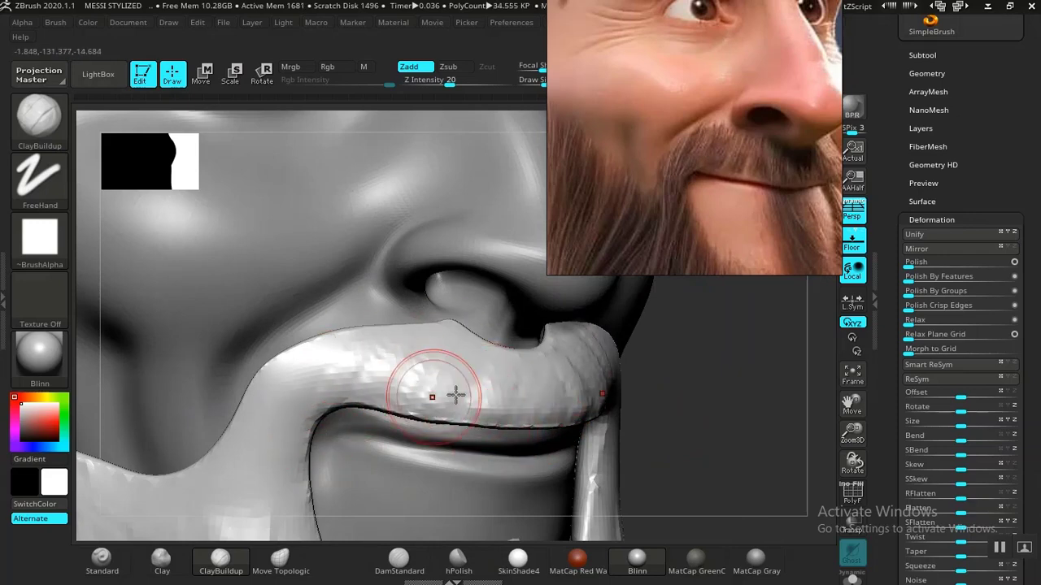
mouse_move(659, 382)
left_mouse_down()
mouse_move(690, 349)
mouse_move(399, 297)
mouse_move(277, 462)
mouse_move(304, 483)
mouse_move(283, 330)
mouse_move(320, 391)
left_mouse_up()
left_click_drag(178, 378, 314, 496)
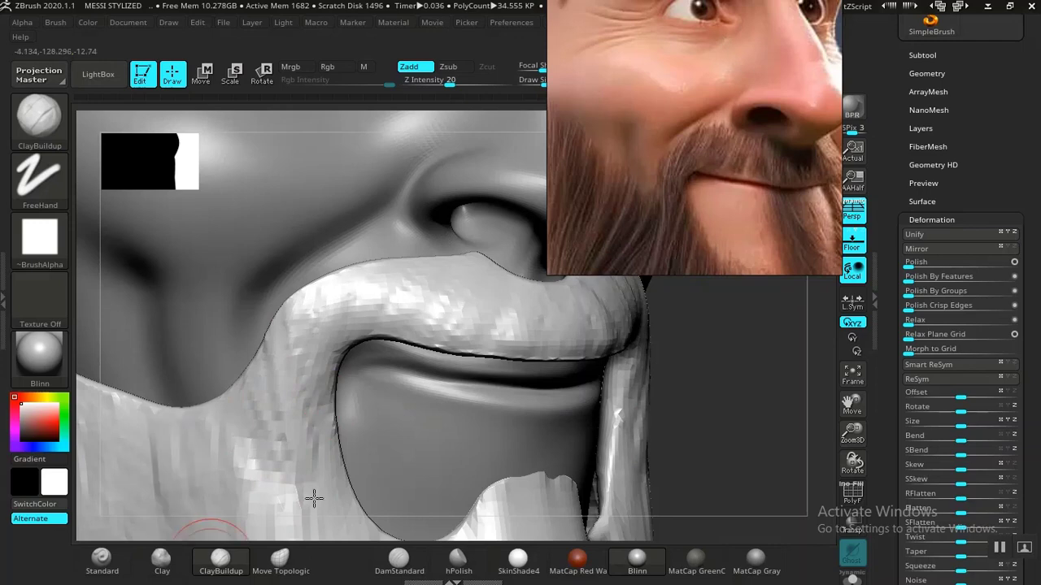
Set up the Standard brush with Alpha 60 and try a downward strand stroke on the beard's cheek.
mouse_move(692, 389)
left_mouse_down("alt")
mouse_move(558, 369)
mouse_move(574, 305)
mouse_move(560, 379)
mouse_move(637, 398)
mouse_move(583, 389)
left_mouse_up("alt")
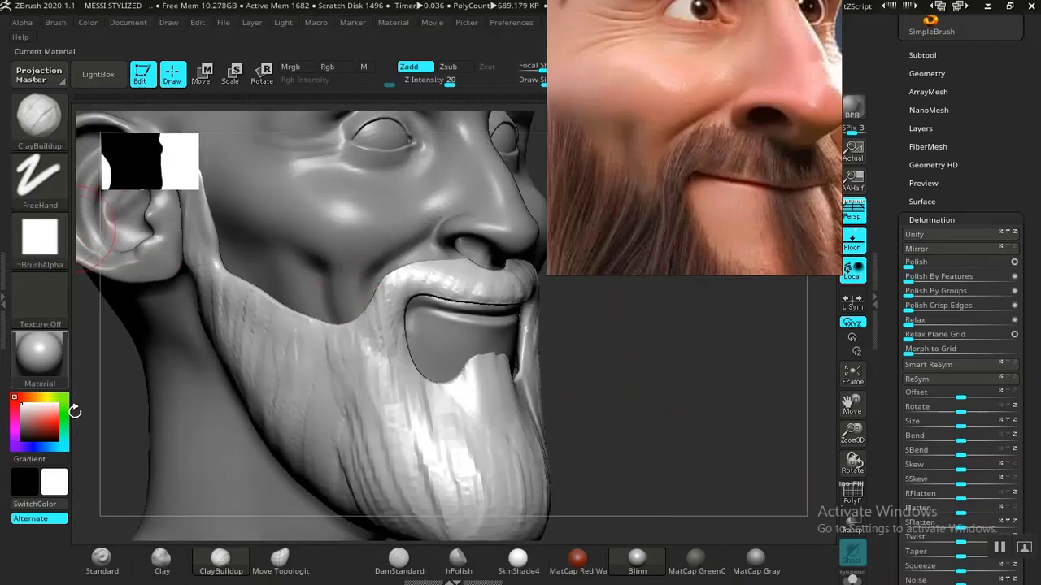
left_click(95, 556)
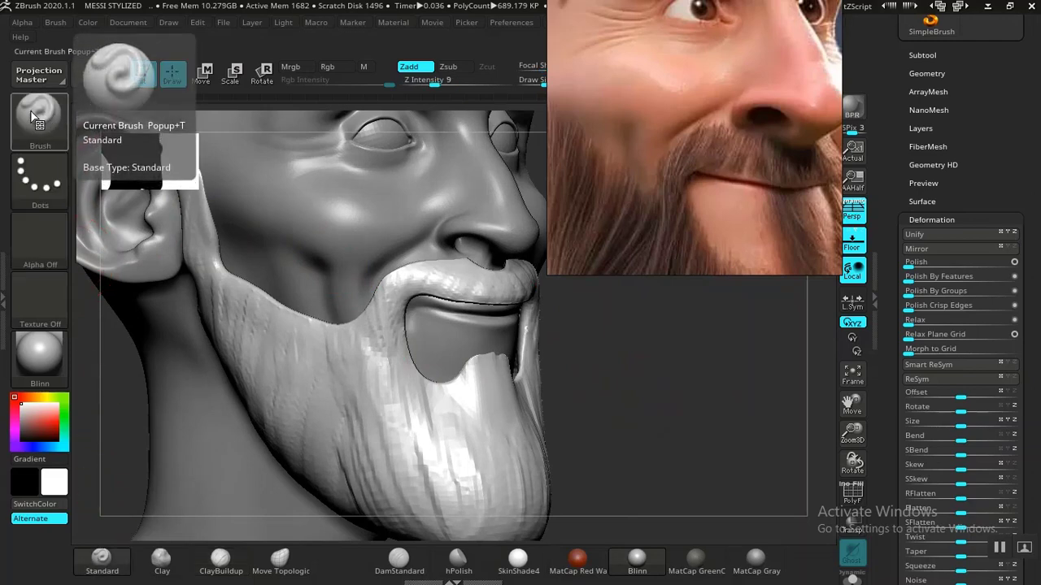
left_click(35, 179)
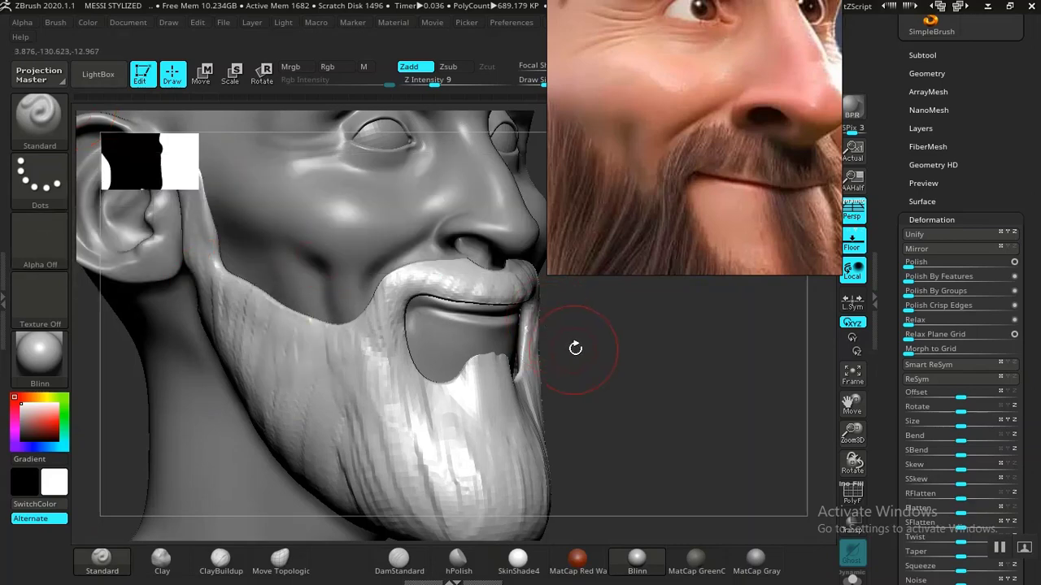
left_click_drag(576, 348, 493, 431)
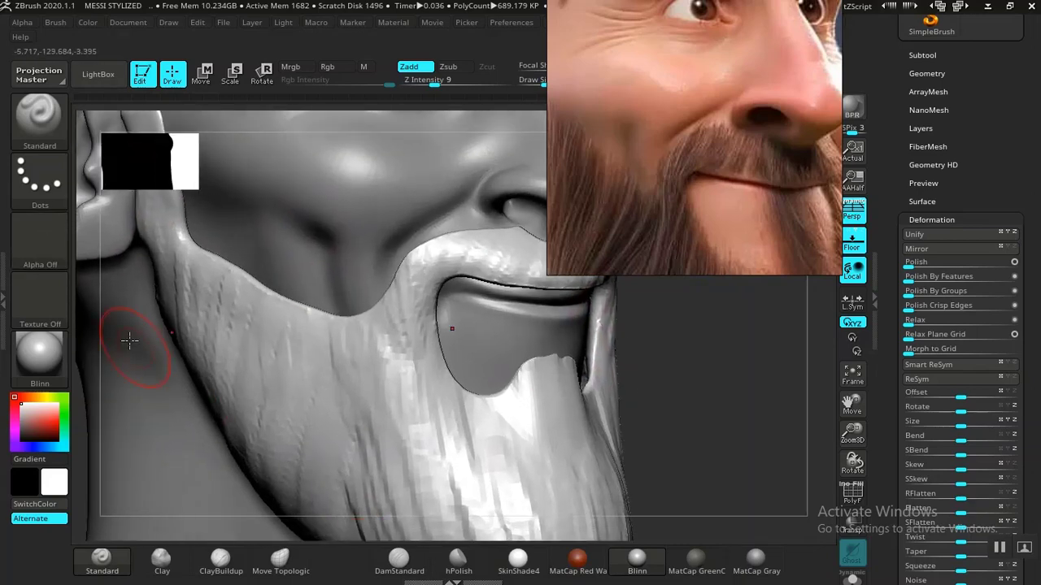
left_click(55, 230)
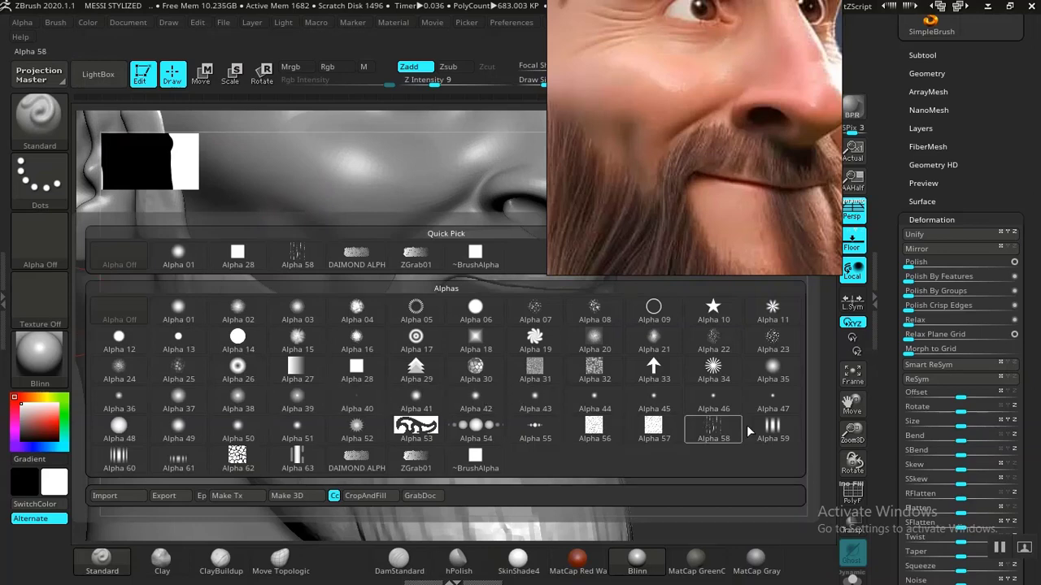
mouse_move(782, 439)
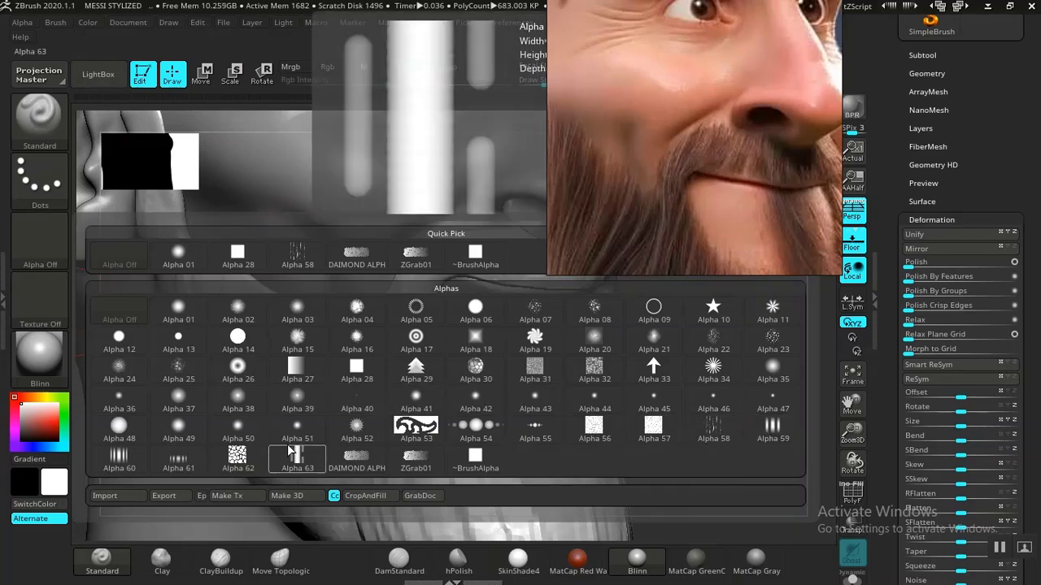
left_click(120, 459)
left_click_drag(306, 358, 310, 433)
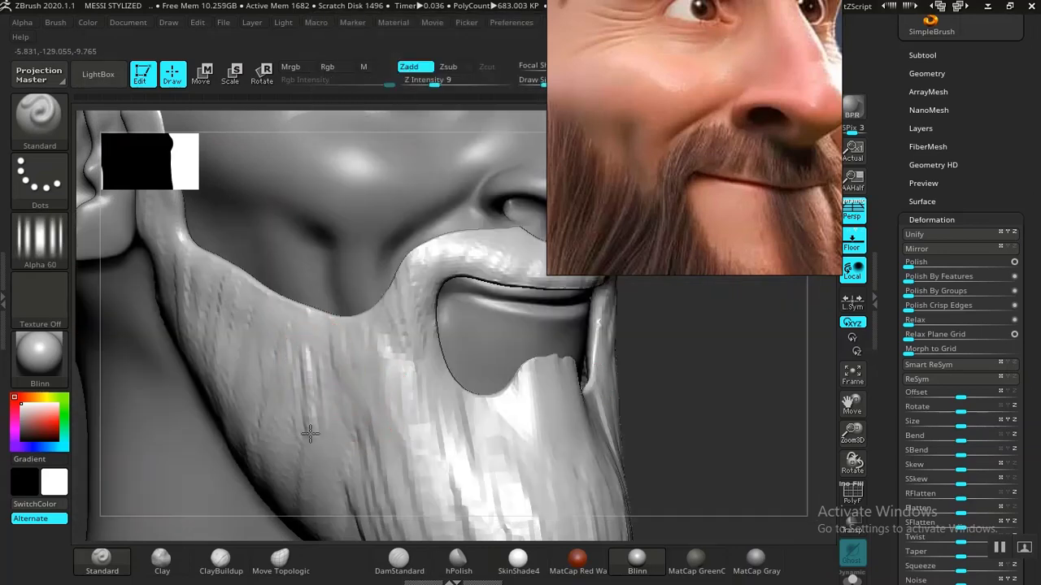
Reshape the beard's rear jawline below the ear with the Move Topological brush.
mouse_move(669, 441)
left_mouse_down()
mouse_move(650, 420)
mouse_move(520, 414)
left_mouse_up()
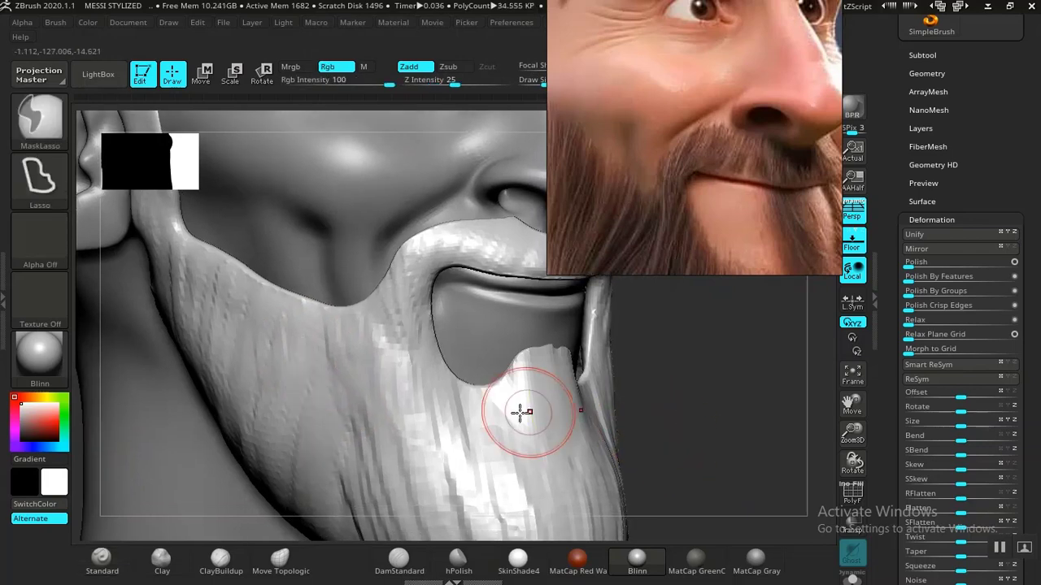
mouse_move(626, 400)
left_mouse_down()
mouse_move(670, 379)
mouse_move(683, 317)
left_mouse_up()
mouse_move(704, 202)
middle_mouse_down()
mouse_move(738, 213)
mouse_move(709, 152)
middle_mouse_up()
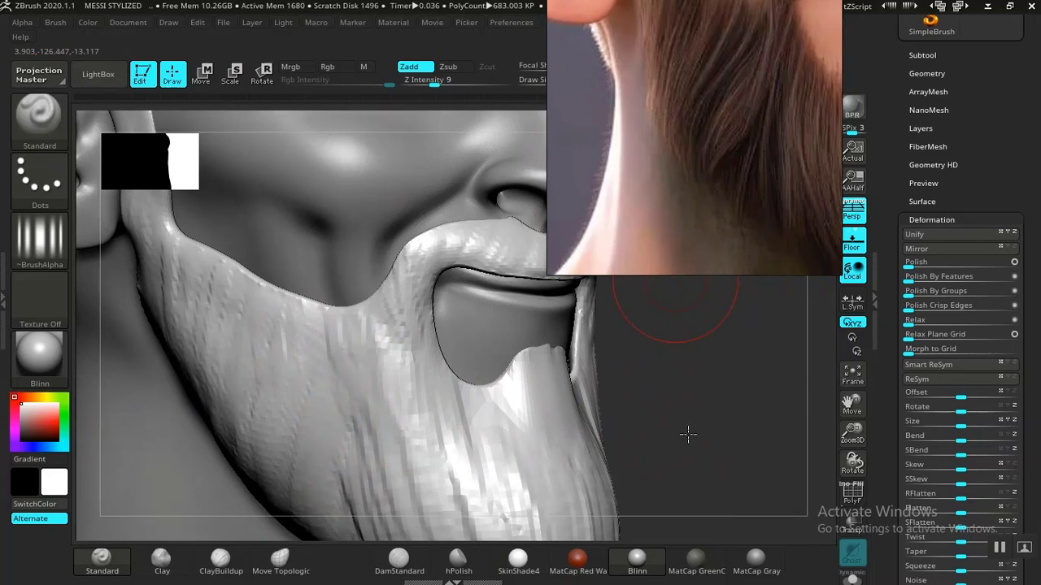
mouse_move(687, 435)
left_mouse_down()
mouse_move(627, 395)
mouse_move(615, 422)
mouse_move(639, 379)
mouse_move(633, 403)
mouse_move(439, 415)
left_mouse_up()
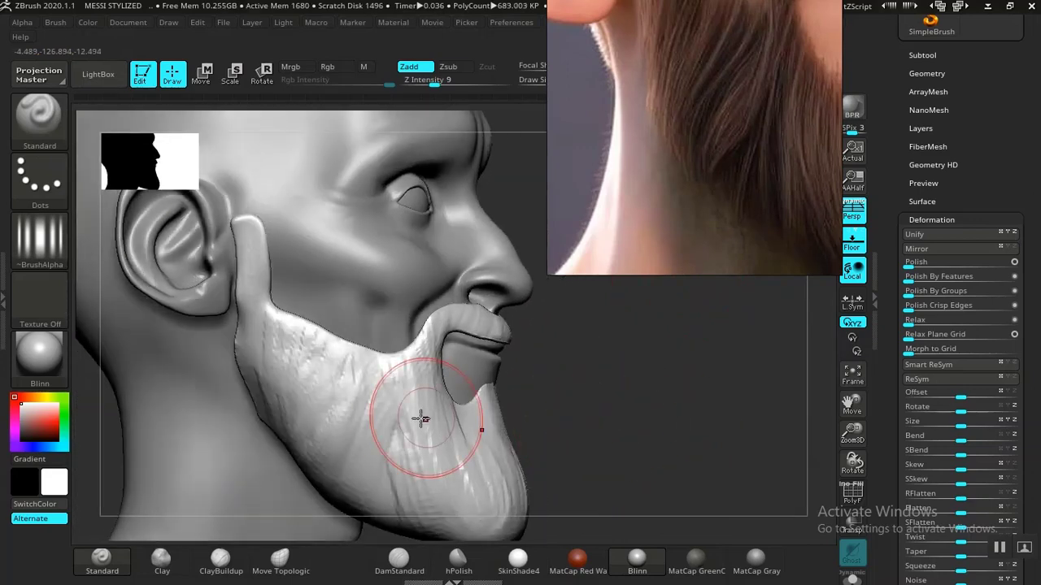
left_click(278, 561)
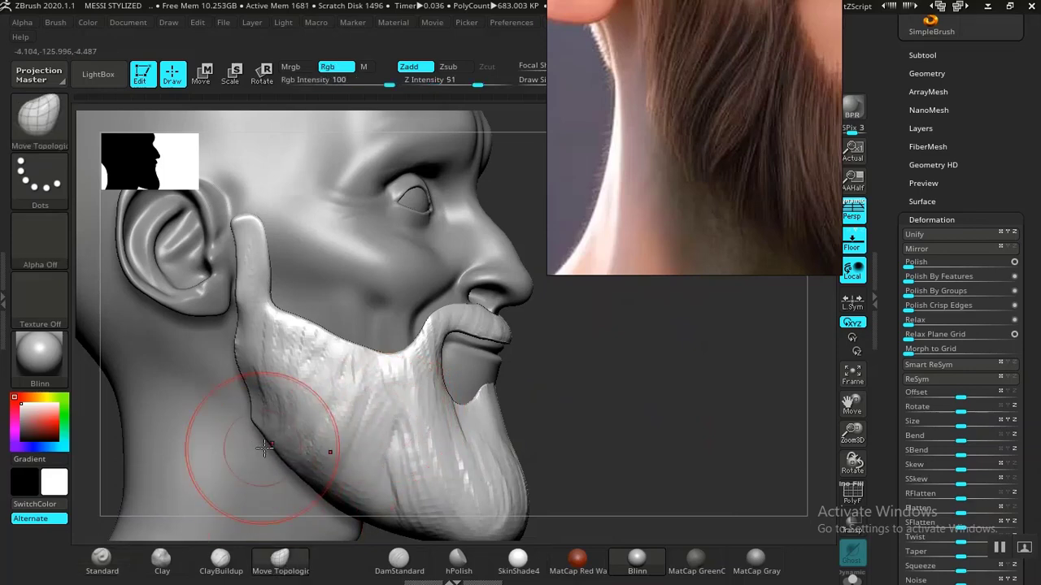
mouse_move(269, 452)
left_mouse_down()
mouse_move(258, 446)
mouse_move(268, 444)
left_mouse_up()
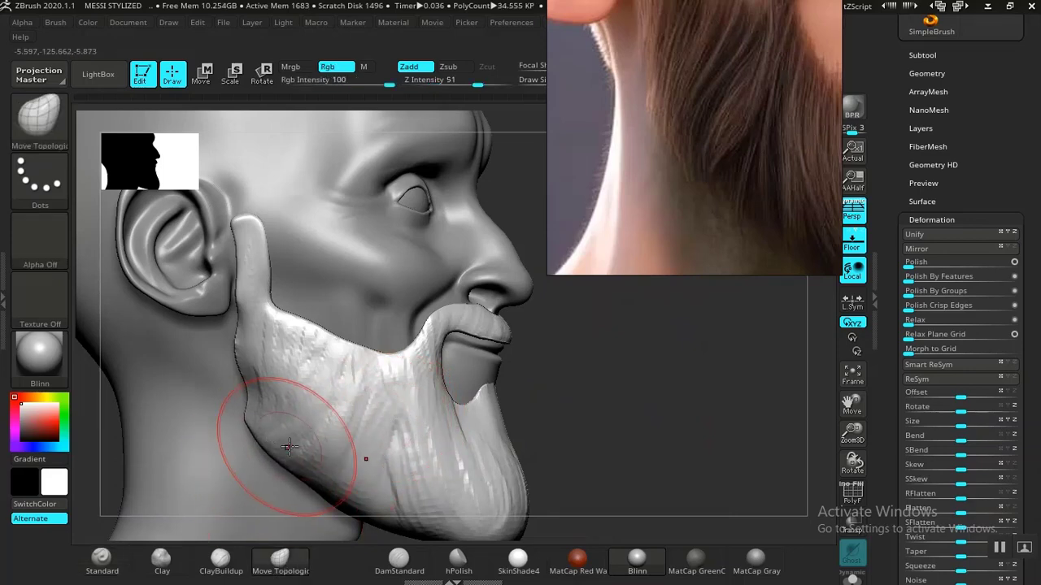
mouse_move(551, 452)
left_mouse_down("alt")
mouse_move(528, 399)
mouse_move(499, 407)
mouse_move(525, 423)
mouse_move(567, 416)
mouse_move(406, 443)
left_mouse_up("alt")
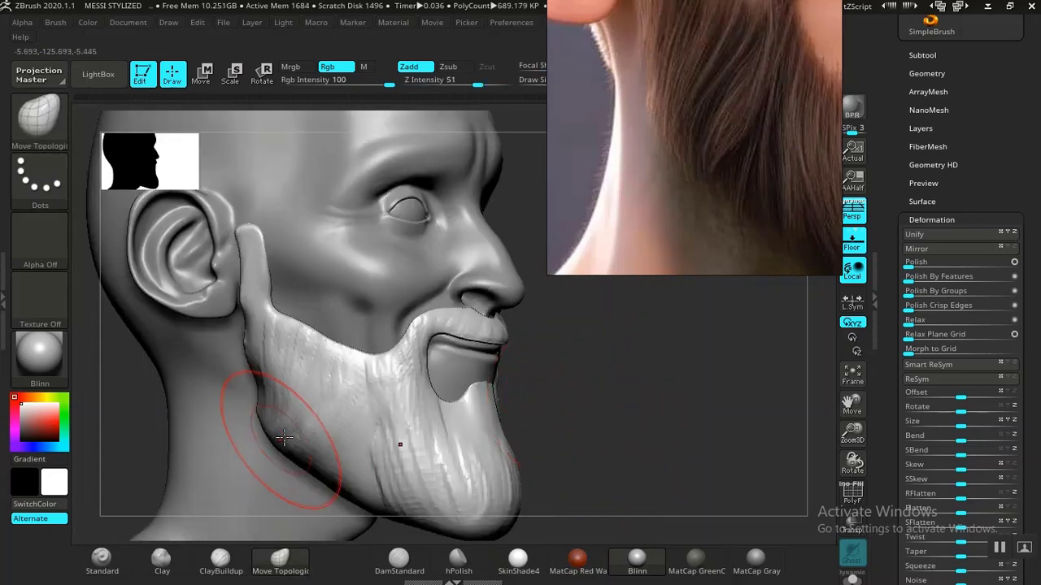
Comb curved strand grooves down the rear cheek and jaw of the beard with the Standard brush and its striped alpha.
mouse_move(605, 399)
left_mouse_down()
mouse_move(565, 396)
mouse_move(593, 396)
mouse_move(590, 367)
mouse_move(610, 375)
left_mouse_up()
left_click(102, 559)
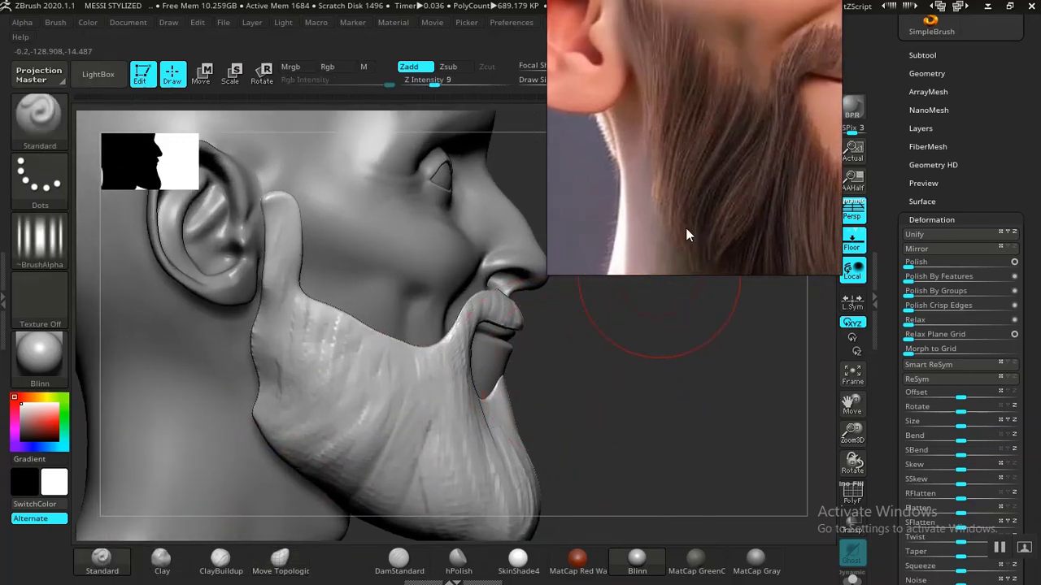
left_click_drag(280, 372, 291, 317)
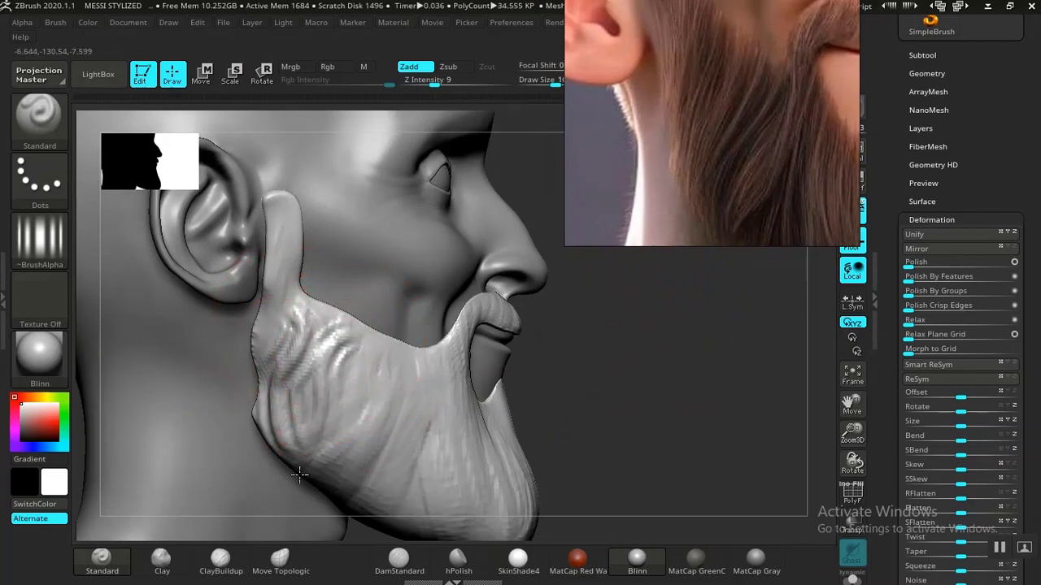
mouse_move(351, 419)
left_mouse_down("shift")
mouse_move(338, 364)
mouse_move(315, 382)
left_mouse_up("shift")
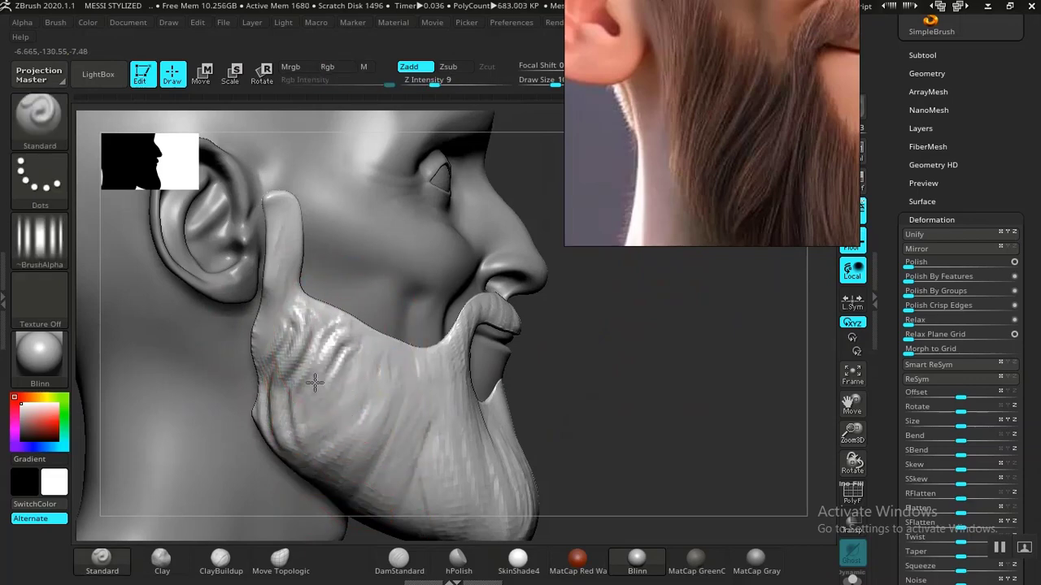
left_click_drag(371, 340, 343, 457)
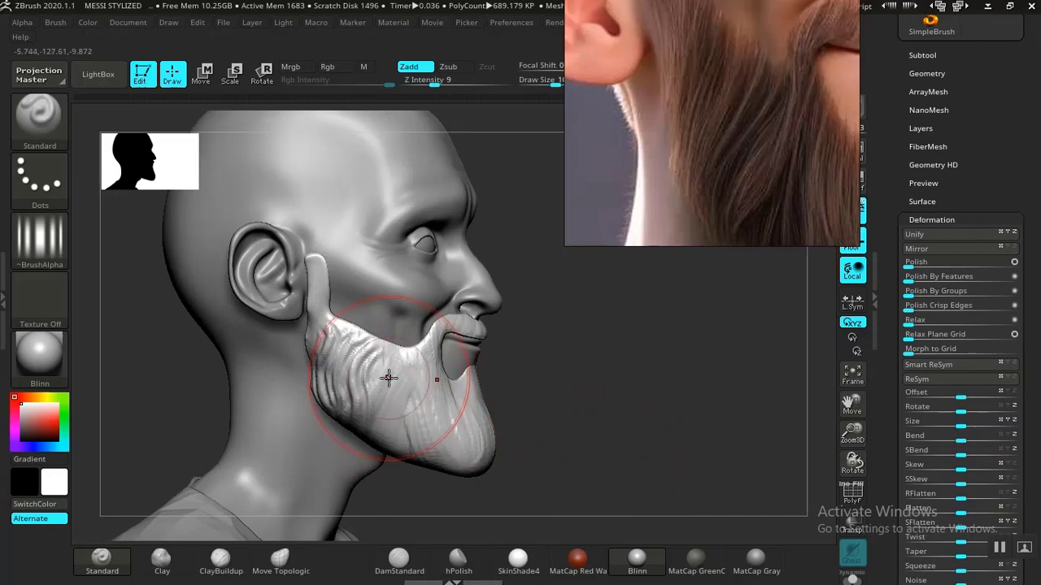
left_click_drag(389, 377, 376, 380)
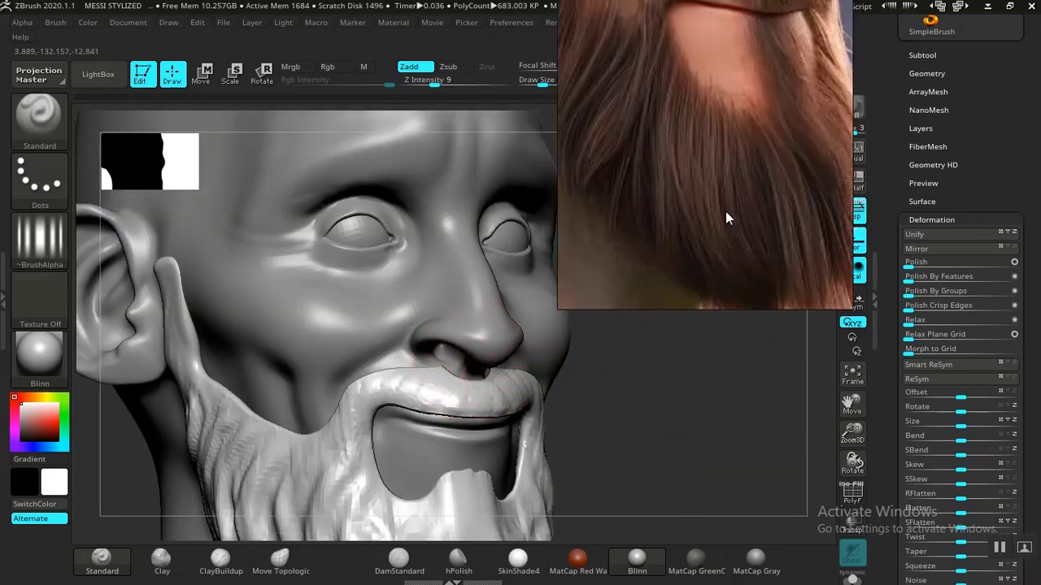
Add fine strand texture to the moustache and the beard beside the mouth with the Standard brush at Z Intensity 9.
mouse_move(615, 467)
left_mouse_down()
mouse_move(635, 476)
mouse_move(609, 441)
mouse_move(633, 485)
left_mouse_up()
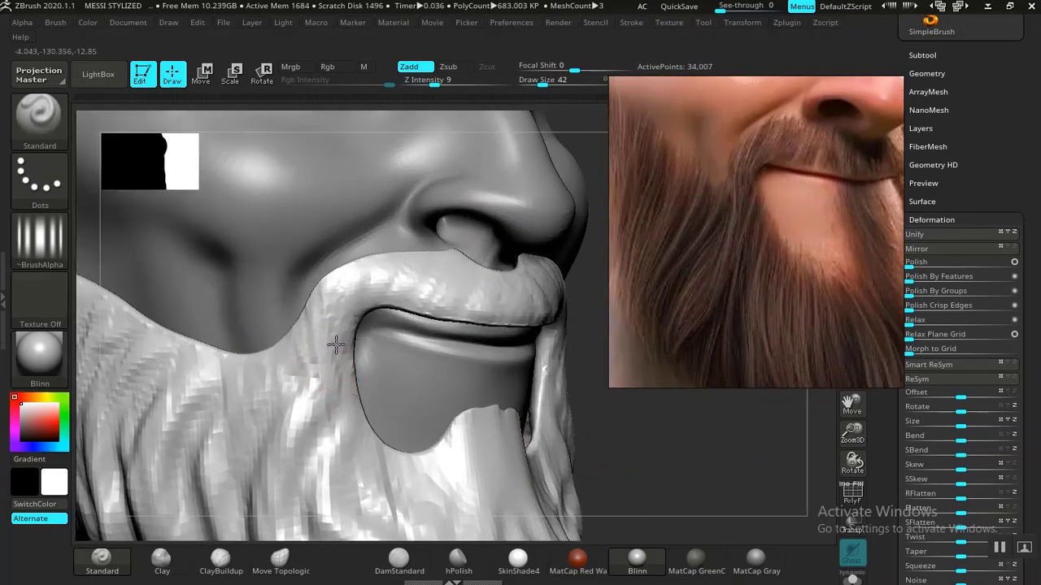
left_click_drag(310, 434, 337, 478)
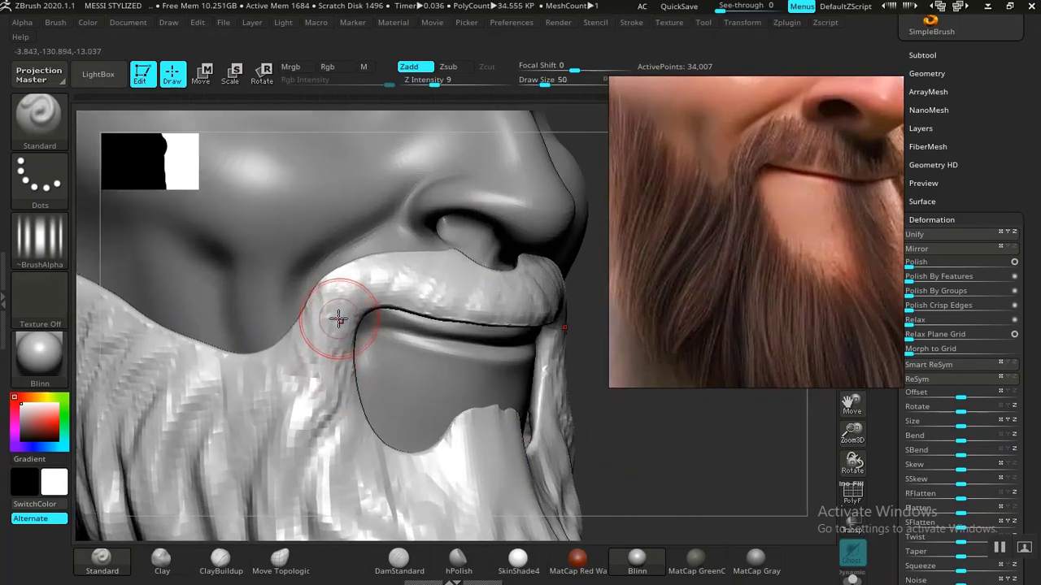
mouse_move(623, 442)
left_mouse_down("alt")
mouse_move(697, 488)
mouse_move(453, 419)
mouse_move(372, 371)
mouse_move(370, 382)
mouse_move(420, 353)
mouse_move(429, 412)
mouse_move(437, 393)
mouse_move(483, 379)
mouse_move(515, 395)
mouse_move(398, 396)
mouse_move(349, 353)
mouse_move(271, 409)
mouse_move(244, 480)
mouse_move(232, 437)
mouse_move(325, 529)
mouse_move(514, 343)
mouse_move(496, 428)
mouse_move(525, 339)
mouse_move(571, 463)
mouse_move(672, 397)
mouse_move(686, 425)
mouse_move(537, 265)
left_mouse_up("alt")
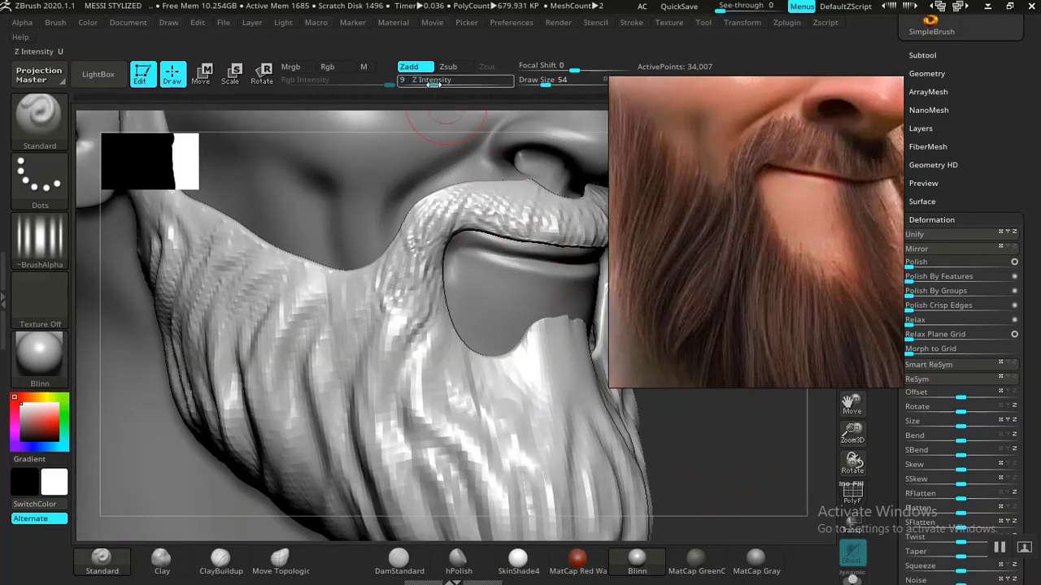
Set the Standard brush's Z Intensity to 13 and add strands to the upper cheek of the beard below the sideburn.
left_click_drag(337, 336, 353, 437)
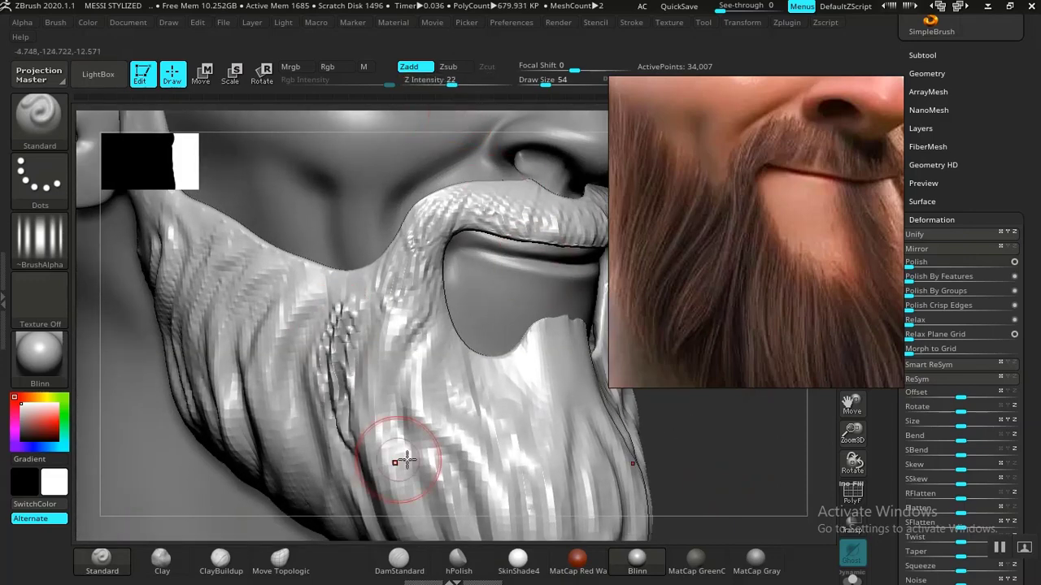
key("ctrl+z")
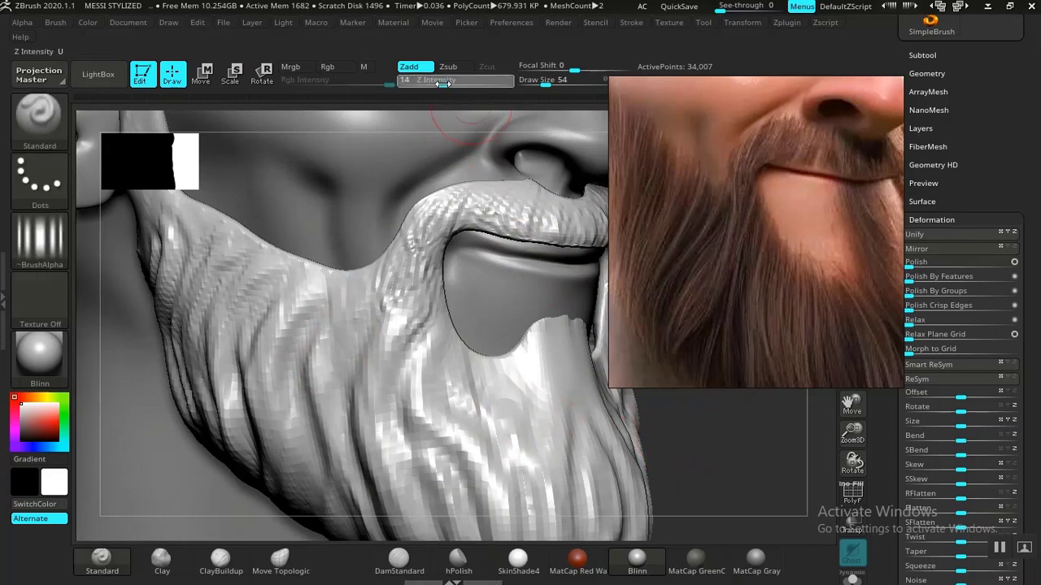
left_click_drag(442, 83, 439, 84)
left_click_drag(642, 423, 594, 430)
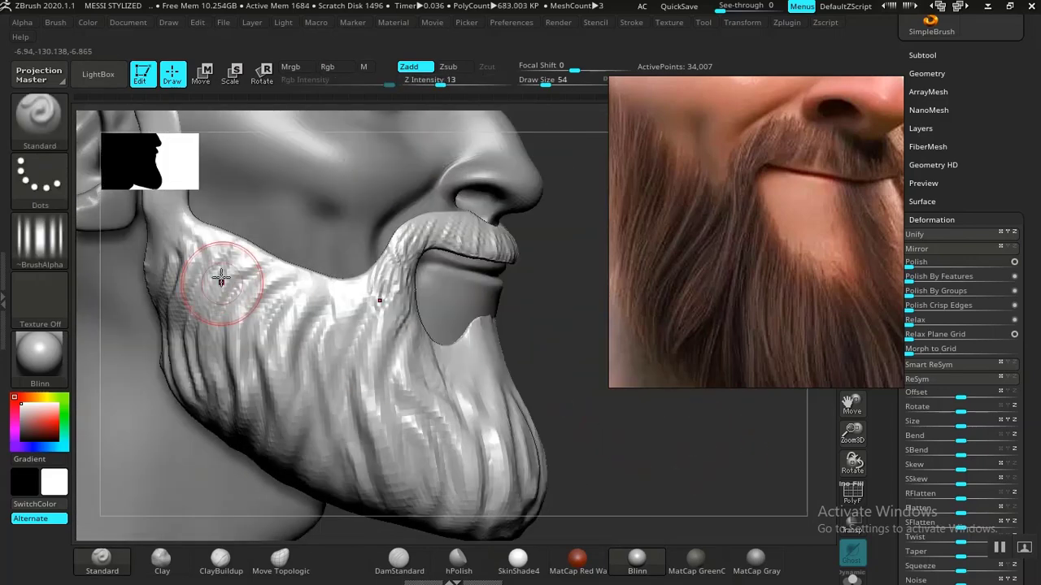
mouse_move(221, 279)
left_mouse_down()
mouse_move(204, 246)
mouse_move(186, 321)
mouse_move(175, 270)
left_mouse_up()
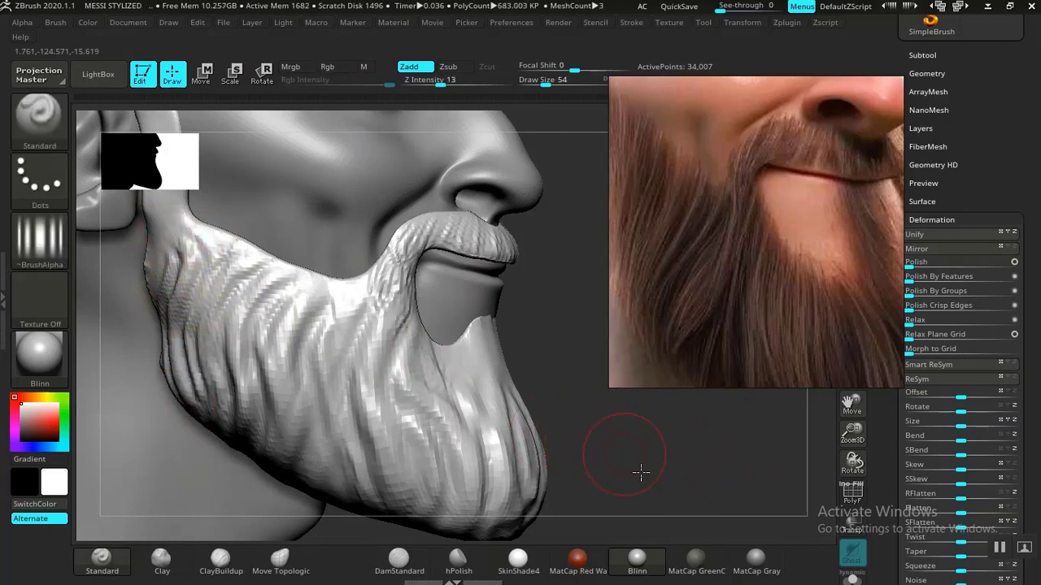
Texture the sideburn in front of the ear with fine strands that run down into the beard.
left_click_drag(641, 472, 304, 351)
left_click_drag(248, 306, 268, 249)
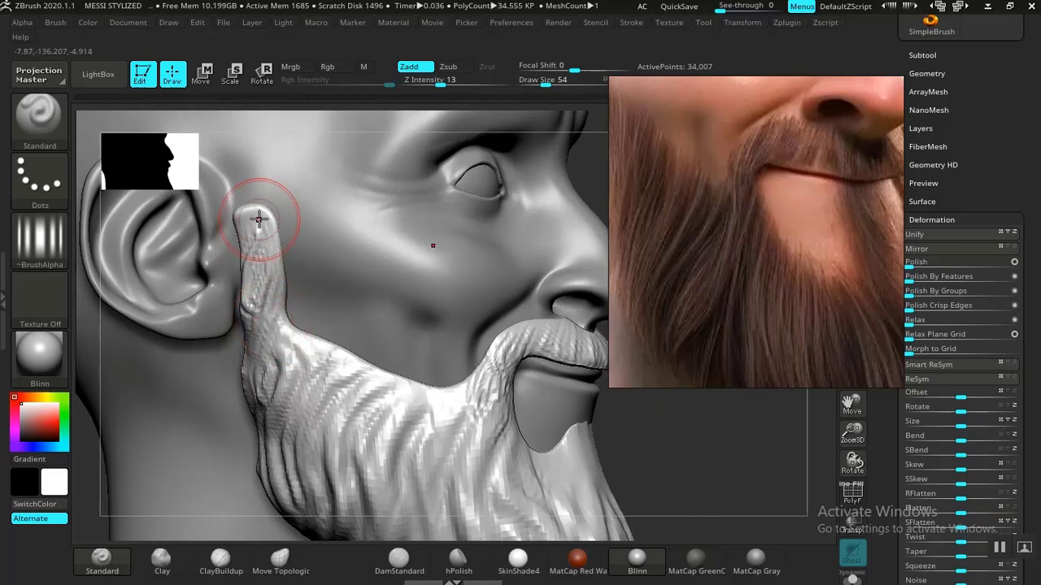
left_click_drag(283, 333, 307, 354)
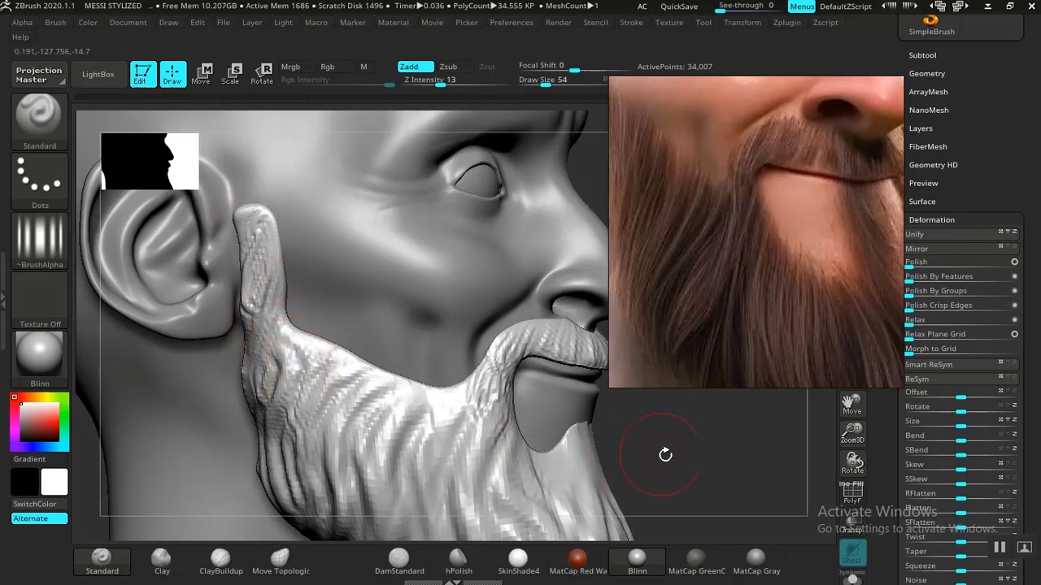
Set the brush to Z Intensity 8 and Draw Size 78, and comb long downward strands over the beard's cheek and side.
left_click_drag(665, 456, 357, 301)
left_click_drag(437, 83, 433, 84)
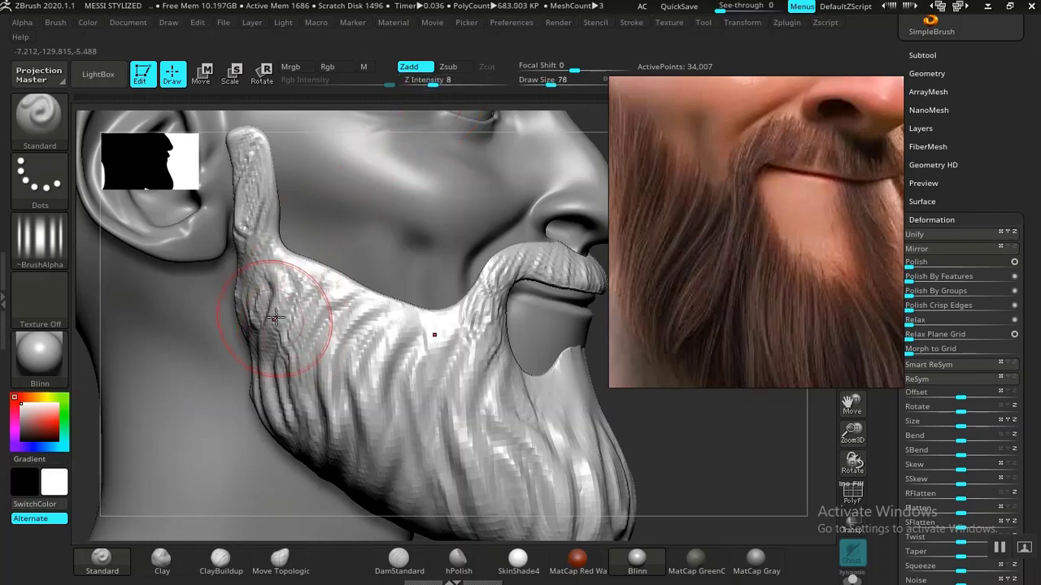
left_click_drag(278, 296, 277, 457)
left_click_drag(336, 340, 325, 456)
left_click_drag(379, 349, 376, 446)
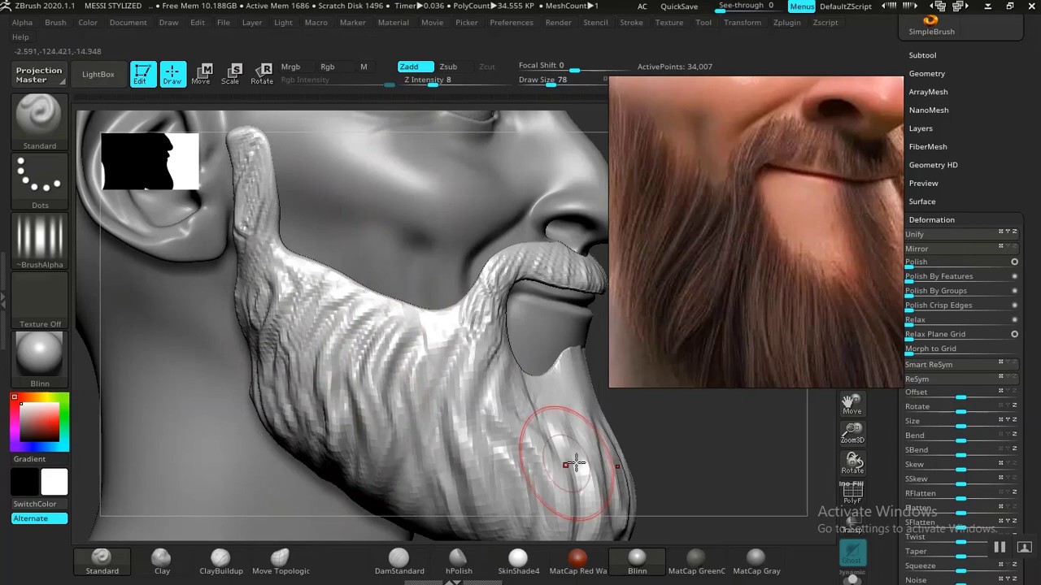
Comb downward strands over the front of the beard, from beside and below the mouth to the chin tip.
right_click_drag(580, 416, 498, 358, "alt")
mouse_move(345, 358)
left_mouse_down()
mouse_move(336, 371)
mouse_move(379, 274)
mouse_move(349, 279)
mouse_move(358, 389)
left_mouse_up()
right_click_drag(399, 390, 536, 325)
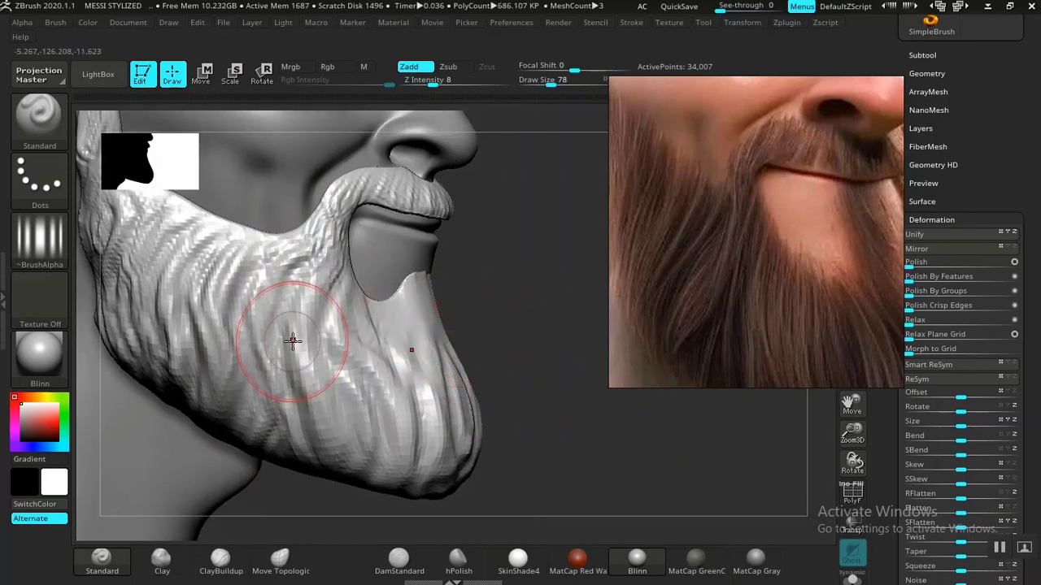
mouse_move(293, 342)
right_mouse_down()
mouse_move(499, 390)
mouse_move(337, 340)
right_mouse_up()
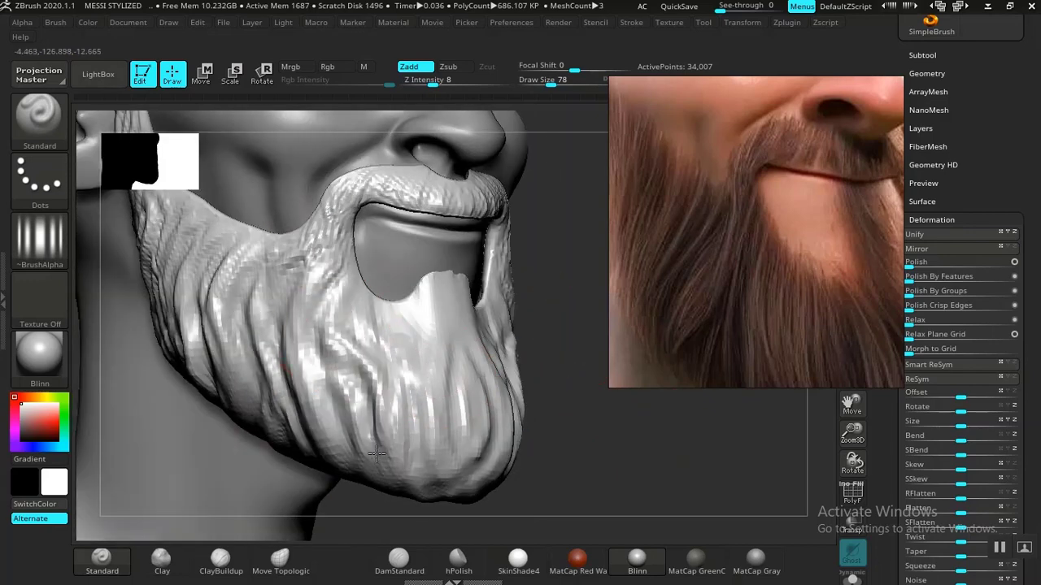
right_click_drag(543, 403, 456, 332)
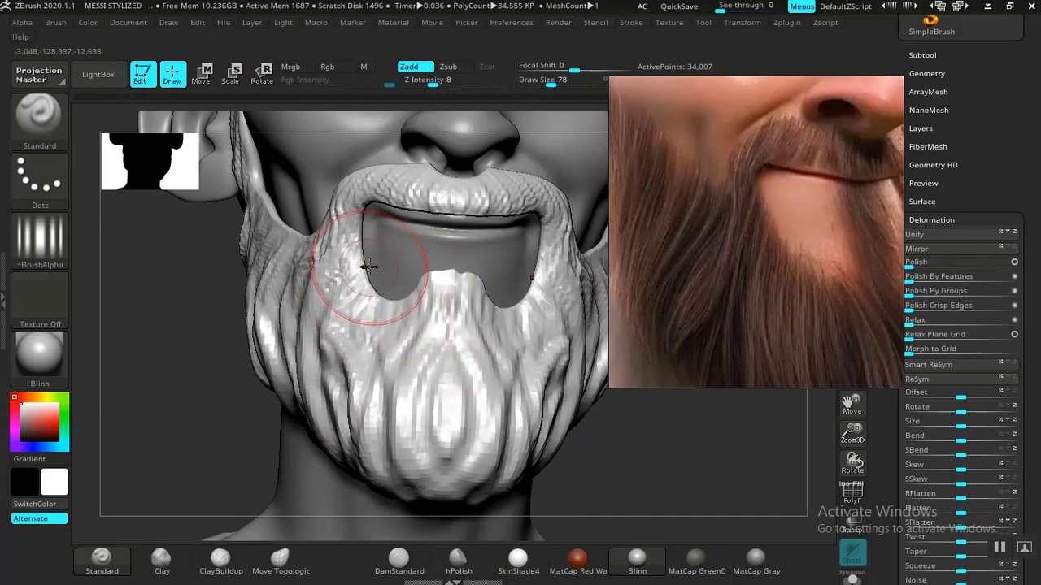
left_click_drag(642, 441, 351, 329)
mouse_move(476, 376)
left_mouse_down()
mouse_move(558, 474)
mouse_move(276, 355)
left_mouse_up()
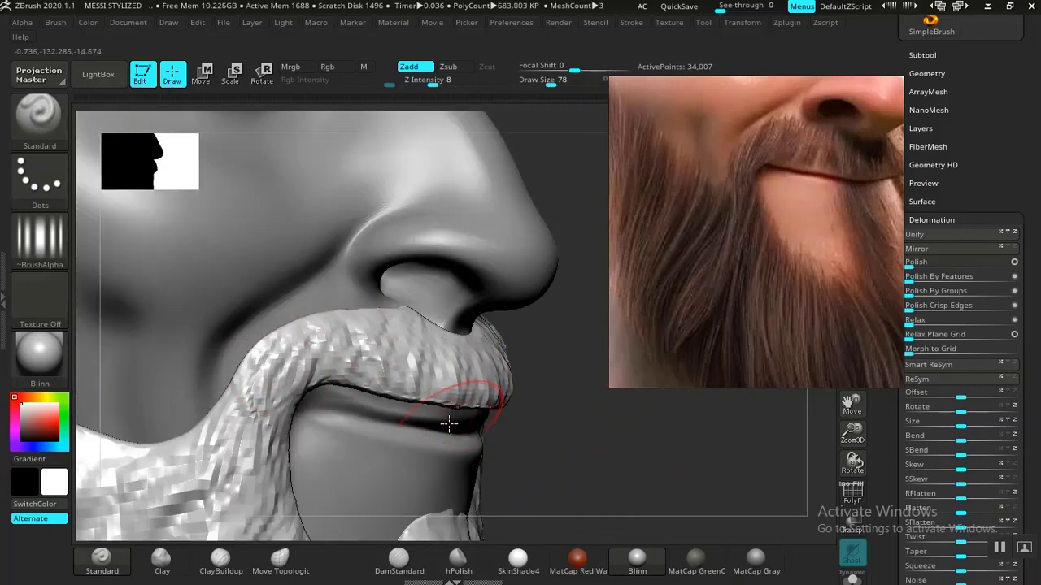
mouse_move(449, 423)
left_mouse_down()
mouse_move(535, 399)
mouse_move(558, 434)
mouse_move(479, 346)
mouse_move(508, 364)
mouse_move(545, 474)
mouse_move(540, 420)
mouse_move(567, 433)
mouse_move(581, 464)
mouse_move(634, 458)
mouse_move(569, 336)
mouse_move(427, 543)
left_mouse_up()
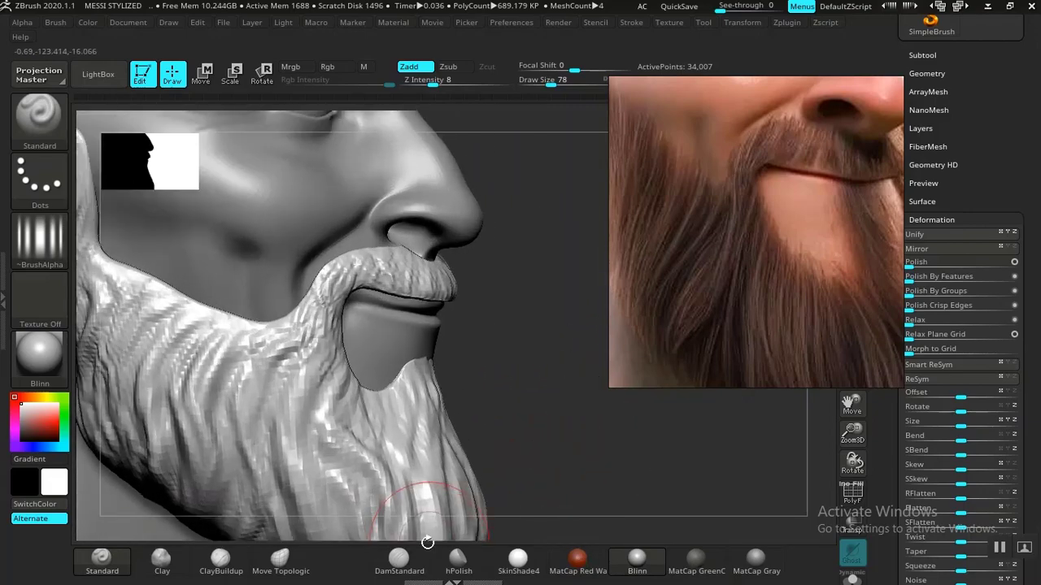
Carve deeper grooves between the strands on the side of the beard with the DamStandard brush at Z Intensity 33.
left_click(399, 558)
left_click_drag(537, 413, 372, 337)
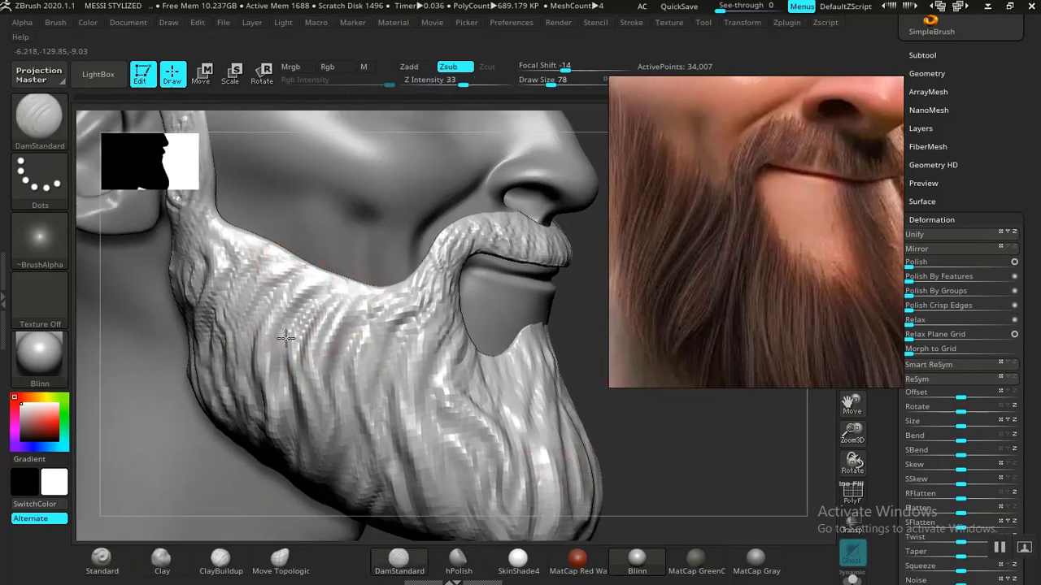
left_click_drag(285, 337, 320, 444)
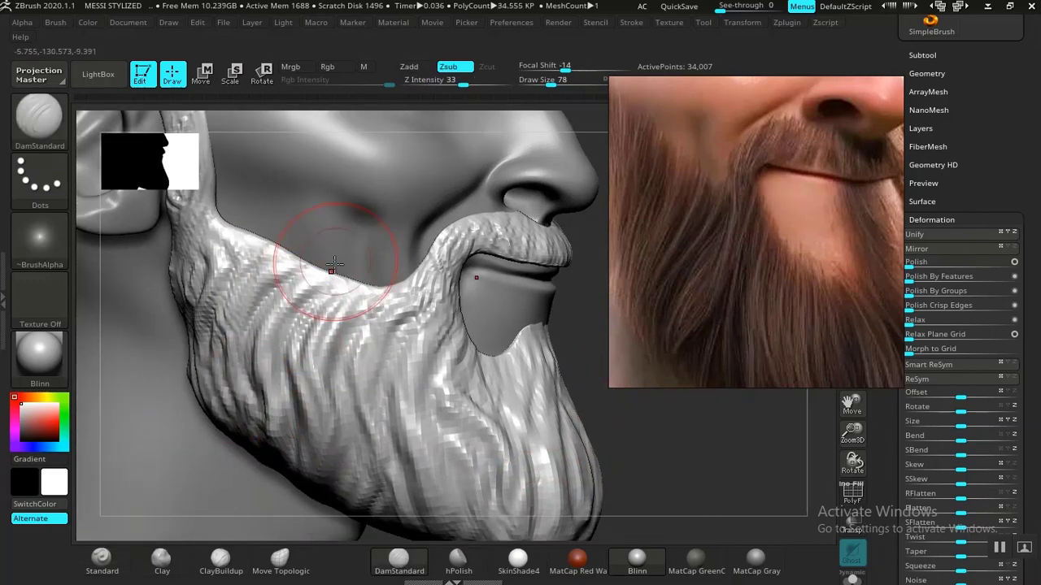
left_click_drag(200, 251, 246, 372)
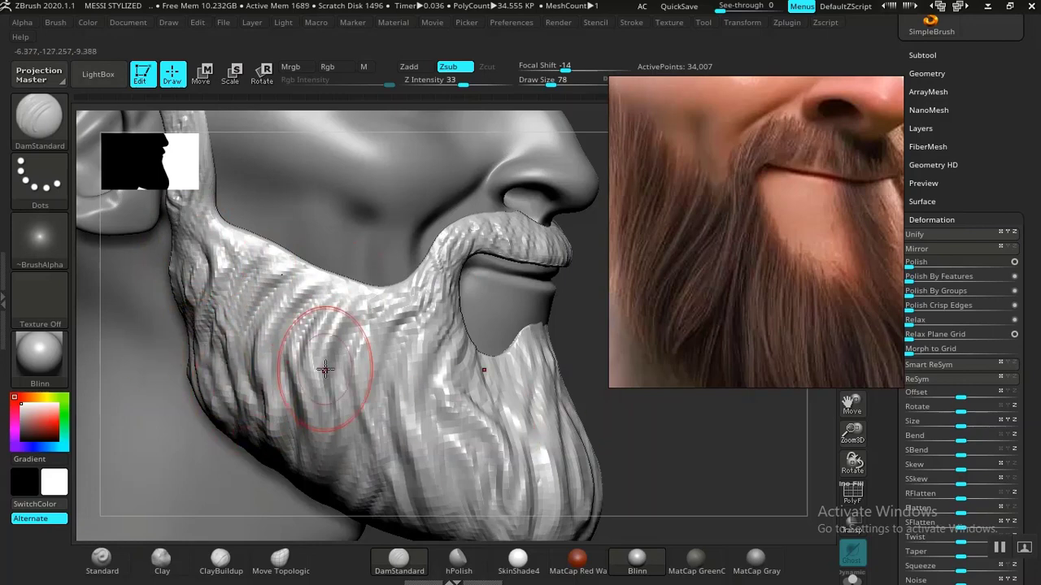
left_click_drag(340, 363, 383, 499)
left_click_drag(646, 471, 623, 446, "alt")
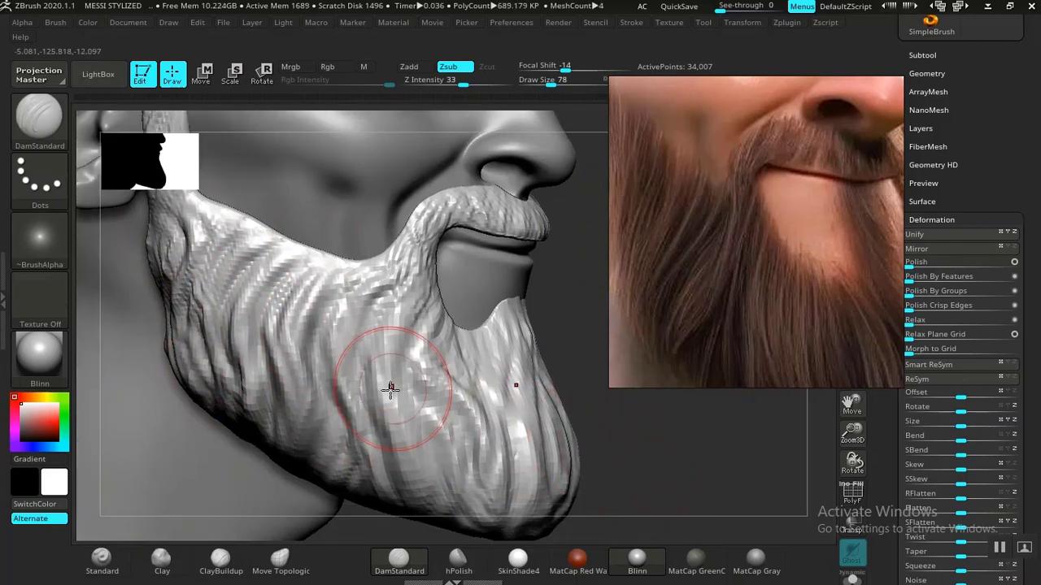
left_click_drag(366, 409, 379, 306)
Carve strand-separating grooves below the mouth corner and down the chin with the DamStandard brush.
left_click_drag(605, 444, 520, 393, "alt")
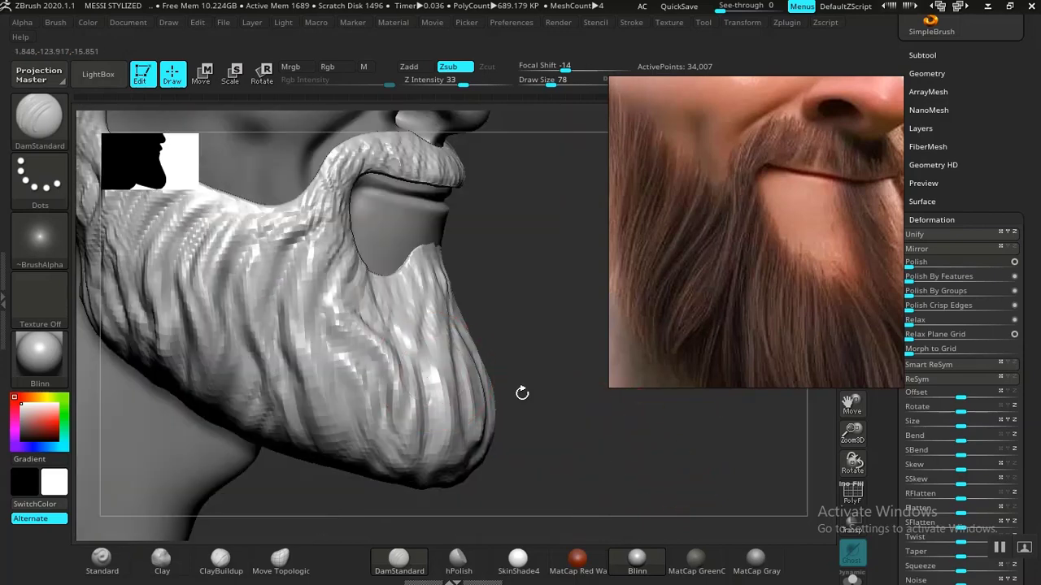
left_click_drag(520, 348, 377, 344)
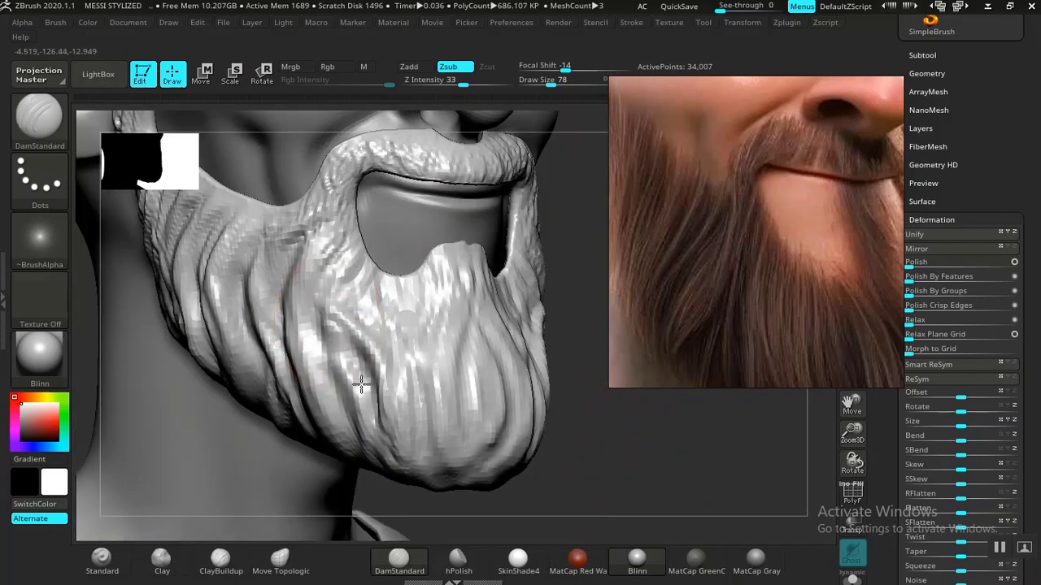
mouse_move(326, 393)
left_mouse_down()
mouse_move(321, 306)
mouse_move(336, 253)
left_mouse_up()
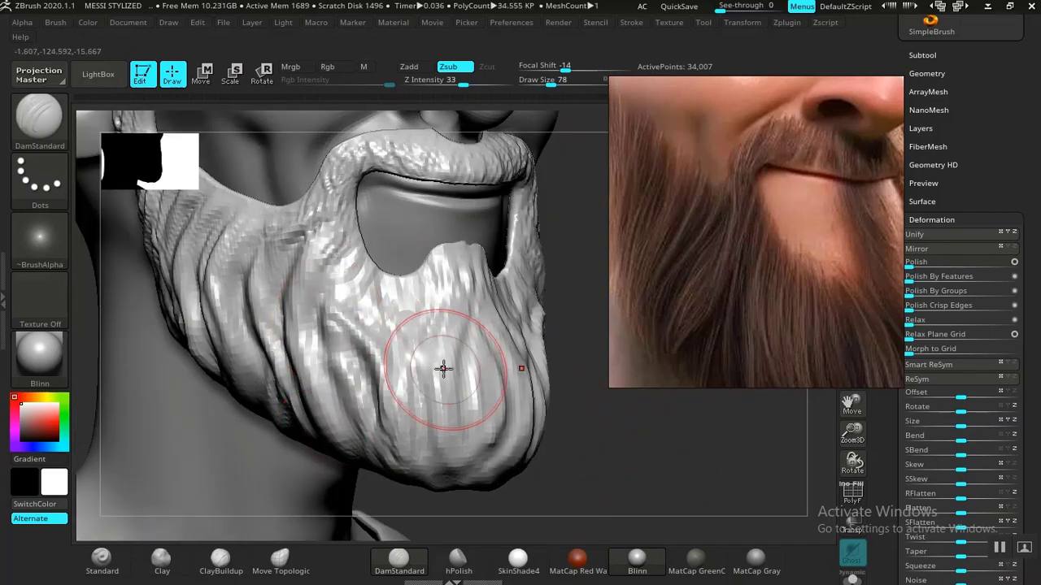
left_click_drag(597, 429, 462, 344)
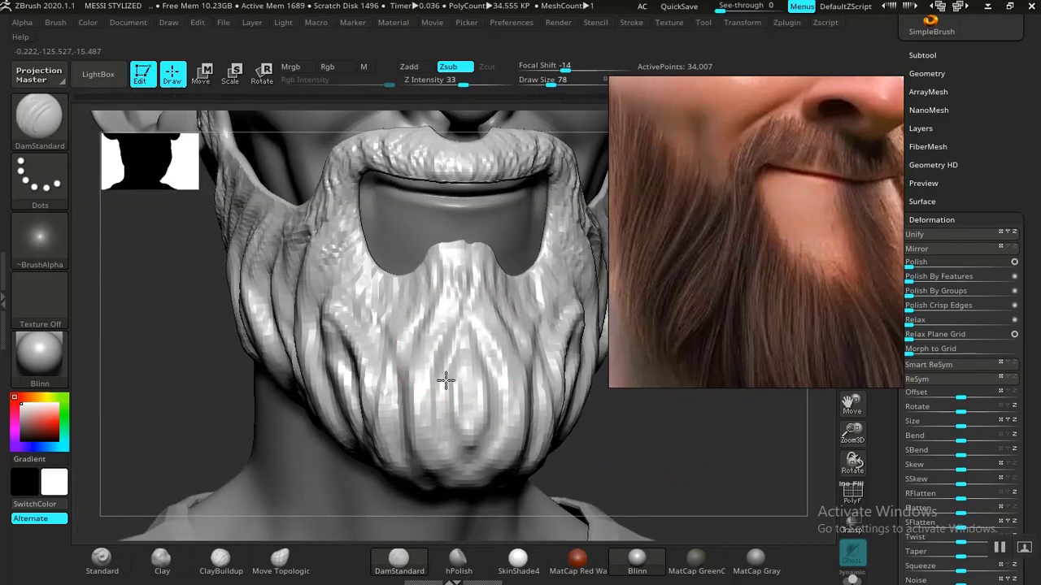
left_click_drag(401, 460, 389, 366)
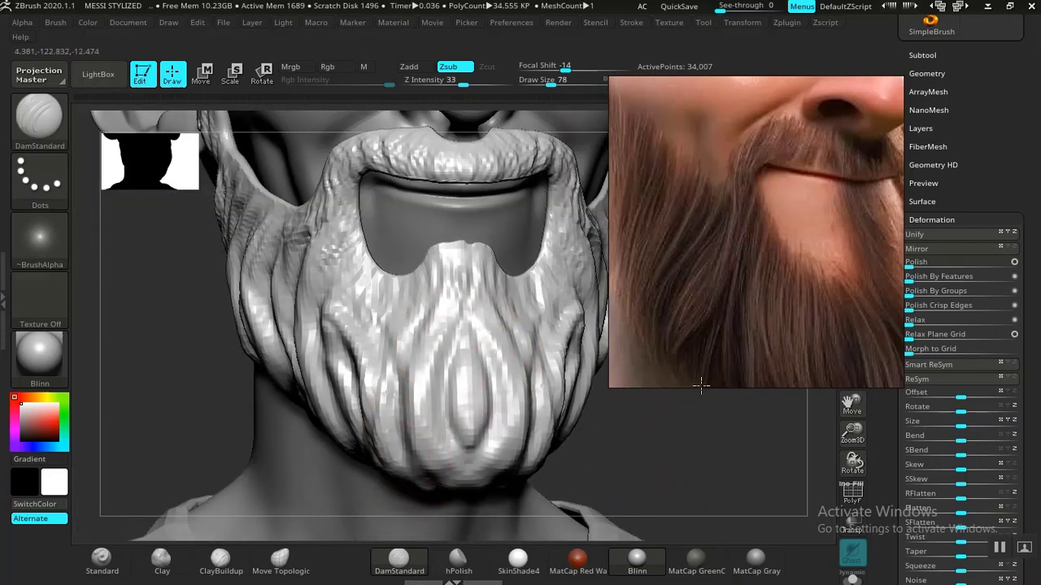
Set the Standard brush's Draw Size to 118 and extend strands over the lower side of the beard onto its underside.
mouse_move(701, 390)
left_mouse_down()
mouse_move(542, 462)
mouse_move(512, 407)
left_mouse_up()
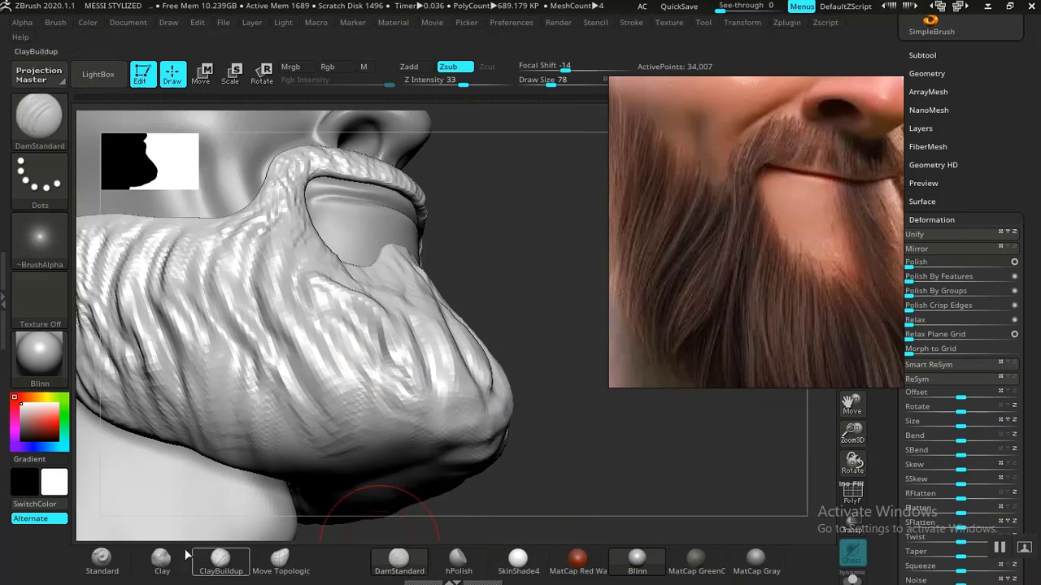
left_click(101, 558)
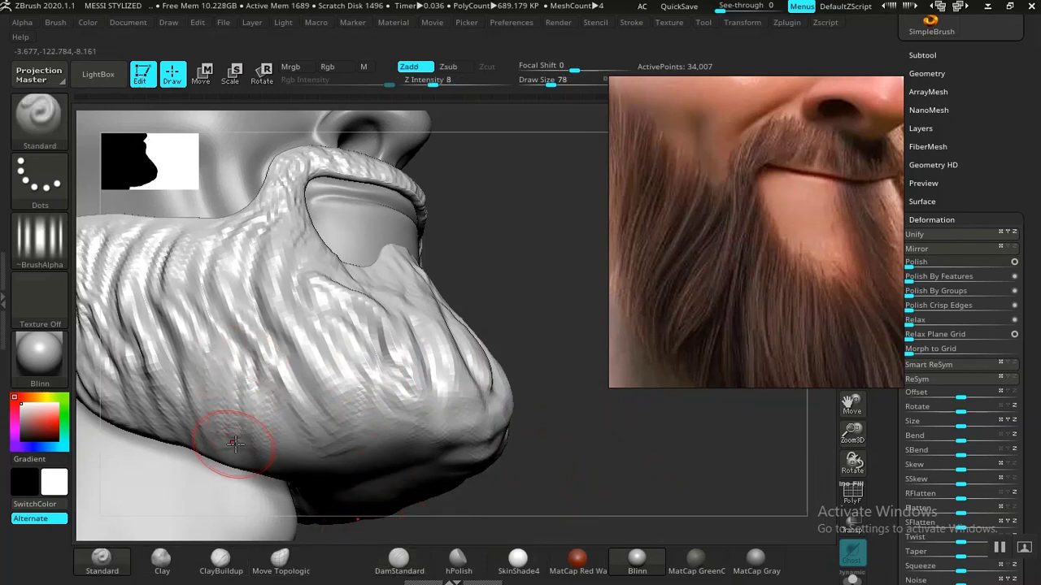
key("bracketright")
key("bracketright")
key("bracketright")
key("bracketright")
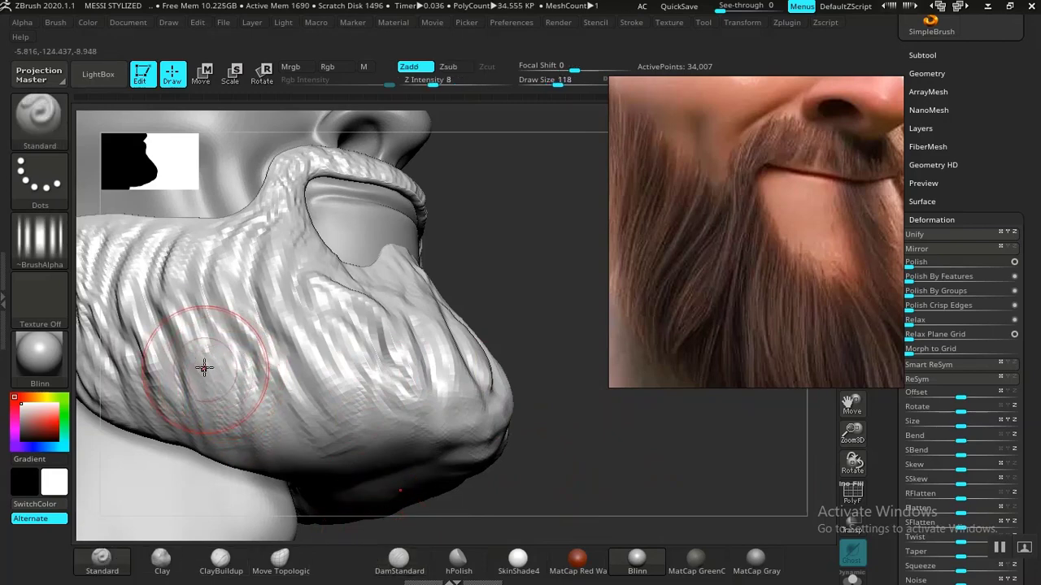
left_click_drag(205, 363, 253, 448)
left_click_drag(151, 359, 191, 423)
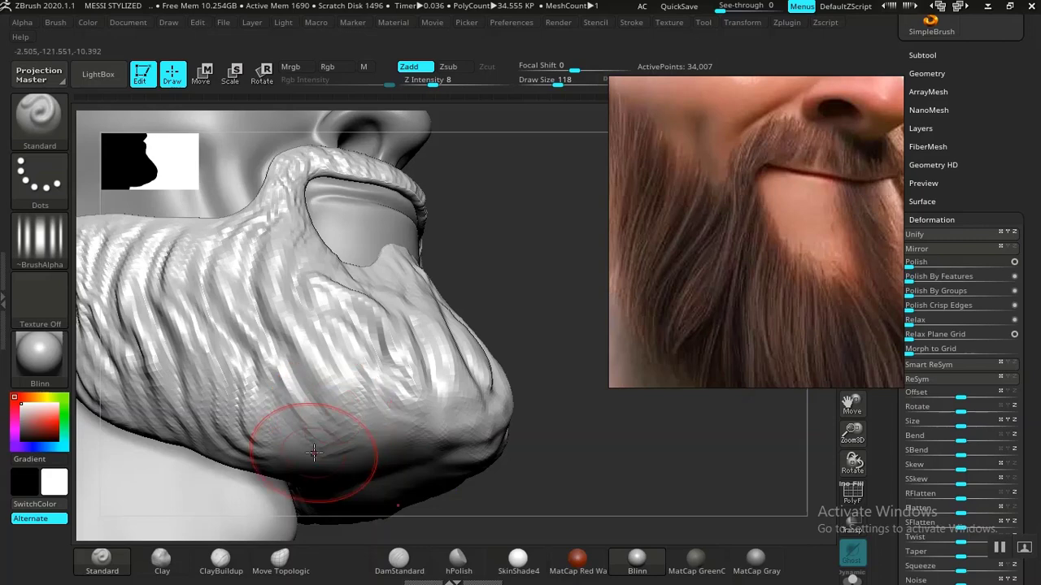
mouse_move(539, 279)
left_mouse_down()
mouse_move(309, 395)
mouse_move(523, 257)
mouse_move(439, 309)
mouse_move(341, 348)
mouse_move(384, 519)
left_mouse_up()
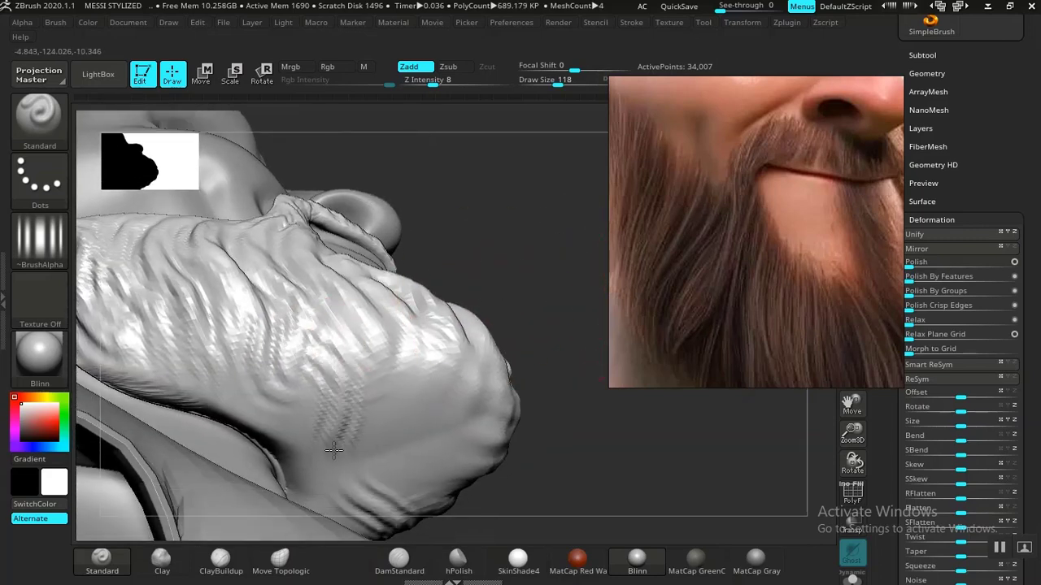
left_click_drag(228, 363, 286, 452)
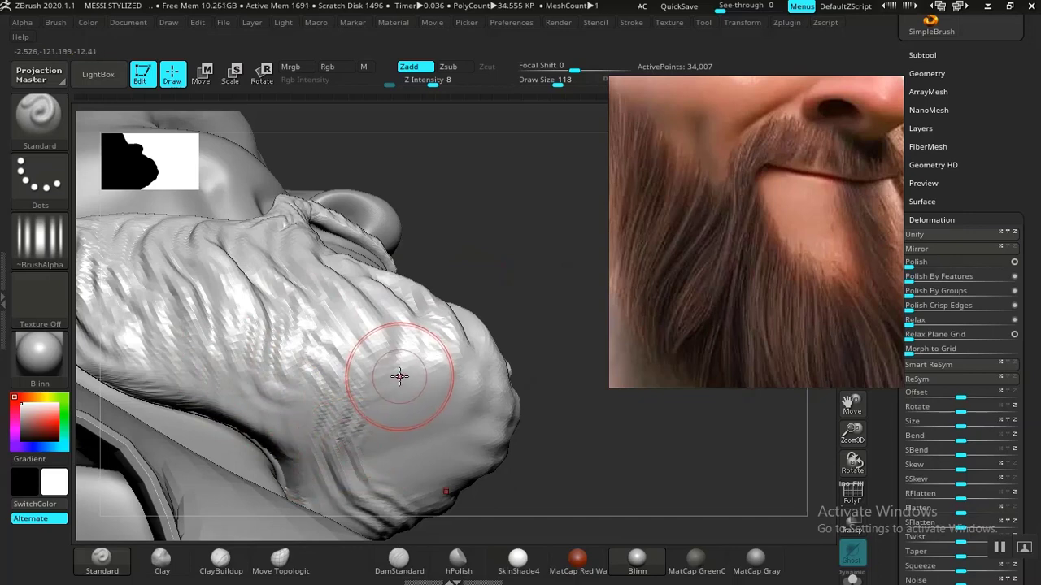
Set the Draw Size to 198 and wrap broad strands around the chin tip and the underside of the beard.
key("bracketright")
key("bracketright")
key("bracketright")
key("bracketright")
key("bracketright")
key("bracketright")
key("bracketright")
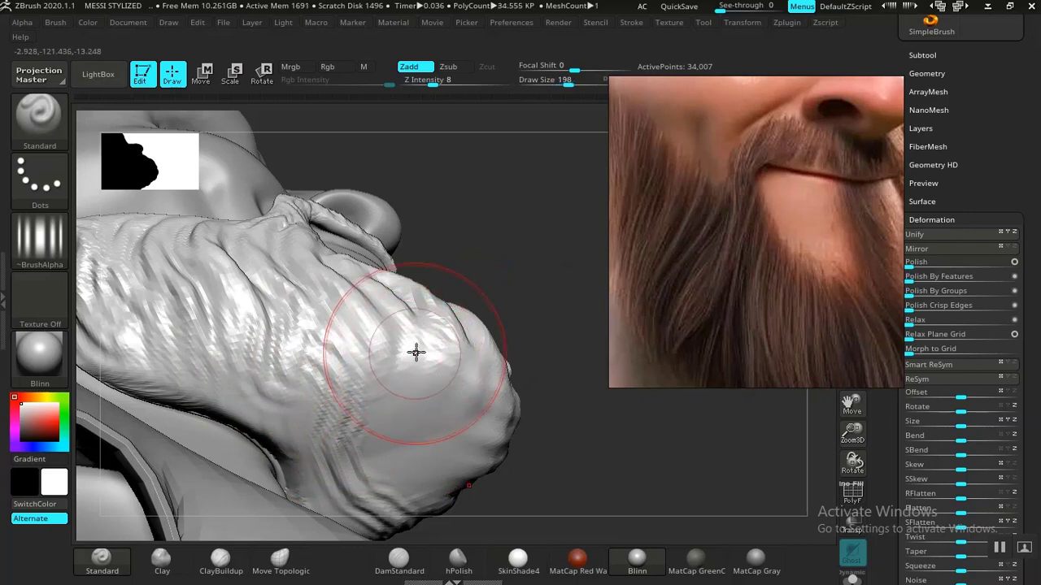
mouse_move(541, 281)
left_mouse_down()
mouse_move(515, 265)
mouse_move(428, 360)
left_mouse_up()
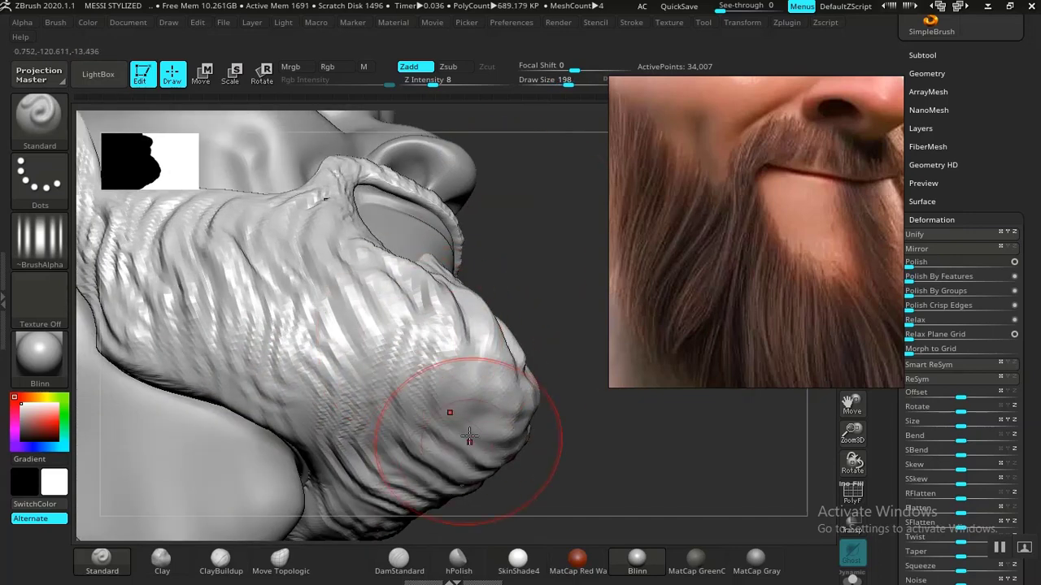
key("ctrl+z")
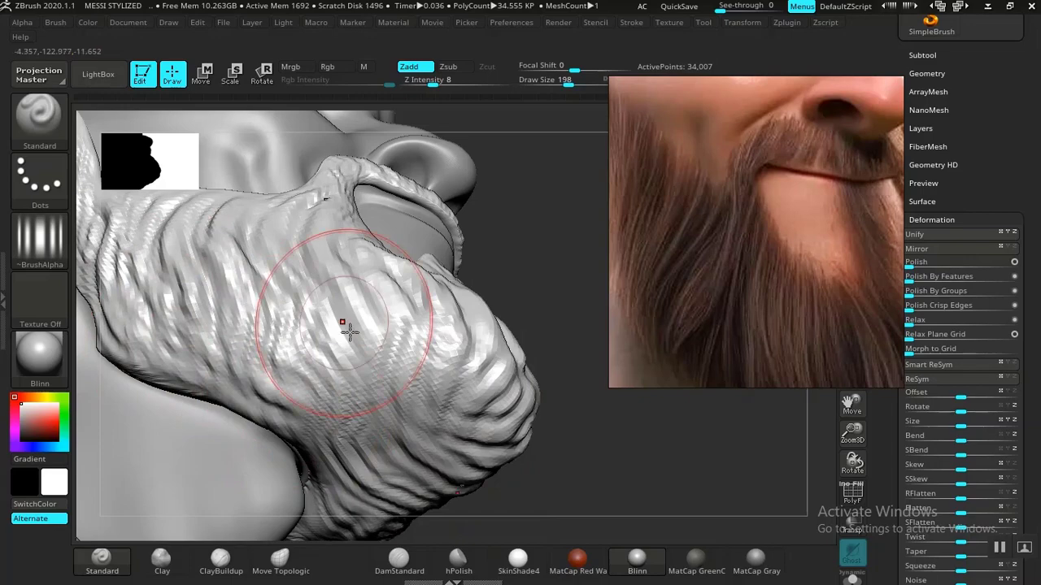
left_click_drag(547, 364, 486, 421)
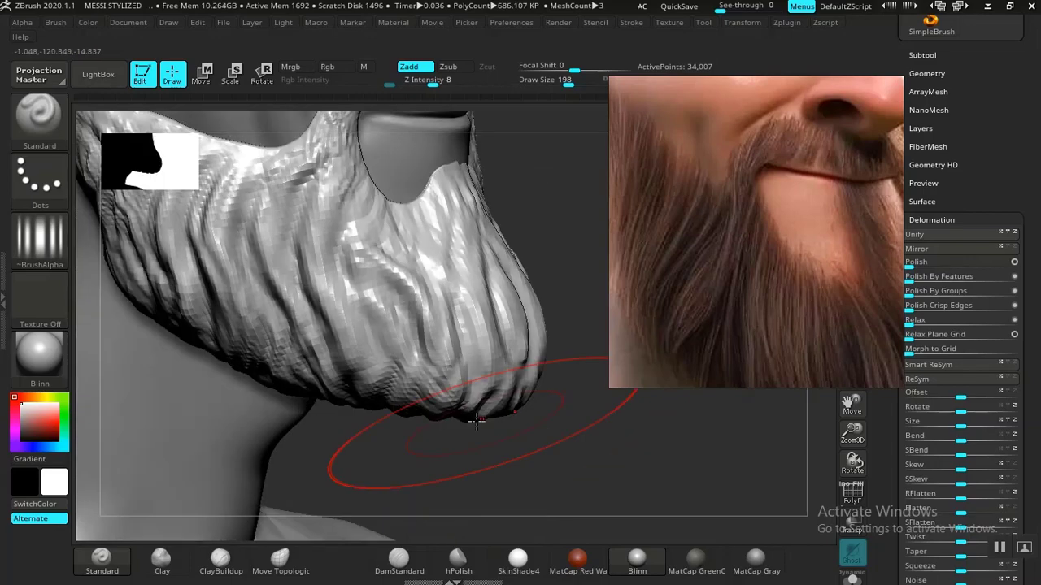
Set the Draw Size to 58 and add finer strands along the upper cheek of the beard near the jaw.
mouse_move(571, 472)
left_mouse_down("alt")
mouse_move(478, 392)
mouse_move(476, 404)
mouse_move(518, 379)
mouse_move(519, 401)
mouse_move(558, 428)
mouse_move(530, 409)
mouse_move(492, 409)
mouse_move(546, 385)
mouse_move(566, 393)
mouse_move(580, 470)
left_mouse_up("alt")
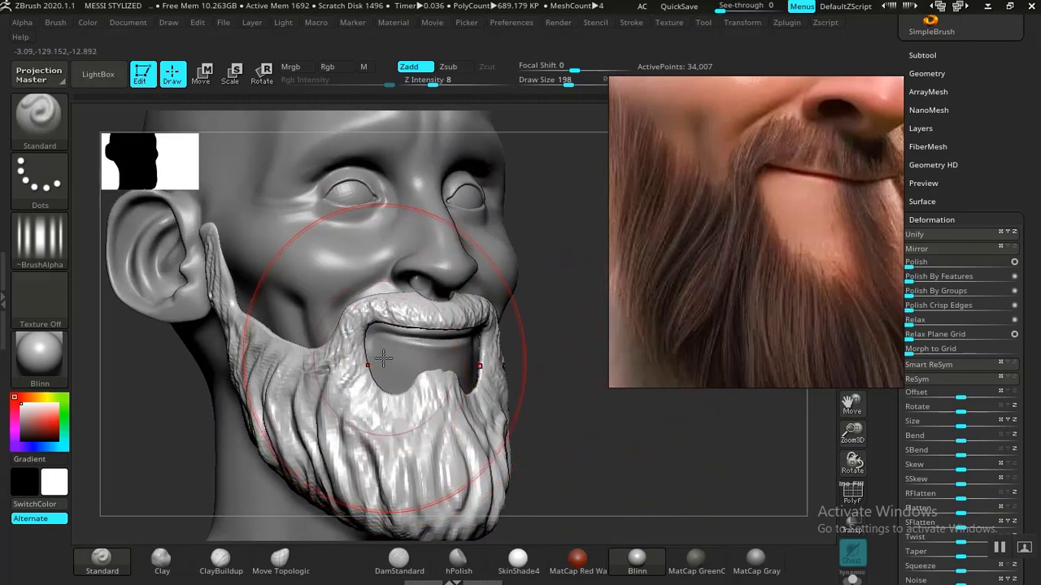
key("bracketleft")
key("bracketleft")
key("bracketleft")
key("bracketleft")
key("bracketleft")
key("bracketleft")
key("bracketleft")
key("bracketleft")
key("bracketleft")
key("bracketleft")
key("bracketleft")
key("bracketleft")
key("bracketleft")
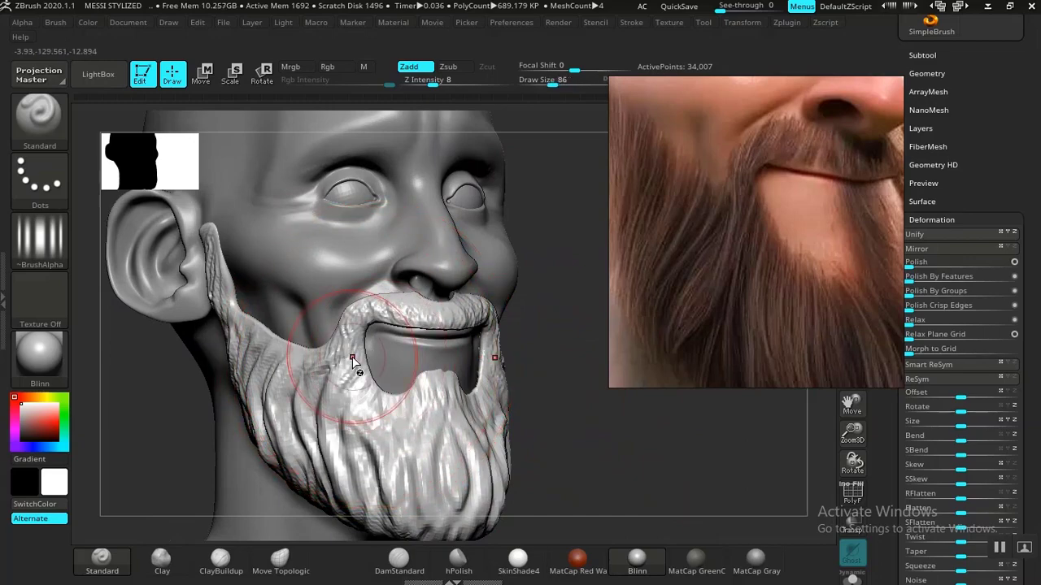
left_click_drag(674, 459, 854, 500, "alt")
mouse_move(285, 435)
left_mouse_down("alt")
mouse_move(312, 425)
mouse_move(179, 537)
mouse_move(174, 493)
mouse_move(395, 369)
left_mouse_up("alt")
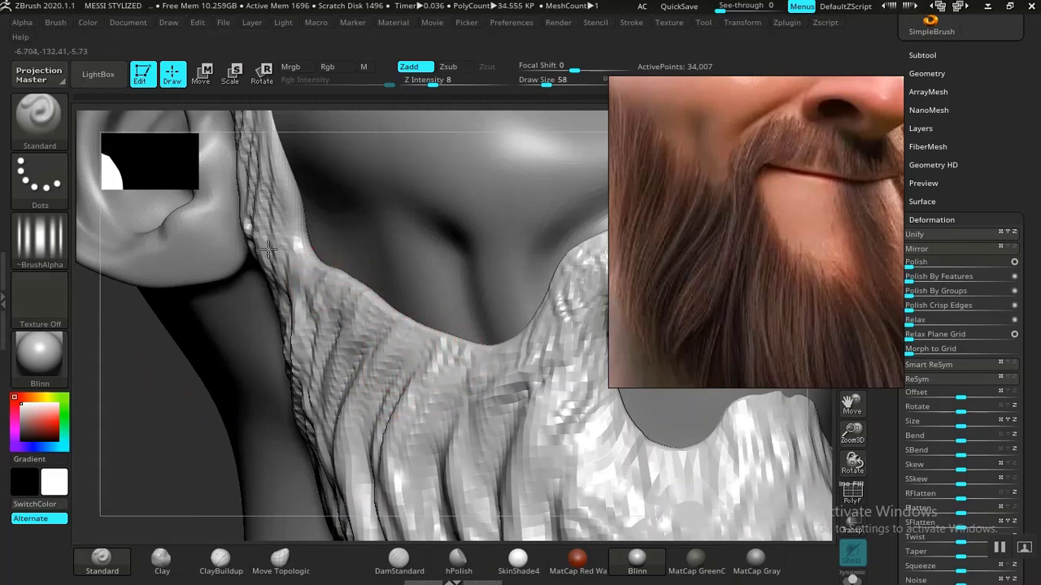
Texture the sideburn up to its tip and the beard's upper cheek edge with fine strands.
left_click_drag(159, 447, 178, 564, "alt")
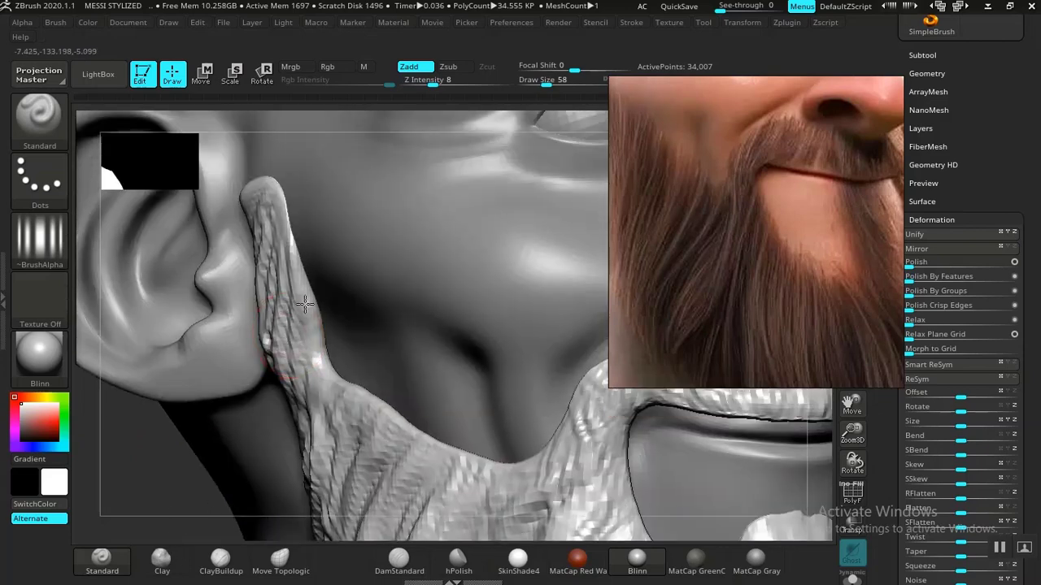
left_click_drag(304, 304, 308, 315)
left_click_drag(276, 200, 298, 255)
left_click_drag(377, 413, 487, 459)
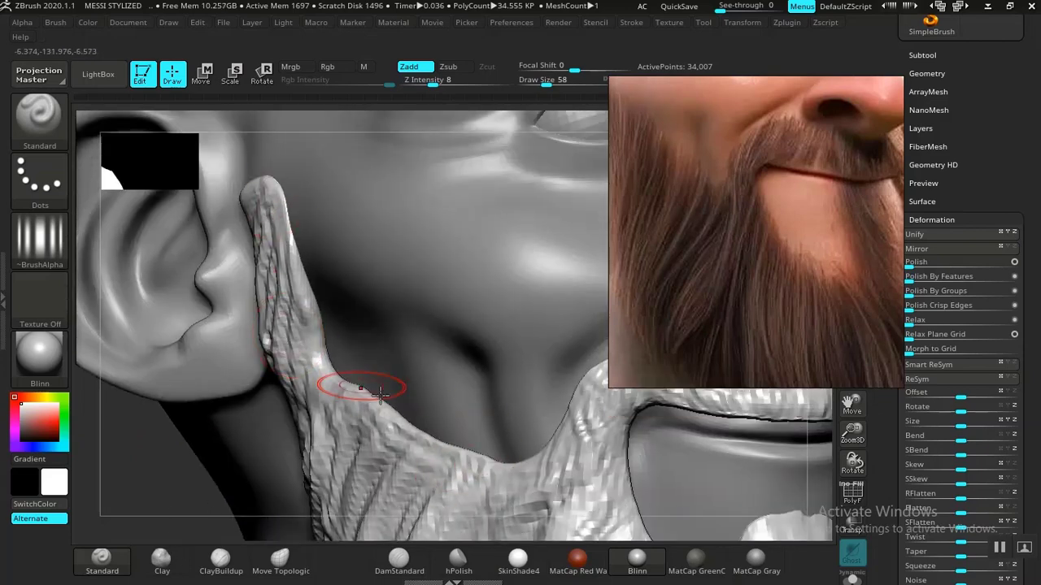
left_click_drag(555, 465, 586, 400)
Examine the bearded head from several angles and compare its brow area with the reference's eyebrow and hair.
left_click_drag(106, 384, 97, 358, "alt")
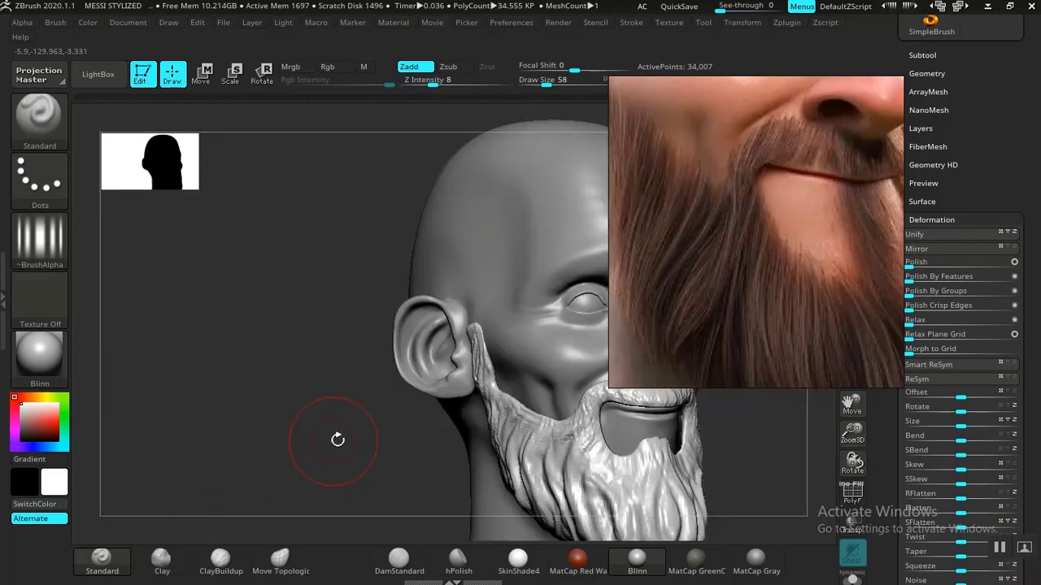
left_click_drag(336, 439, 142, 350, "alt")
left_click_drag(547, 422, 535, 410)
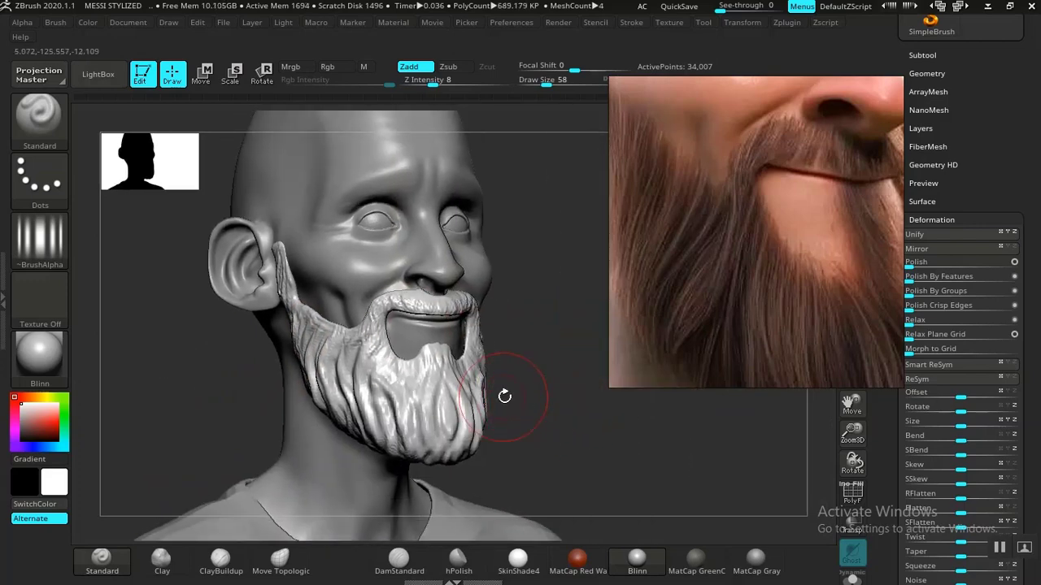
left_click_drag(527, 322, 598, 382, "alt")
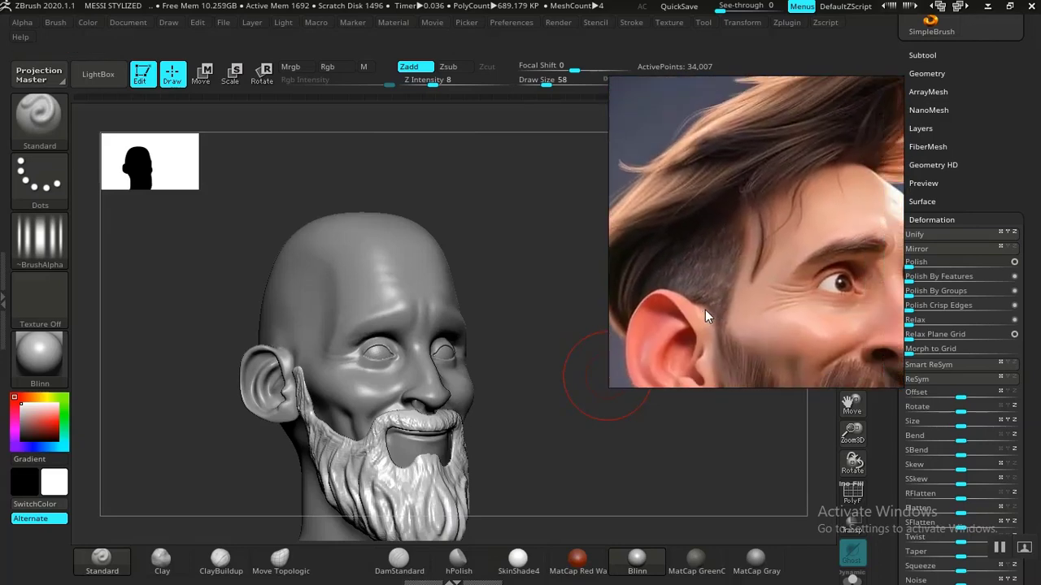
left_click_drag(499, 348, 520, 374)
left_click_drag(518, 321, 586, 446, "alt")
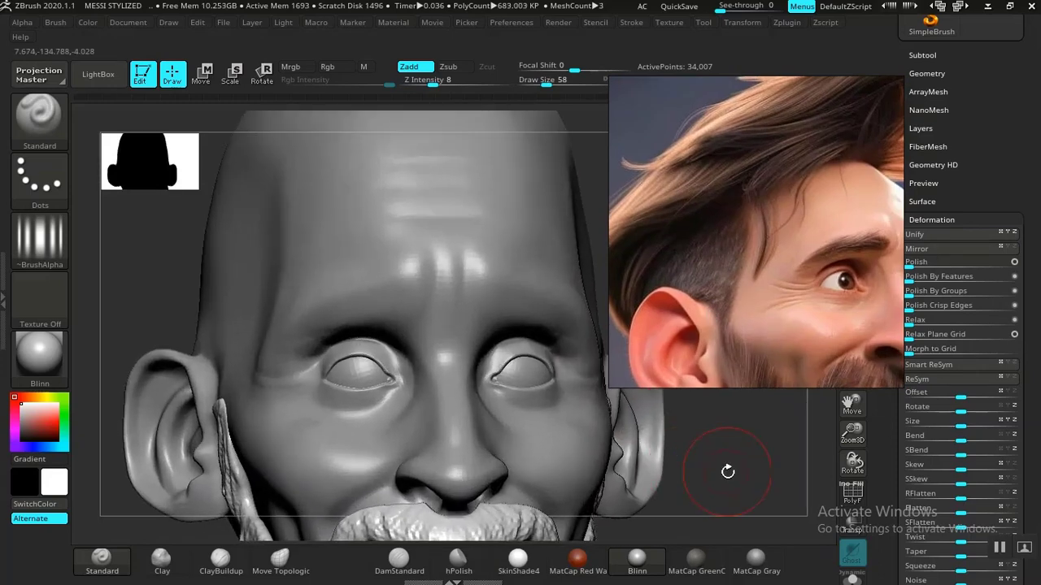
left_click_drag(727, 472, 653, 527, "alt")
left_click_drag(555, 302, 530, 333, "alt")
left_click_drag(504, 367, 525, 336)
Make the main head subtool active and set the masking brush to MaskPen with the FreeHand stroke.
left_click(409, 313, "alt")
mouse_move(721, 482)
left_mouse_down("alt")
mouse_move(715, 469)
mouse_move(719, 489)
left_mouse_up("alt")
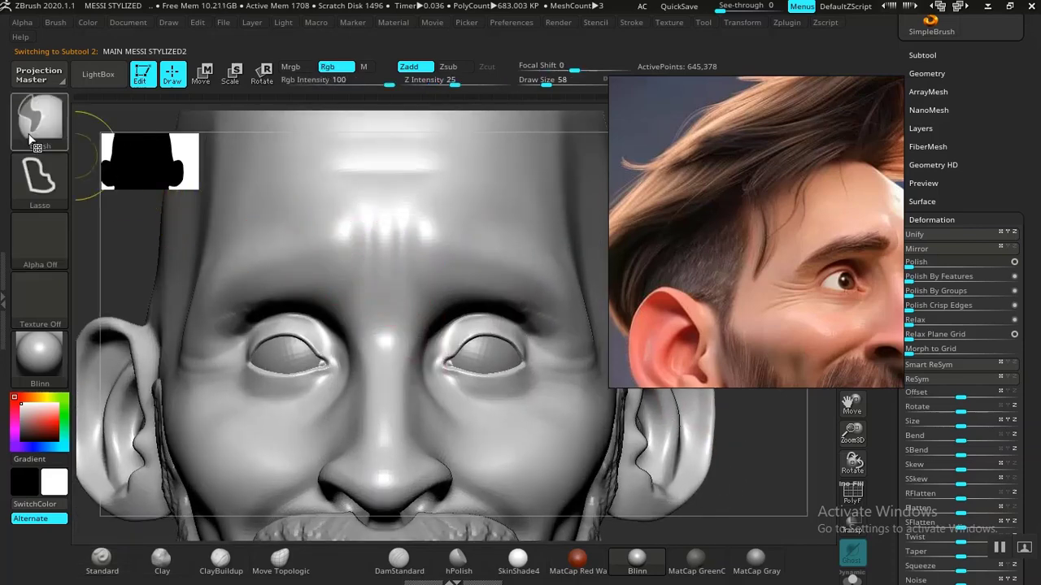
left_click(39, 118, "ctrl")
left_click(345, 204, "ctrl")
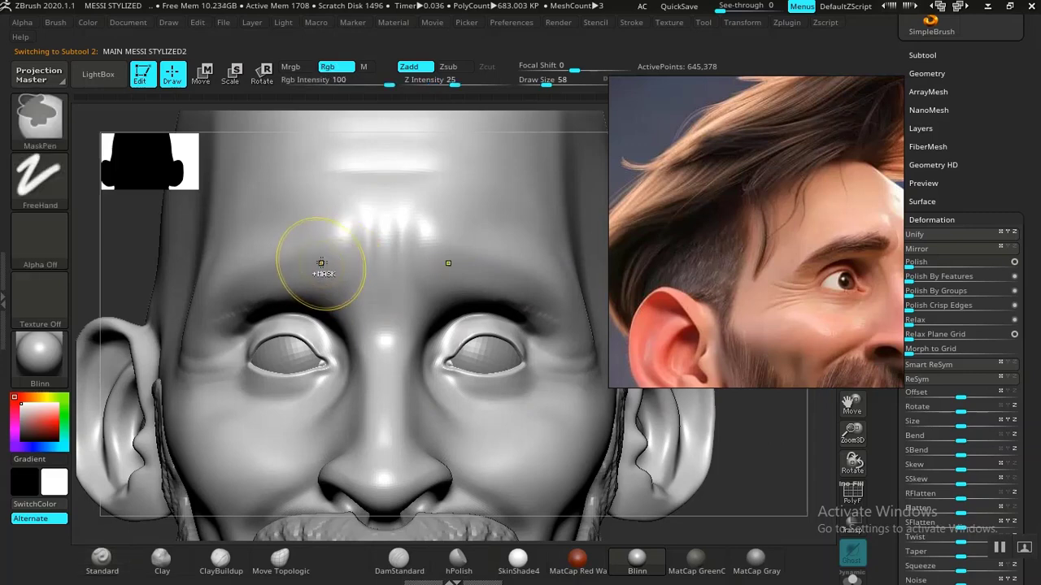
Mask both eyebrows symmetrically along the brow ridge with MaskPen, and reduce the Draw Size to 30.
mouse_move(321, 254)
left_mouse_down("ctrl")
mouse_move(334, 261)
mouse_move(276, 265)
mouse_move(230, 287)
left_mouse_up("ctrl")
left_click_drag(216, 299, 221, 299, "ctrl")
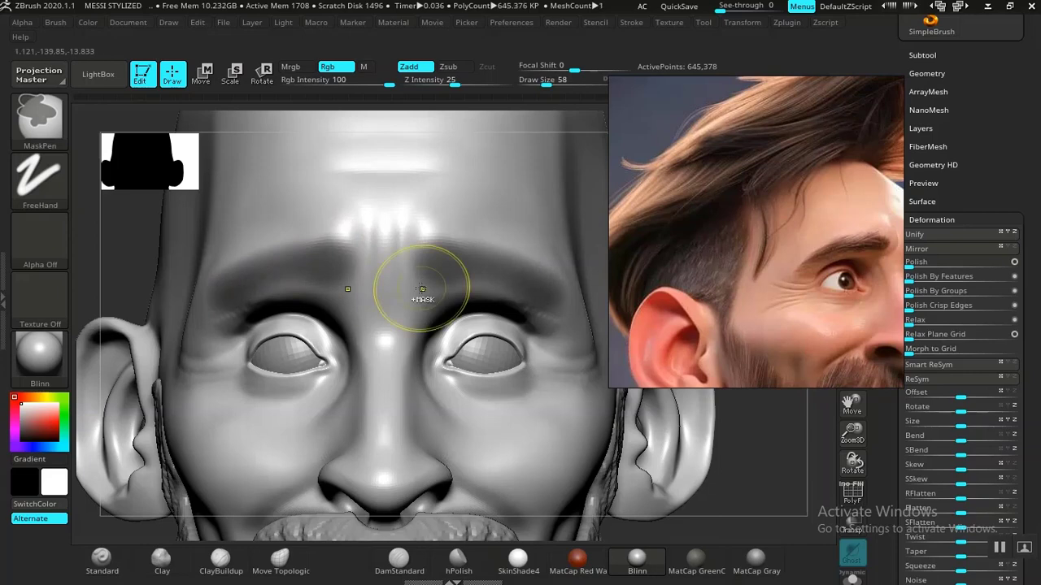
left_click(312, 261, "ctrl")
key("bracketleft")
key("bracketleft")
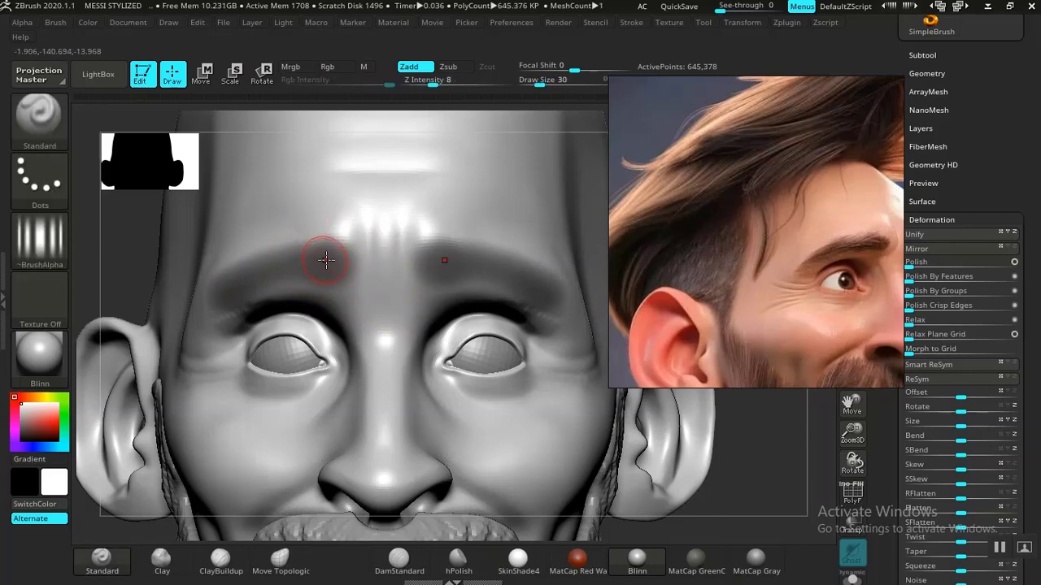
Refine the edges of the eyebrow mask toward the temples so the outer ends taper like the reference.
mouse_move(781, 429)
left_mouse_down()
mouse_move(658, 416)
mouse_move(580, 365)
mouse_move(606, 387)
left_mouse_up()
left_click_drag(588, 293, 548, 285)
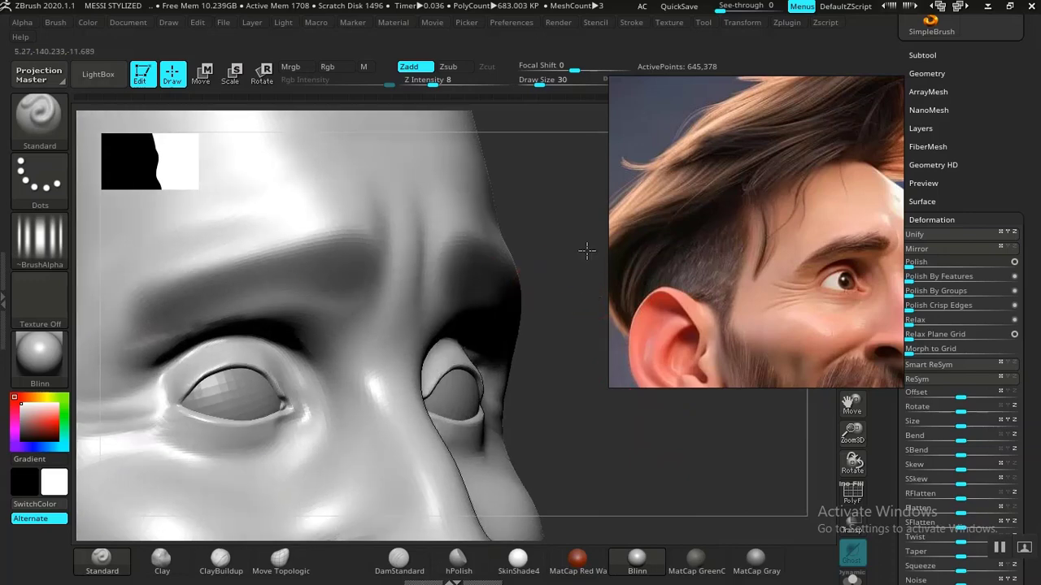
left_click_drag(586, 249, 682, 202, "alt")
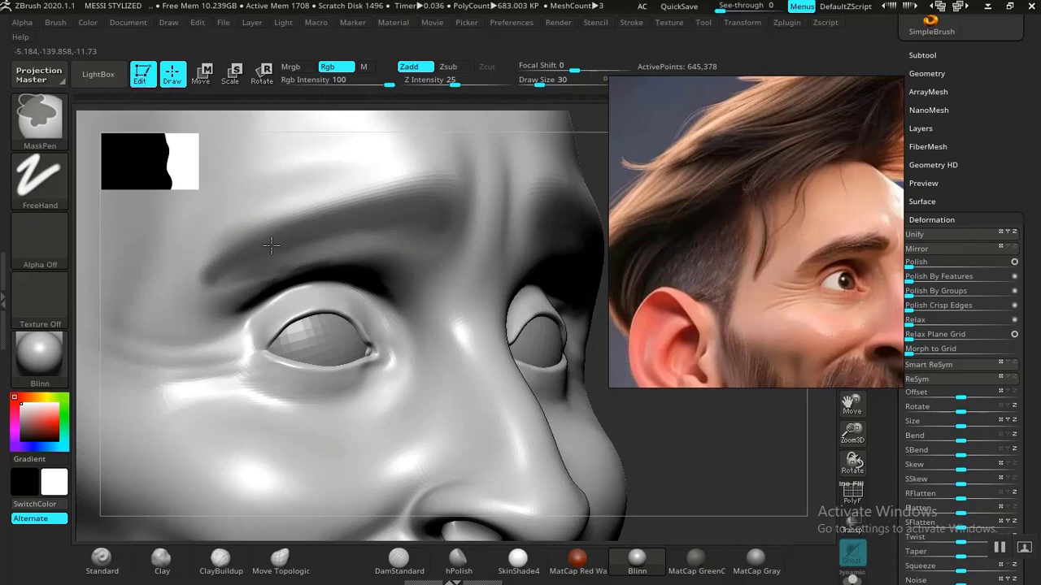
mouse_move(657, 448)
left_mouse_down()
mouse_move(699, 441)
mouse_move(291, 370)
left_mouse_up()
left_click_drag(115, 262, 122, 191, "alt")
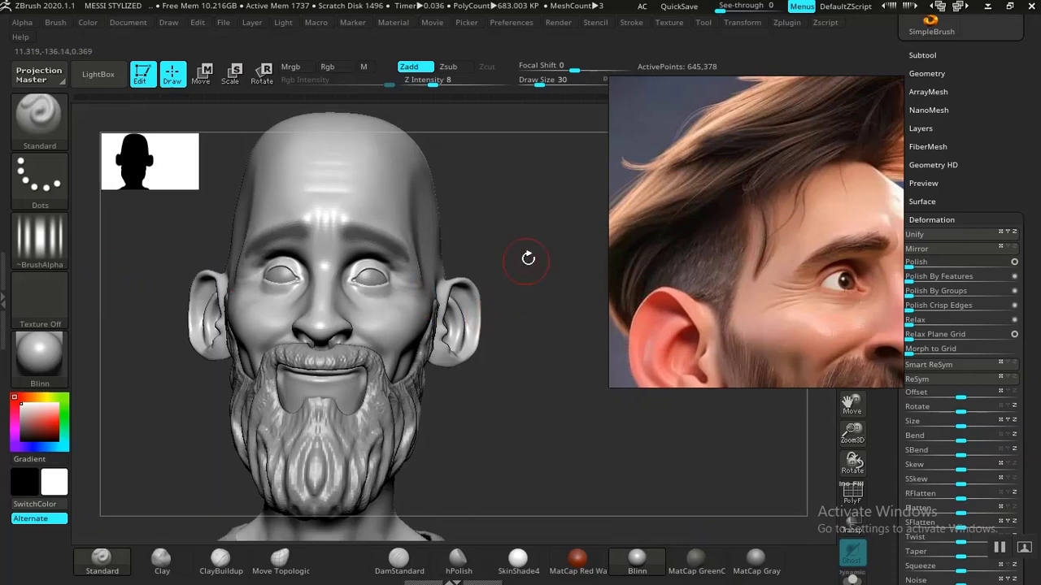
mouse_move(528, 257)
left_mouse_down()
mouse_move(504, 251)
mouse_move(569, 244)
mouse_move(446, 307)
left_mouse_up()
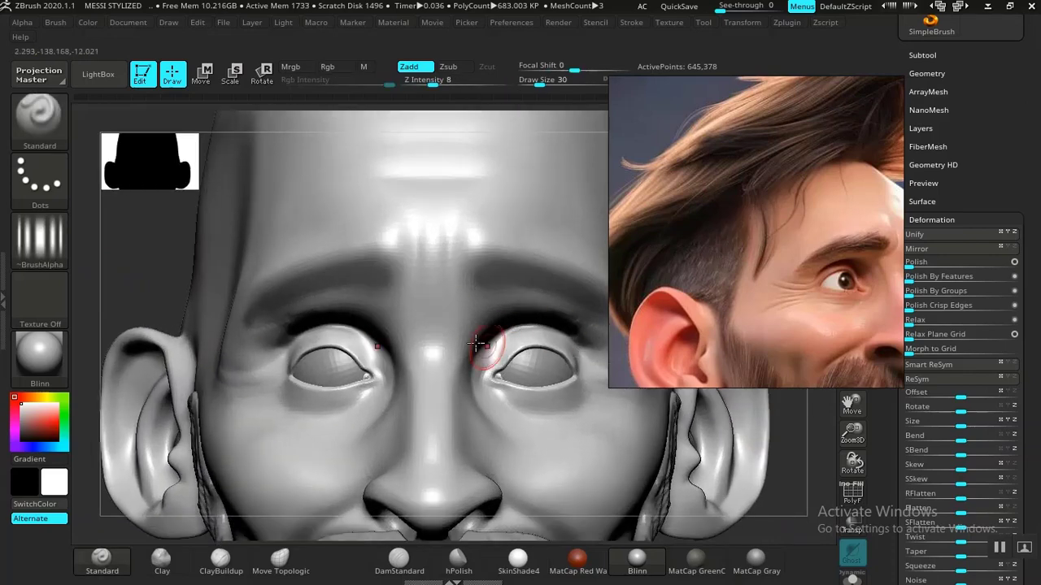
Trim the eyebrow mask's lower edge and tidy its inner ends, reducing the Draw Size to 18.
key("ctrl")
mouse_move(365, 221)
left_mouse_down()
mouse_move(389, 276)
mouse_move(382, 287)
left_mouse_up()
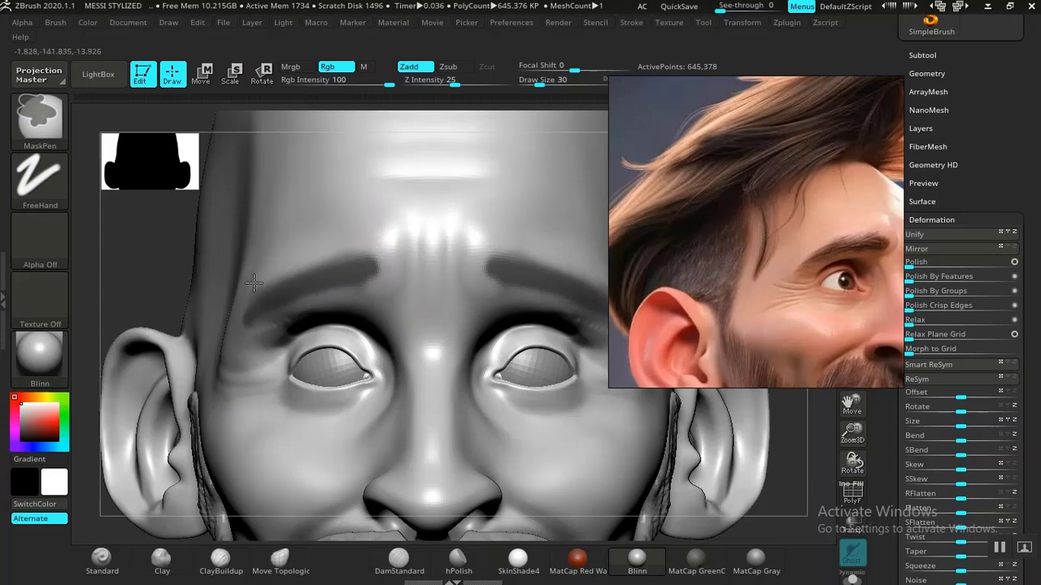
key("ctrl")
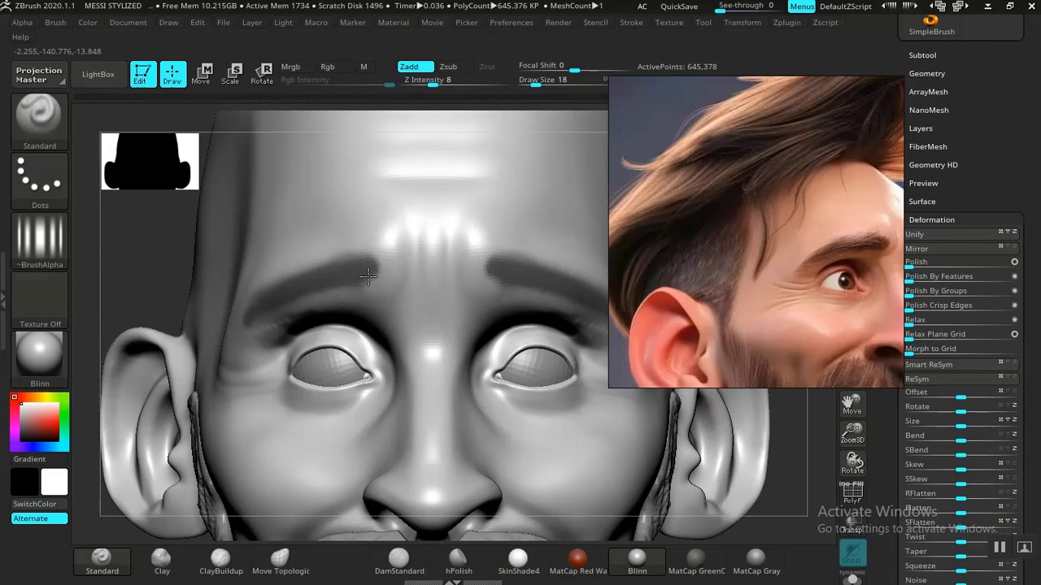
key("ctrl")
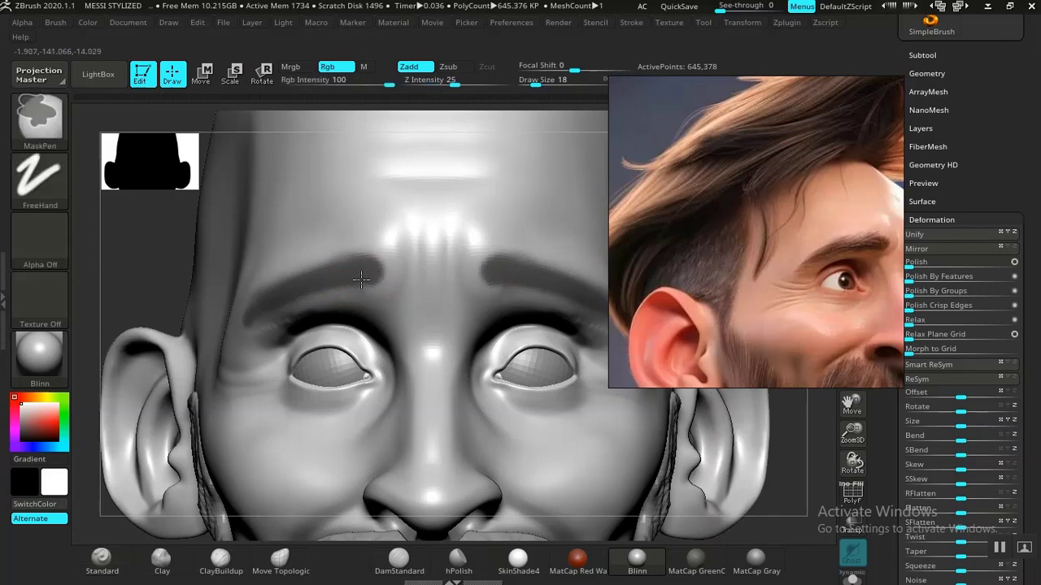
key("f")
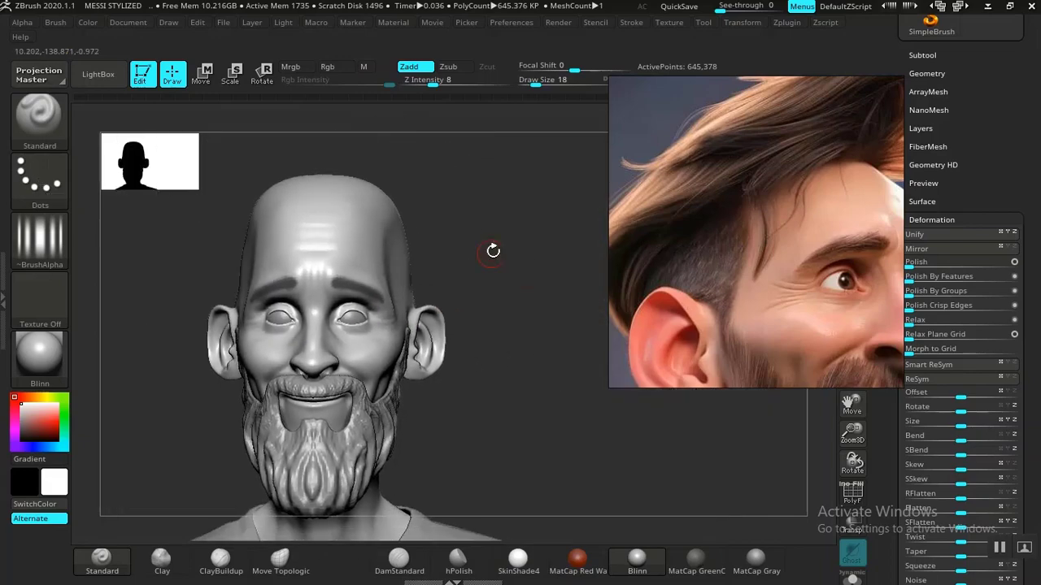
mouse_move(492, 251)
left_mouse_down("alt")
mouse_move(514, 295)
mouse_move(562, 231)
mouse_move(529, 235)
mouse_move(553, 319)
mouse_move(336, 256)
left_mouse_up("alt")
key("ctrl")
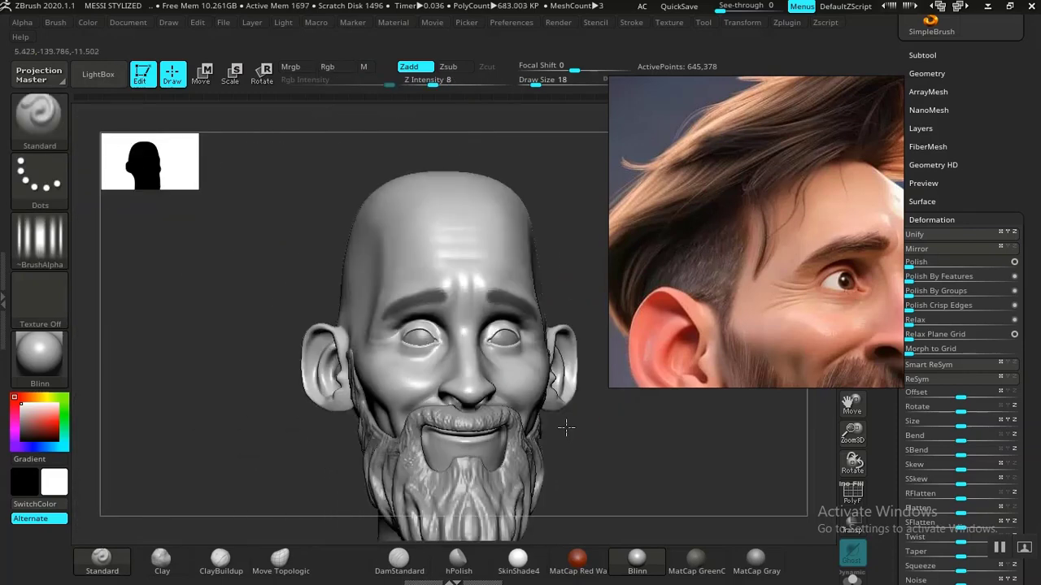
Lower the head's subdivision level and preview a mask extraction at thickness 0.00912 from several angles.
left_click_drag(567, 427, 765, 370)
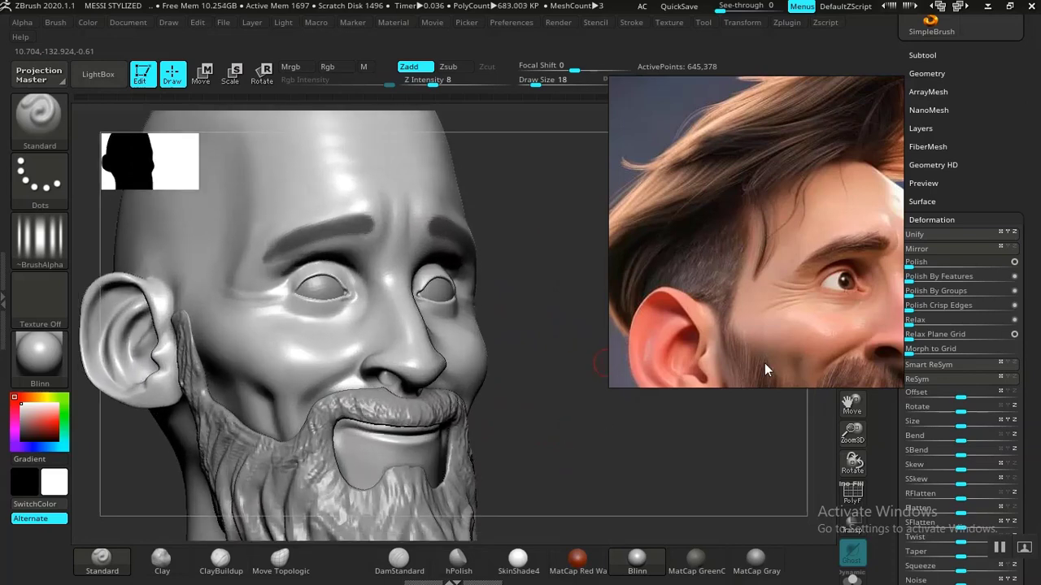
left_click_drag(835, 168, 754, 165)
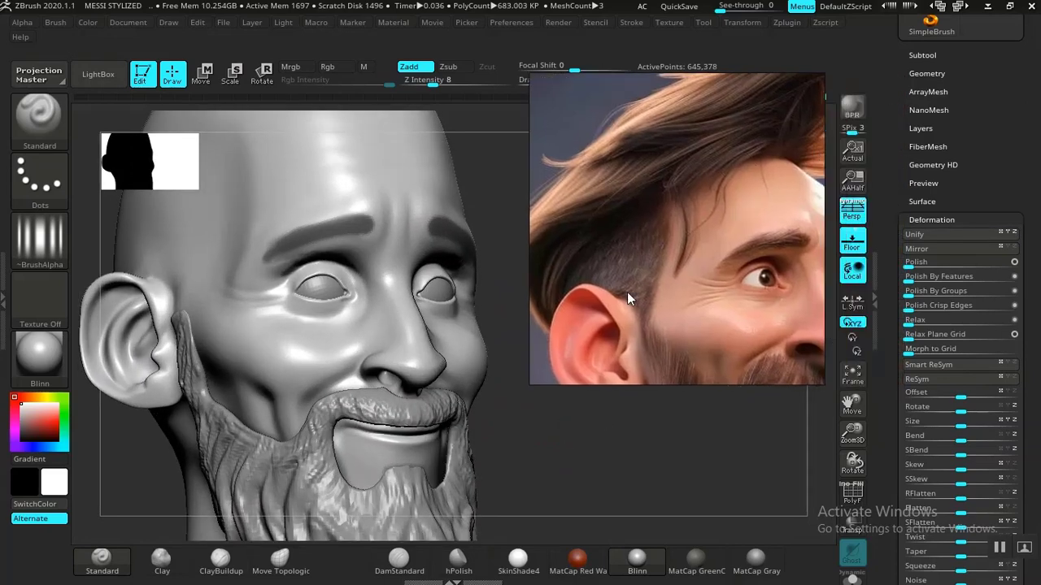
left_click_drag(567, 448, 552, 437, "shift")
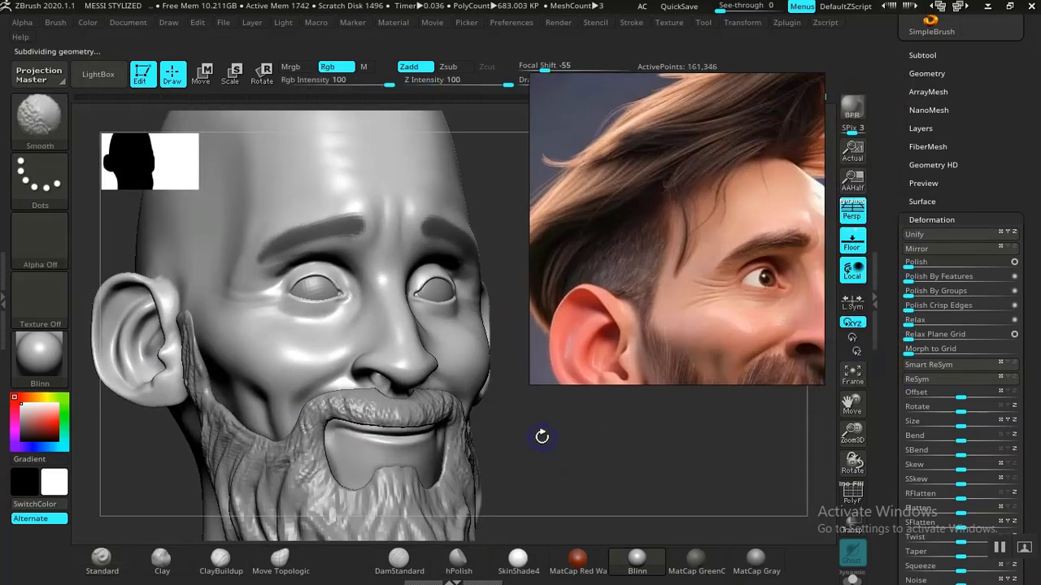
left_click(929, 57)
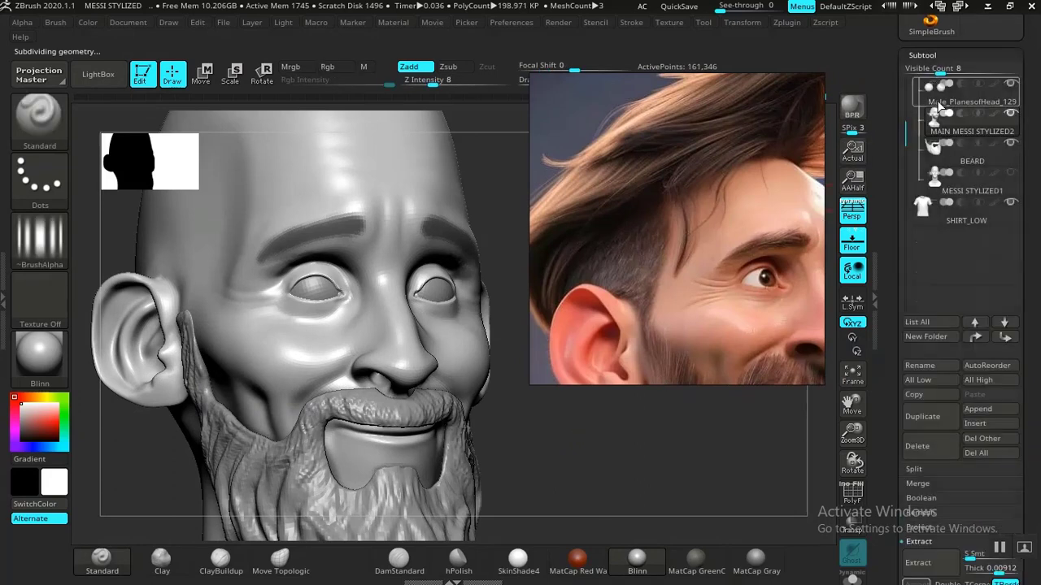
left_click_drag(887, 393, 887, 300)
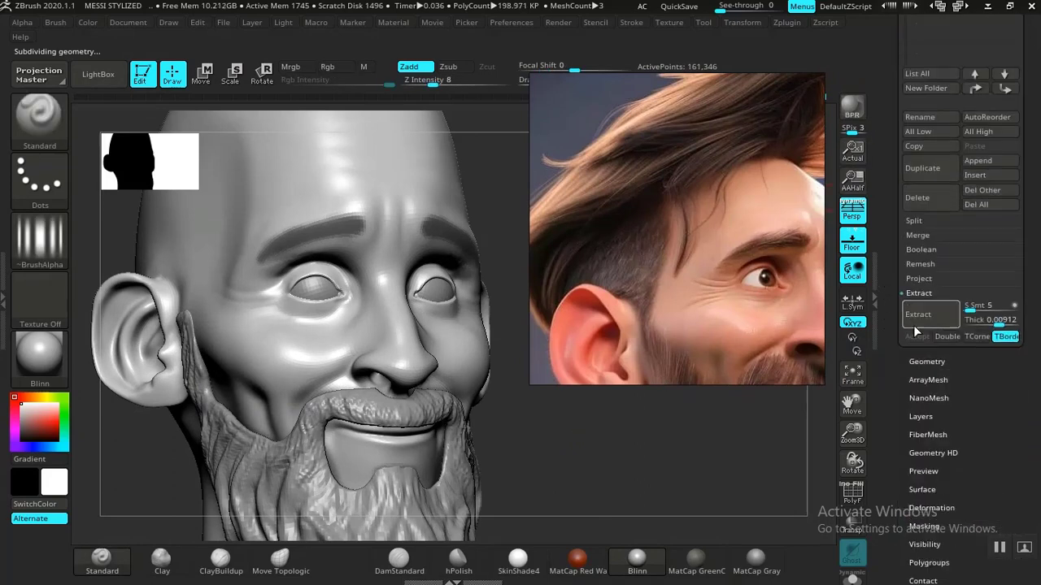
left_click(916, 324)
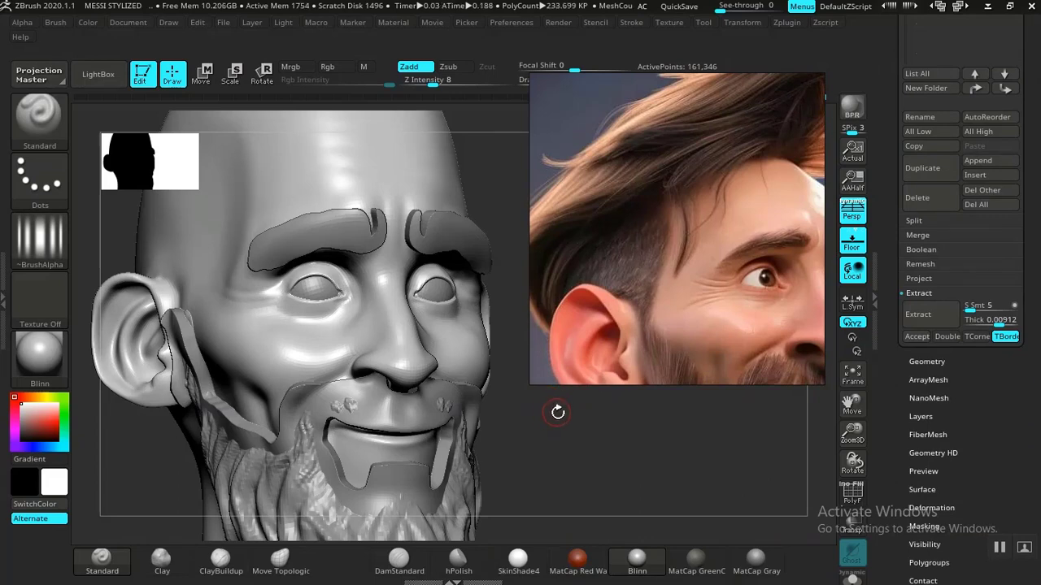
mouse_move(594, 459)
left_mouse_down()
mouse_move(575, 436)
mouse_move(642, 513)
mouse_move(641, 484)
left_mouse_up()
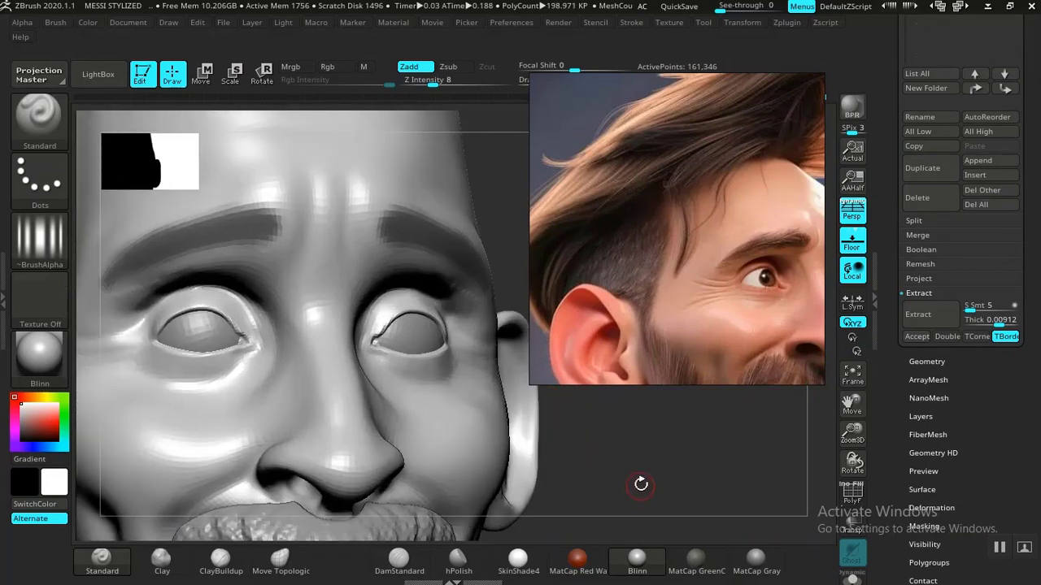
left_click(929, 318)
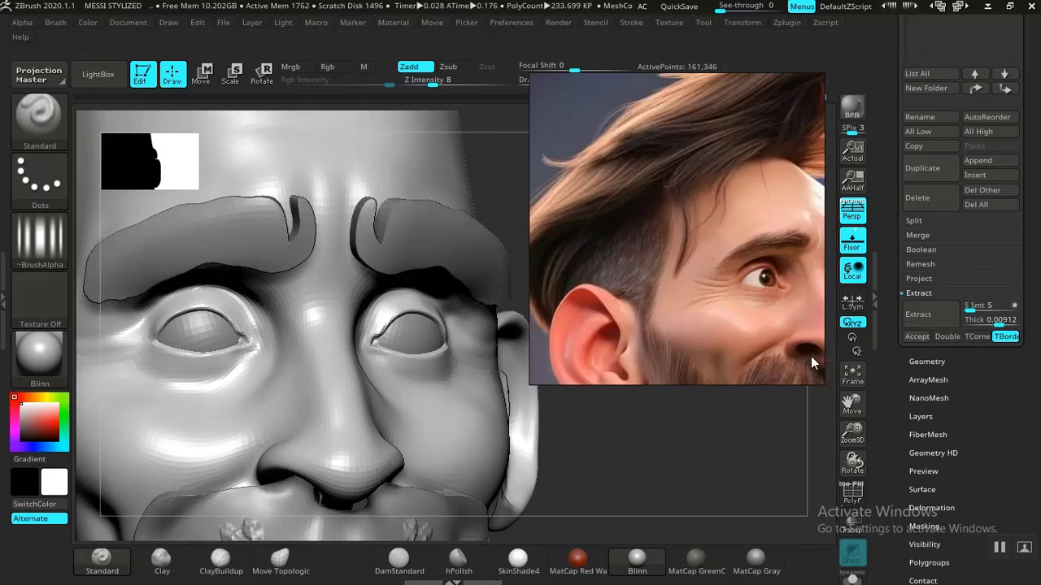
left_click_drag(686, 475, 628, 414)
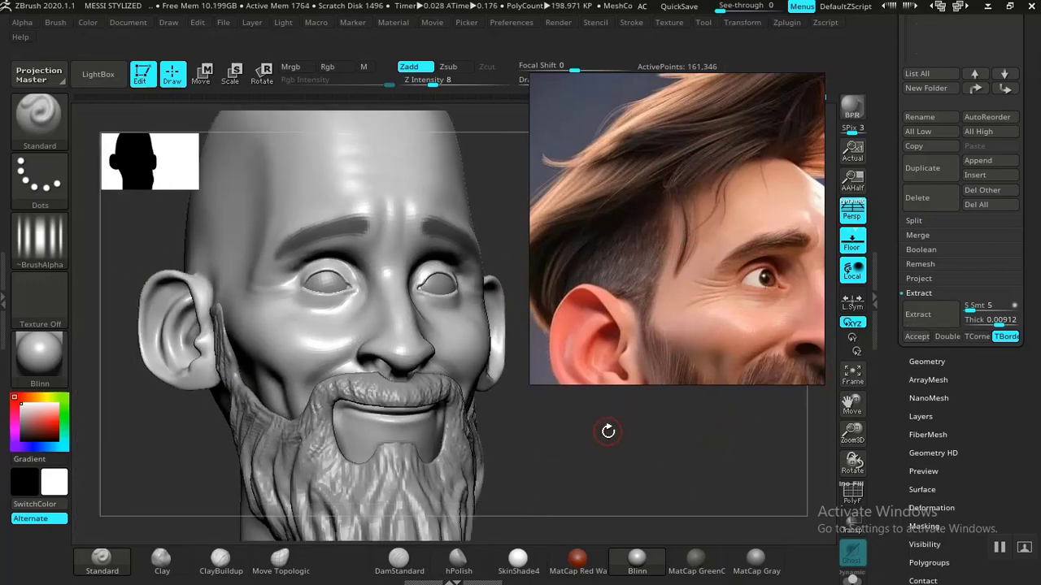
Isolate the head, clear the leftover beard mask from the jaw and mouth while keeping the eyebrow mask, and show all subtools again.
left_click(852, 578)
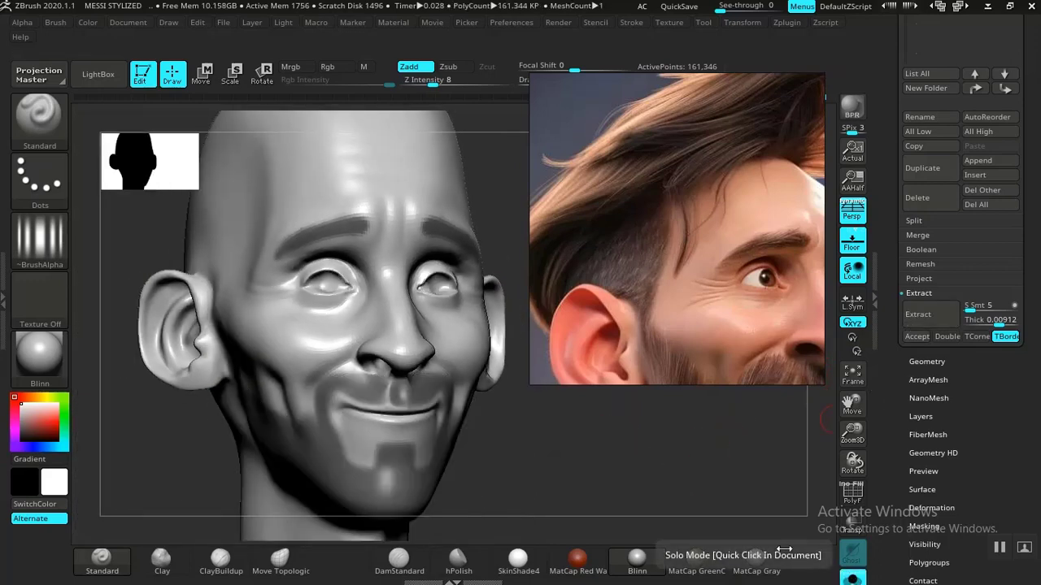
left_click_drag(604, 473, 532, 431)
key("ctrl")
left_click_drag(575, 458, 358, 518, "ctrl")
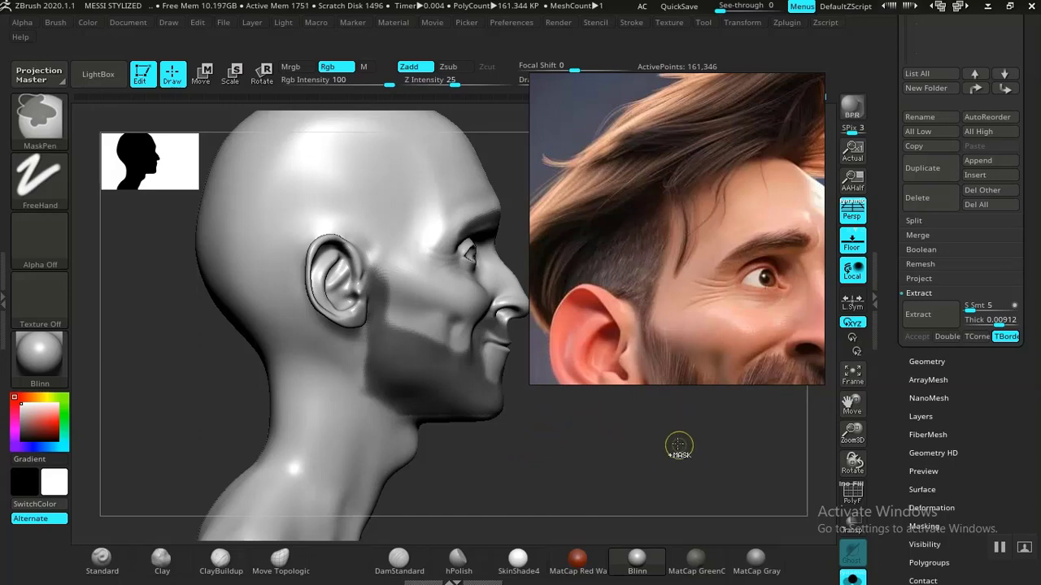
right_click_drag(649, 262, 883, 198)
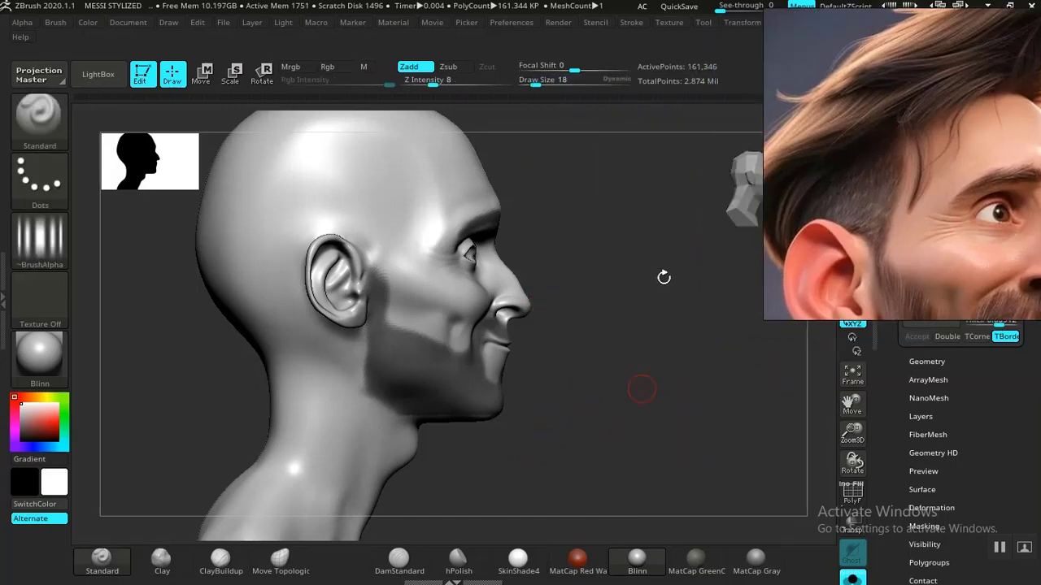
mouse_move(663, 278)
left_mouse_down()
mouse_move(635, 304)
mouse_move(626, 339)
left_mouse_up()
mouse_move(663, 299)
left_mouse_down("ctrl")
mouse_move(596, 351)
mouse_move(365, 480)
mouse_move(325, 483)
mouse_move(313, 446)
mouse_move(282, 503)
left_mouse_up("ctrl")
mouse_move(622, 383)
left_mouse_down()
mouse_move(595, 355)
mouse_move(636, 428)
mouse_move(639, 463)
left_mouse_up()
left_click_drag(779, 451, 811, 451)
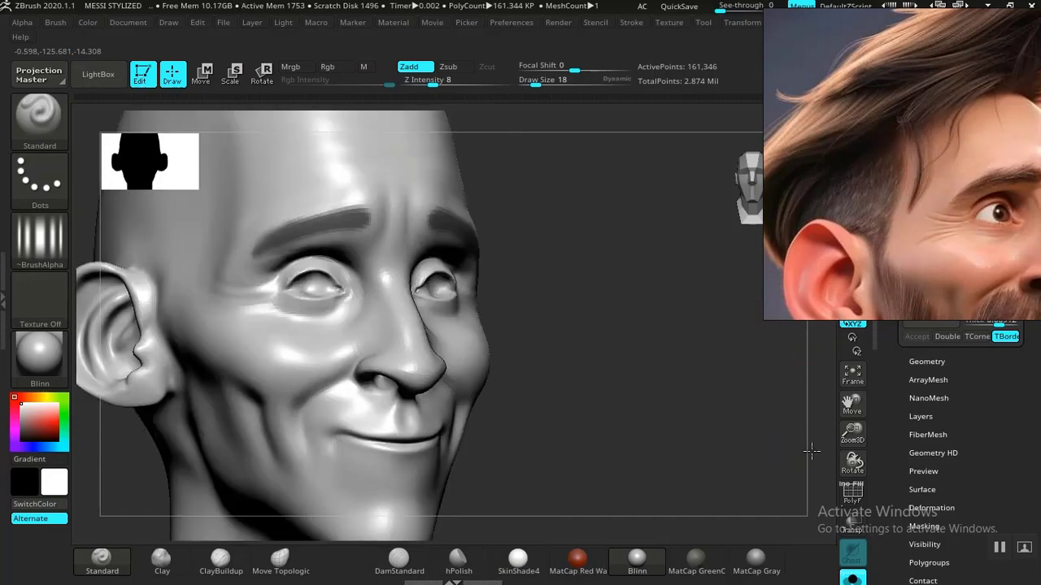
left_click(853, 576)
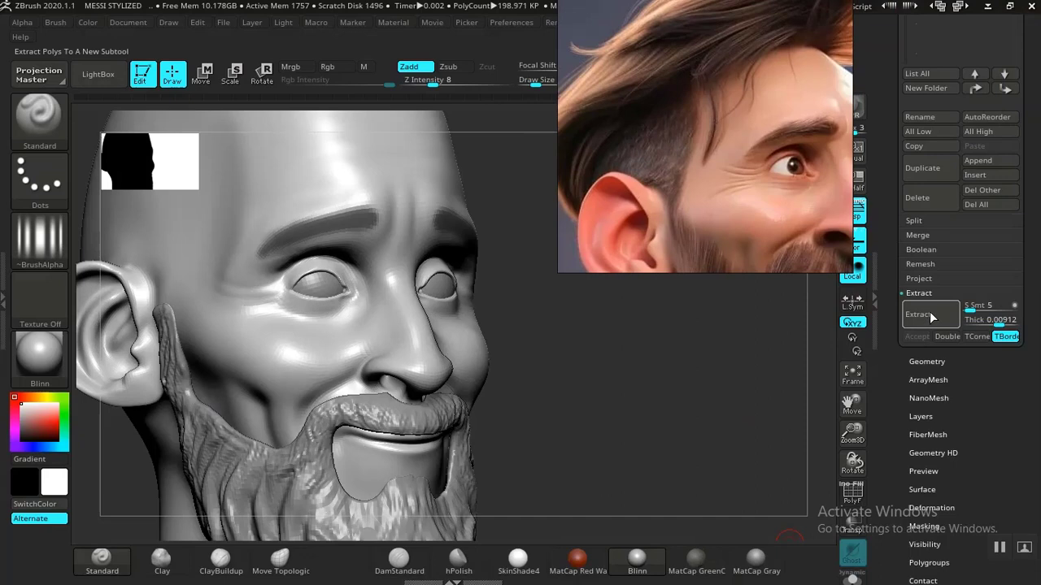
Set the Extract thickness to 0.00312 and preview the eyebrow extraction from different angles.
left_click(930, 315)
left_click_drag(657, 386, 671, 492)
left_click_drag(999, 323, 997, 323)
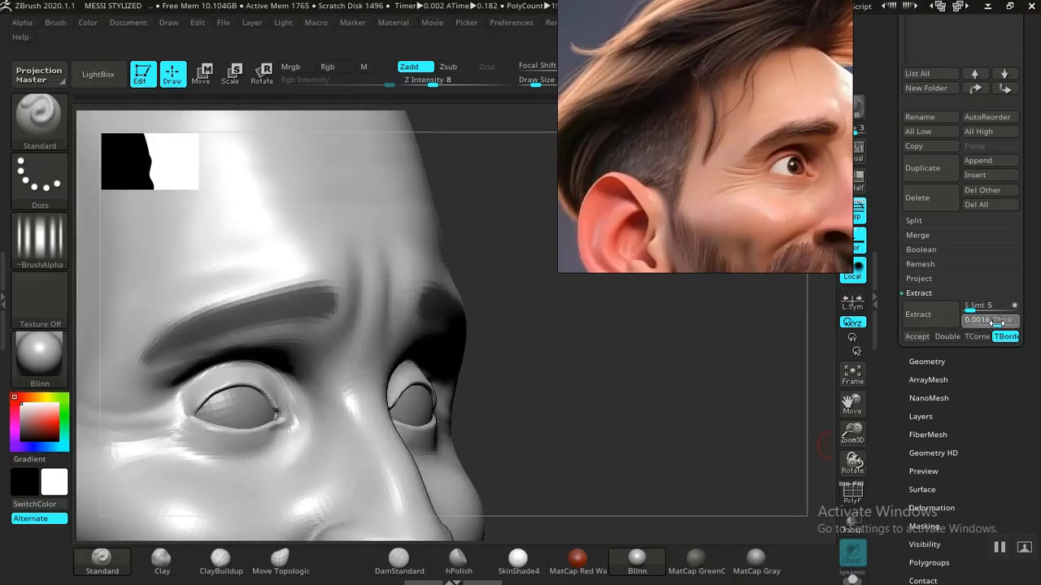
left_click(925, 314)
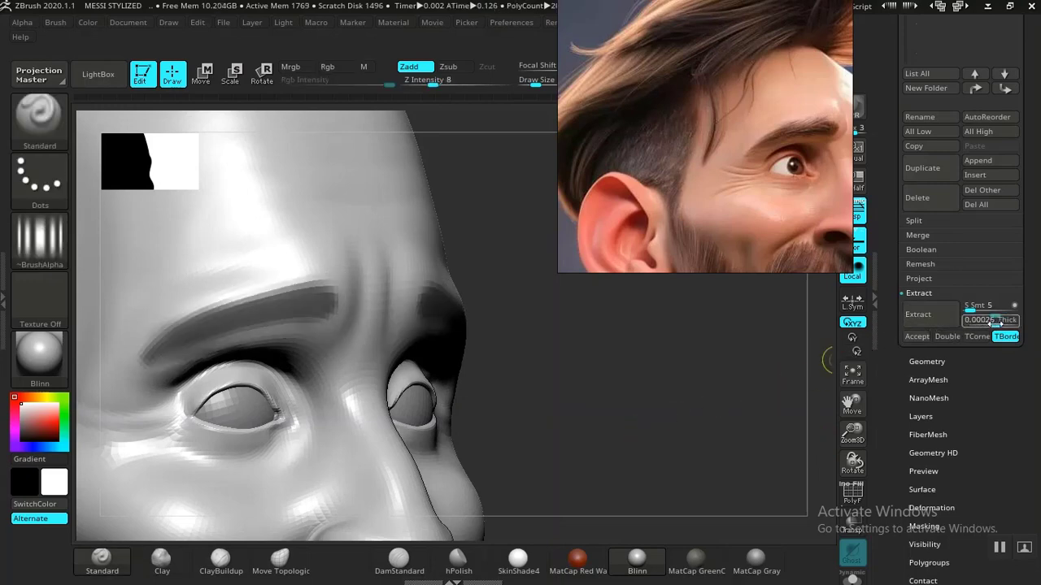
left_click_drag(979, 320, 979, 320)
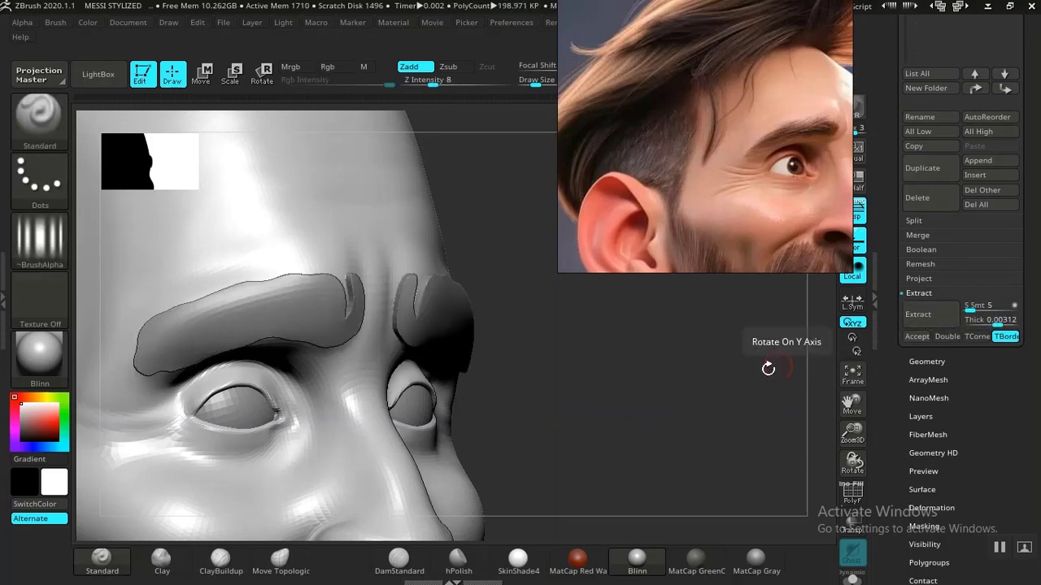
left_click_drag(629, 434, 640, 458)
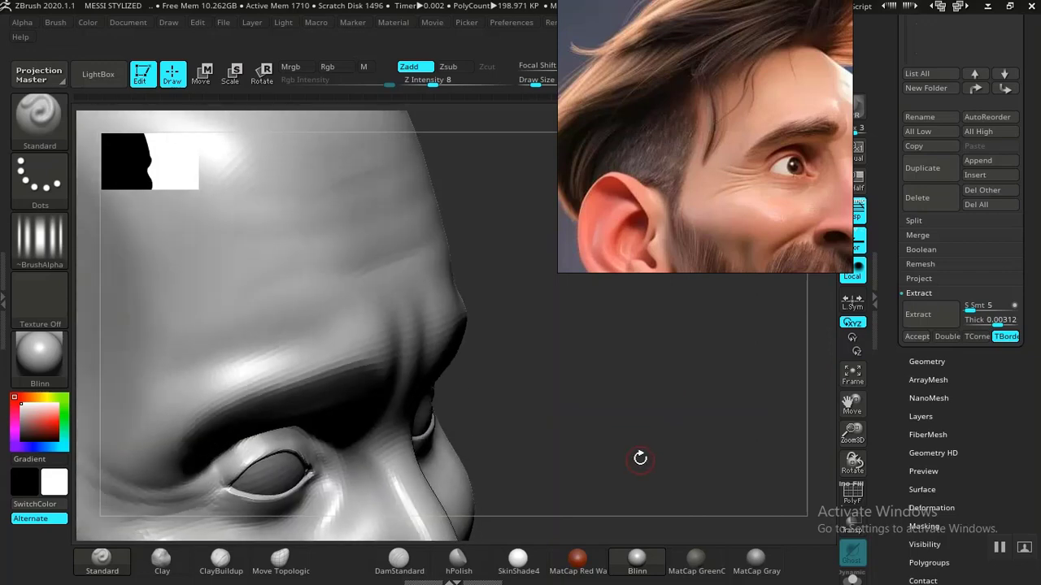
left_click(926, 318)
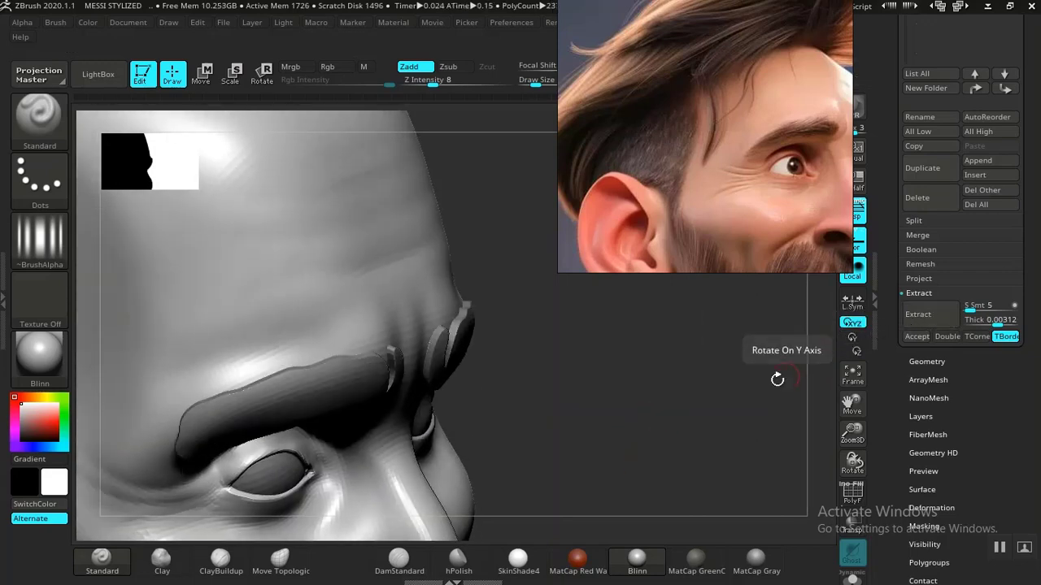
left_click_drag(778, 379, 677, 373)
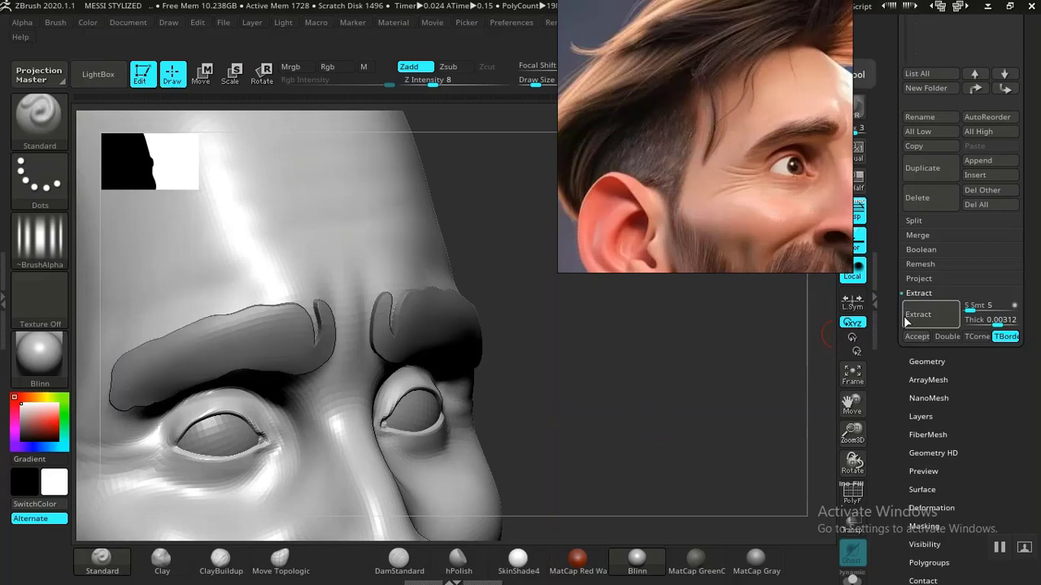
left_click(912, 335)
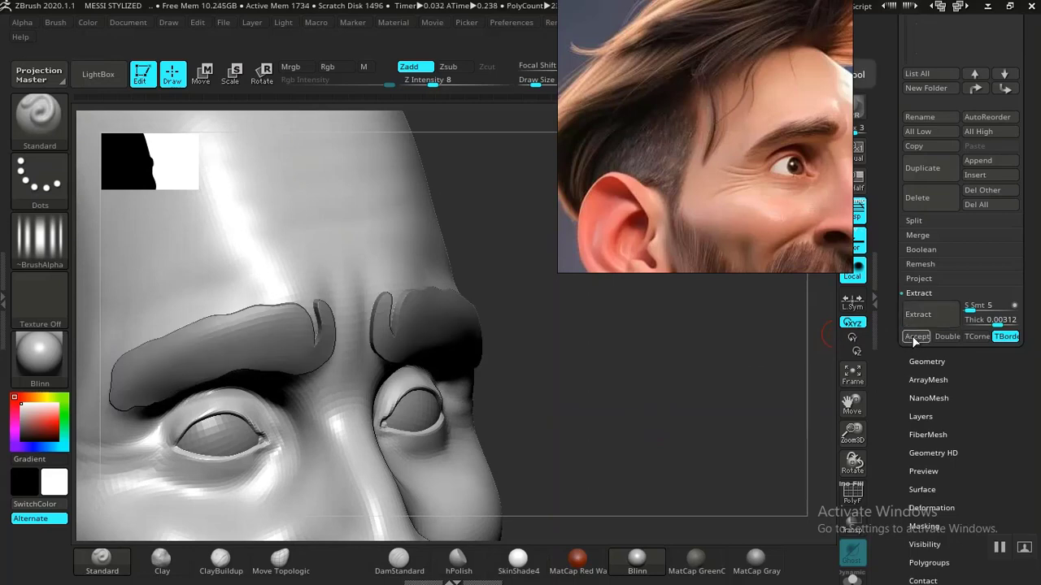
Clear the mask at the inner ends of both eyebrows to leave clean straight edges, and preview the extraction again.
left_click_drag(683, 417, 651, 403)
key("ctrl")
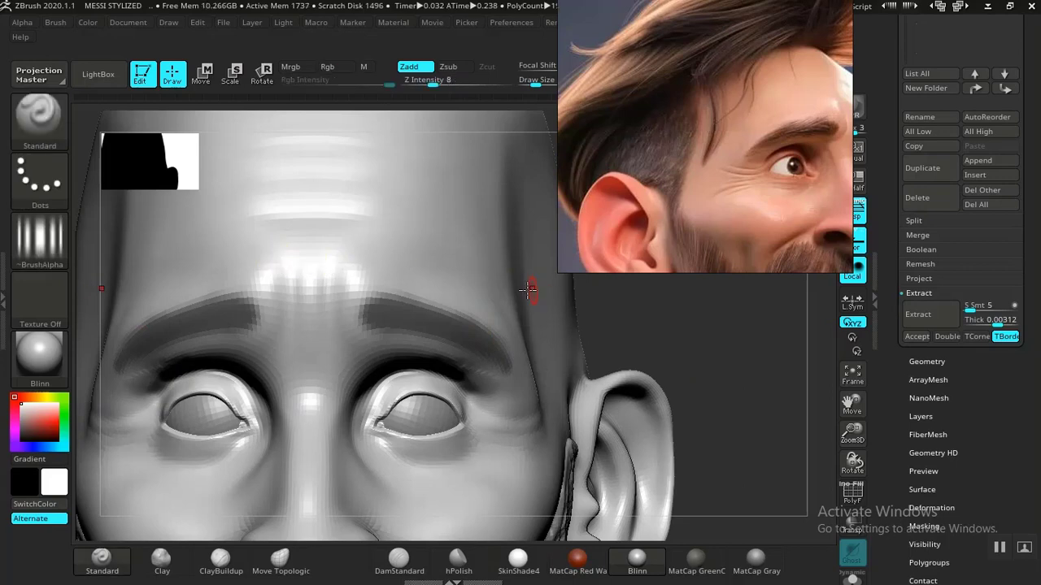
mouse_move(668, 309)
left_mouse_down("ctrl")
mouse_move(771, 412)
mouse_move(573, 358)
mouse_move(351, 325)
mouse_move(354, 375)
mouse_move(369, 397)
left_mouse_up("ctrl")
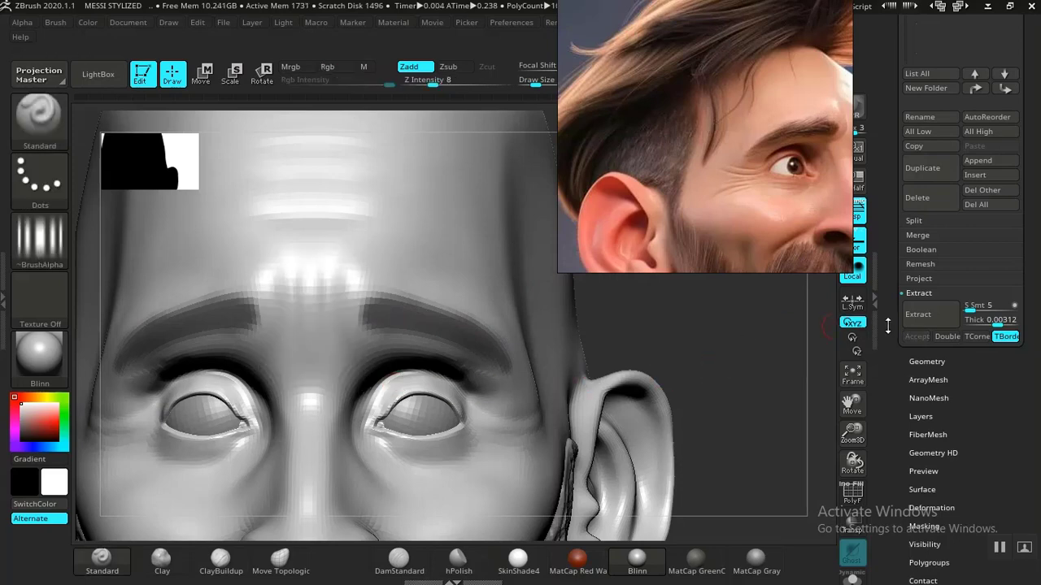
left_click(918, 314)
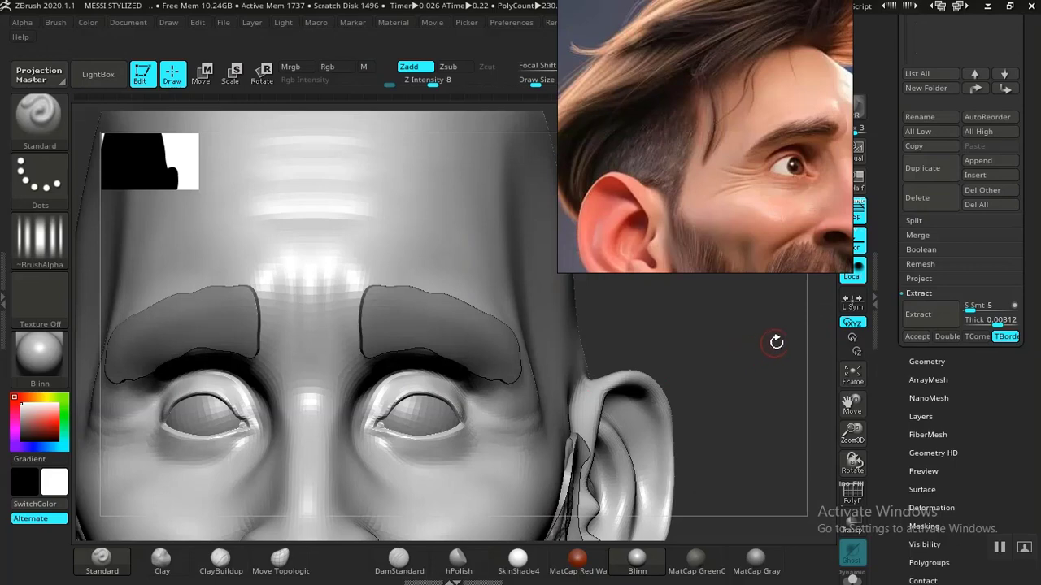
Accept the eyebrow extraction as a new subtool and smooth the outer end and edges of the eyebrow mesh.
left_click(916, 337)
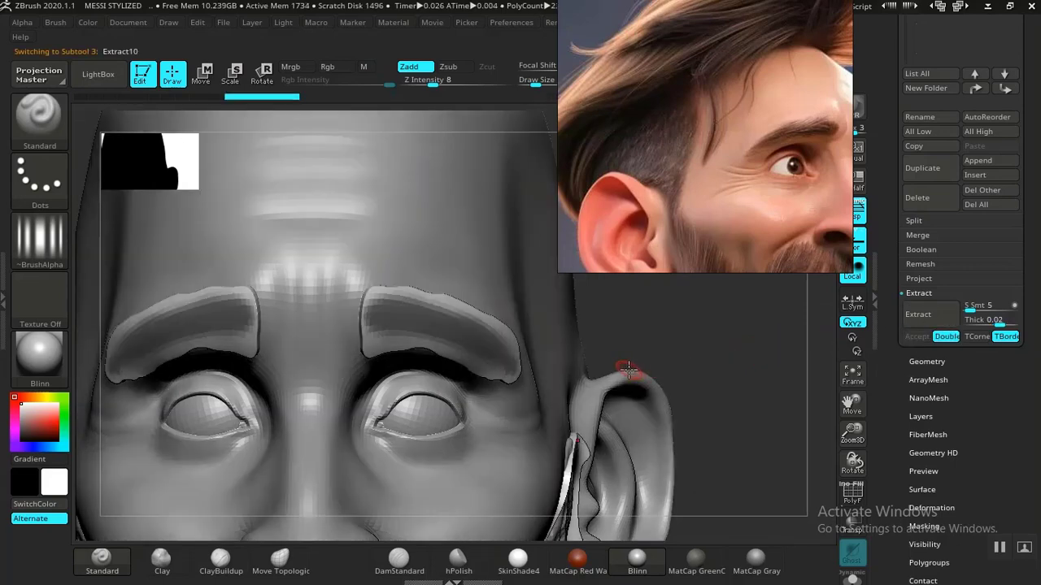
mouse_move(598, 344)
left_mouse_down()
mouse_move(674, 340)
mouse_move(583, 372)
mouse_move(669, 388)
mouse_move(631, 392)
mouse_move(674, 395)
mouse_move(632, 372)
mouse_move(521, 370)
left_mouse_up()
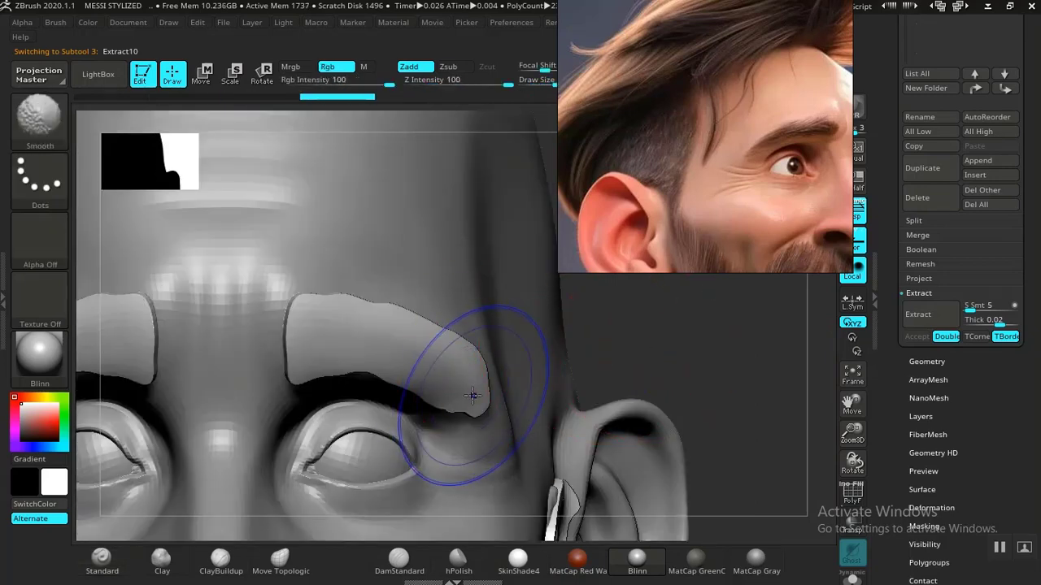
mouse_move(472, 395)
left_mouse_down("shift")
mouse_move(289, 377)
mouse_move(330, 344)
mouse_move(309, 312)
mouse_move(381, 302)
left_mouse_up("shift")
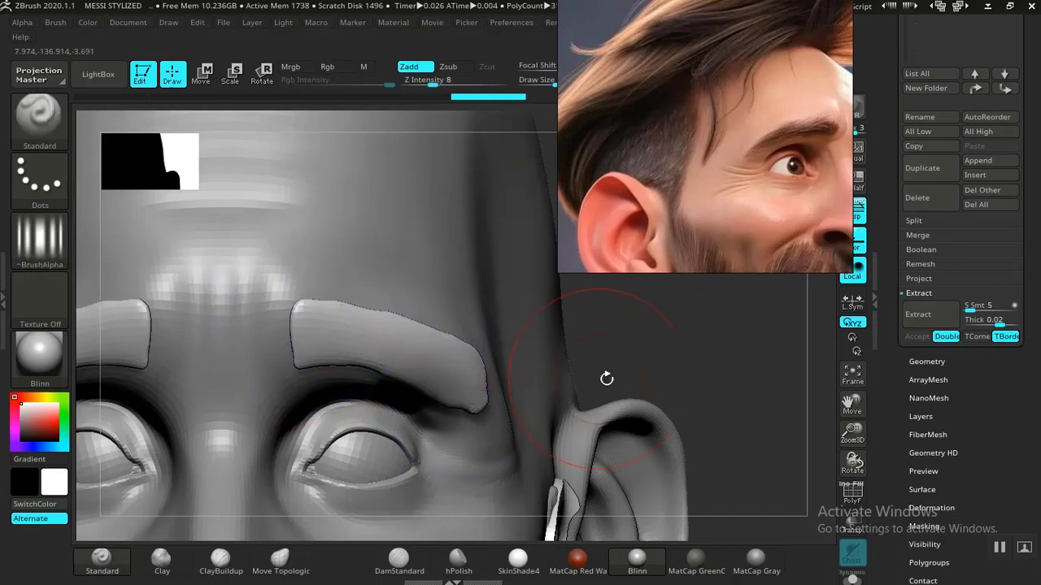
key("f")
mouse_move(476, 291)
left_mouse_down()
mouse_move(565, 363)
mouse_move(595, 470)
left_mouse_up()
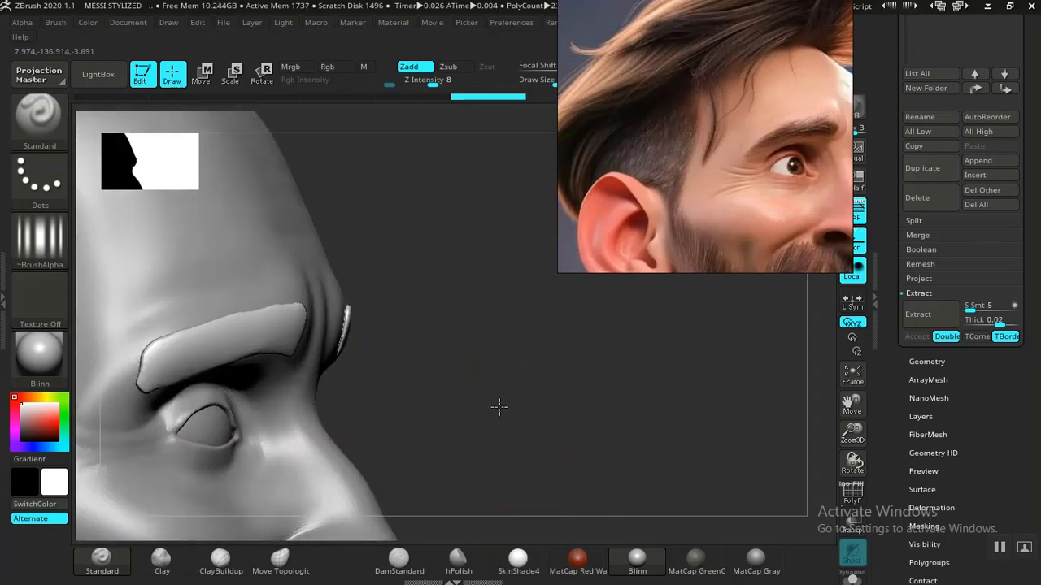
left_click_drag(497, 407, 410, 386)
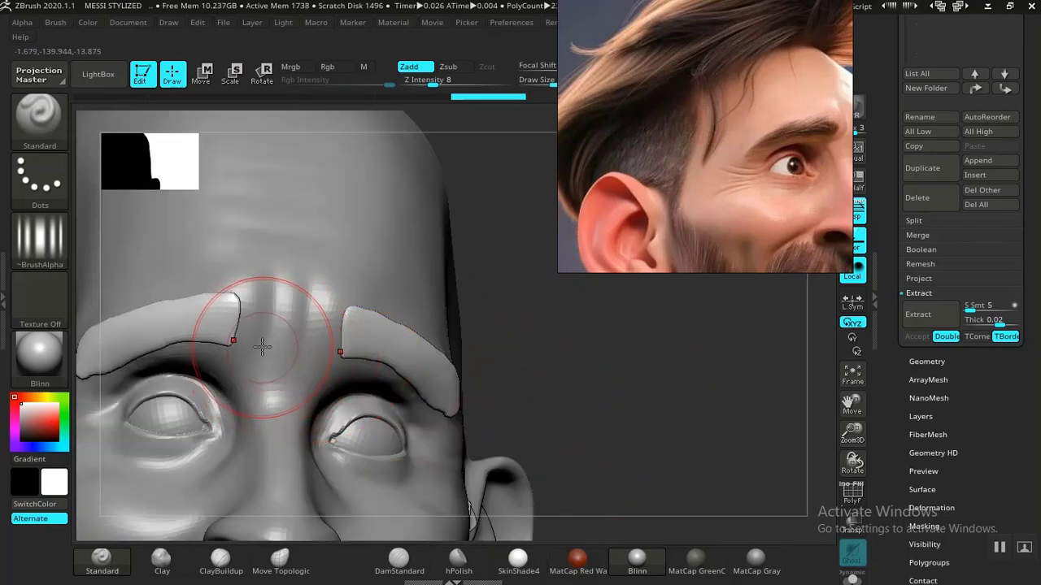
Smooth the lower inner corners of the eyebrows and thin their outer tails to a point.
left_click_drag(604, 377, 472, 366)
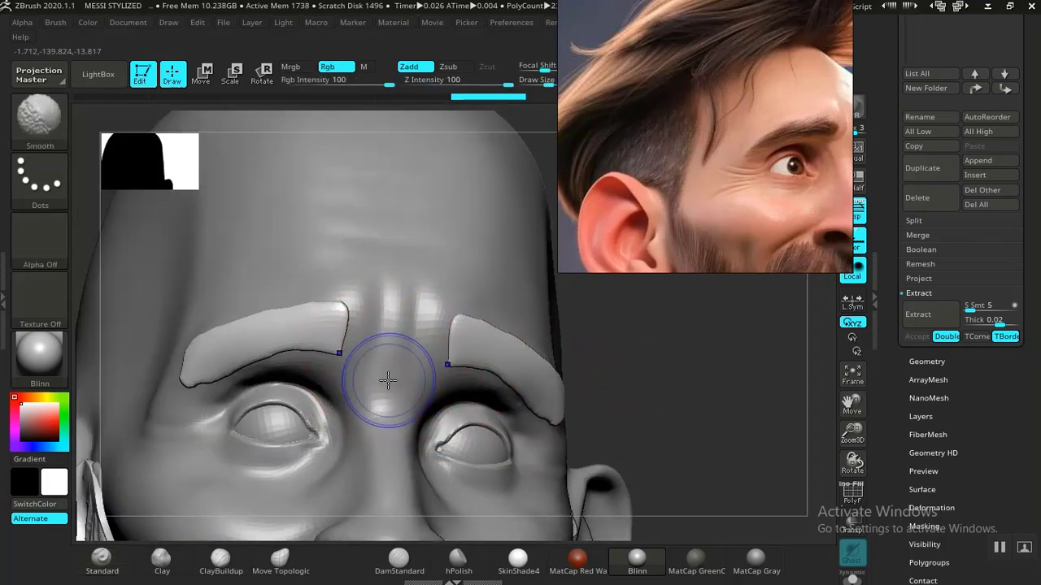
left_click_drag(363, 366, 183, 379, "shift")
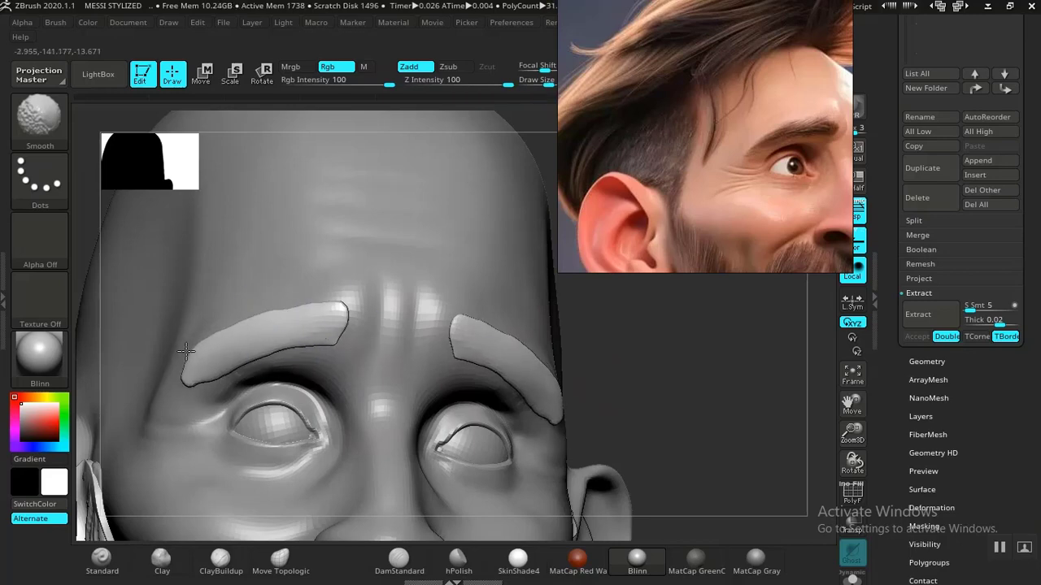
mouse_move(187, 355)
left_mouse_down("shift")
mouse_move(216, 330)
mouse_move(250, 370)
left_mouse_up("shift")
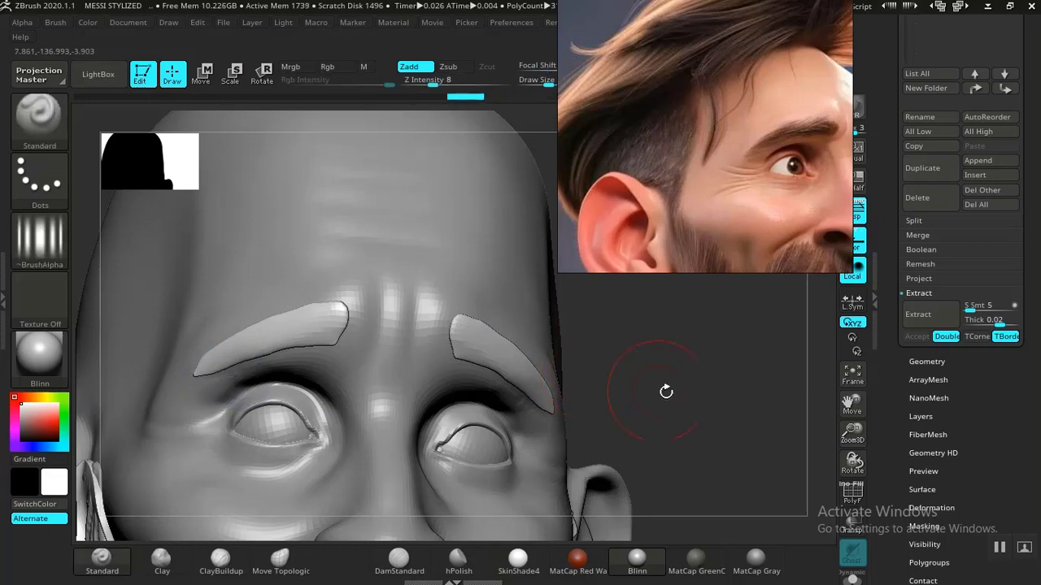
Reshape the eyebrows with the Move Topological brush, adjusting the inner ends and arch and pulling the outer tails slightly outward.
left_click_drag(665, 390, 704, 397, "alt")
mouse_move(596, 322)
left_mouse_down("alt")
mouse_move(644, 402)
mouse_move(632, 411)
mouse_move(430, 349)
mouse_move(397, 380)
left_mouse_up("alt")
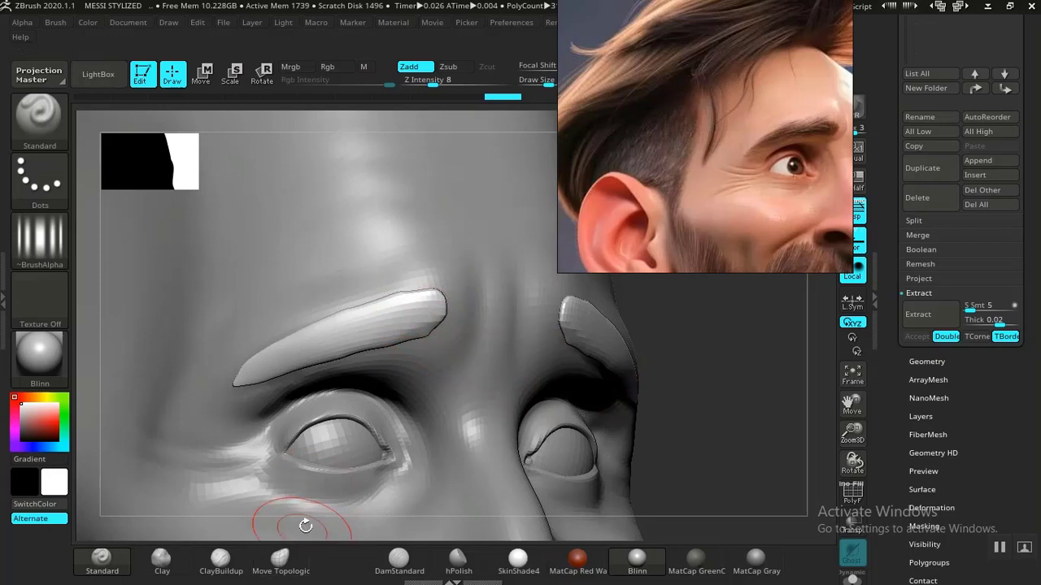
left_click(280, 558)
mouse_move(430, 302)
left_mouse_down()
mouse_move(437, 318)
mouse_move(430, 287)
left_mouse_up()
mouse_move(379, 311)
left_mouse_down()
mouse_move(380, 298)
mouse_move(444, 311)
left_mouse_up()
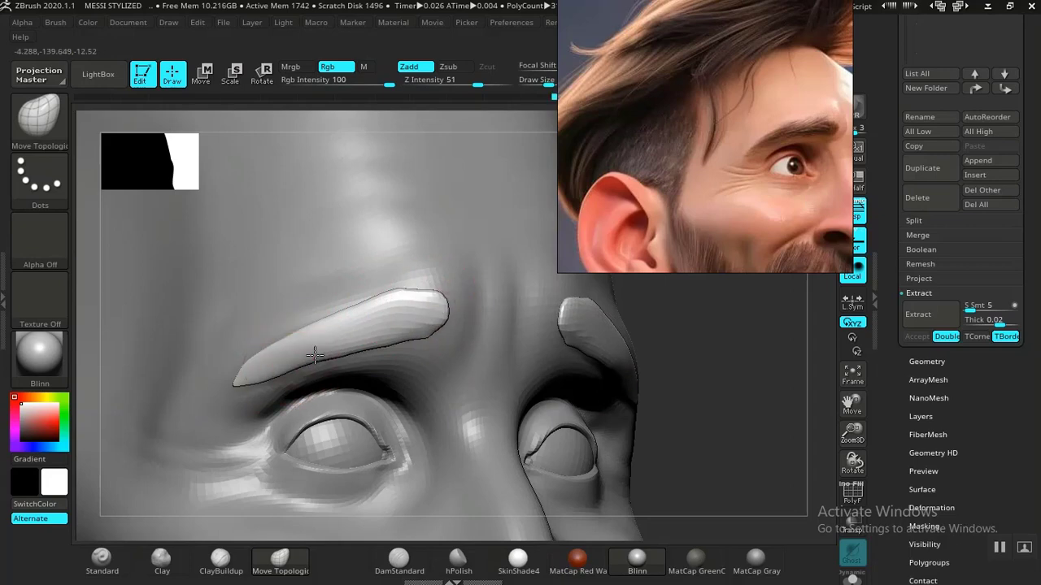
left_click_drag(711, 448, 673, 406, "alt")
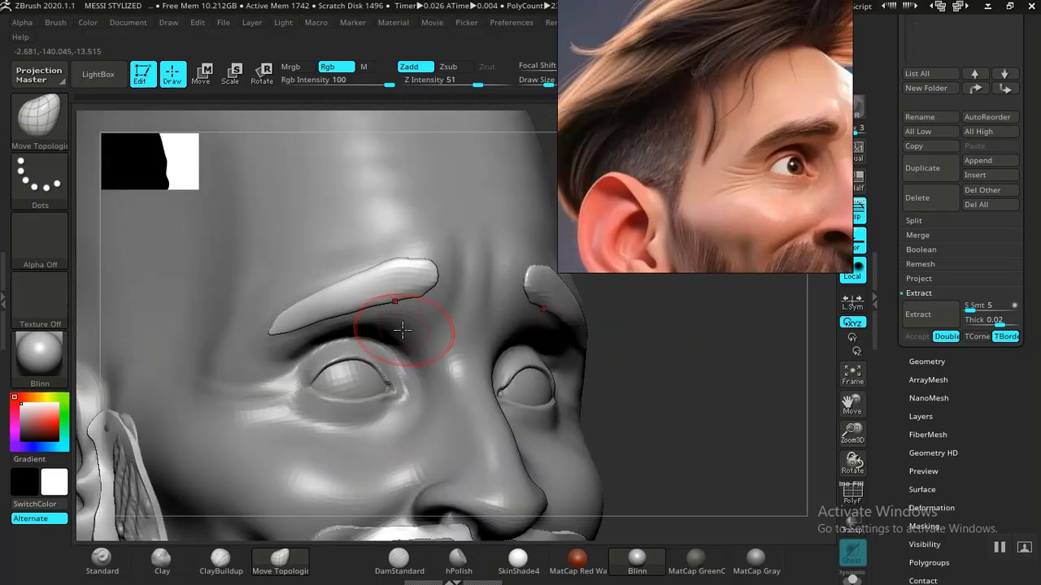
left_click_drag(337, 313, 340, 310)
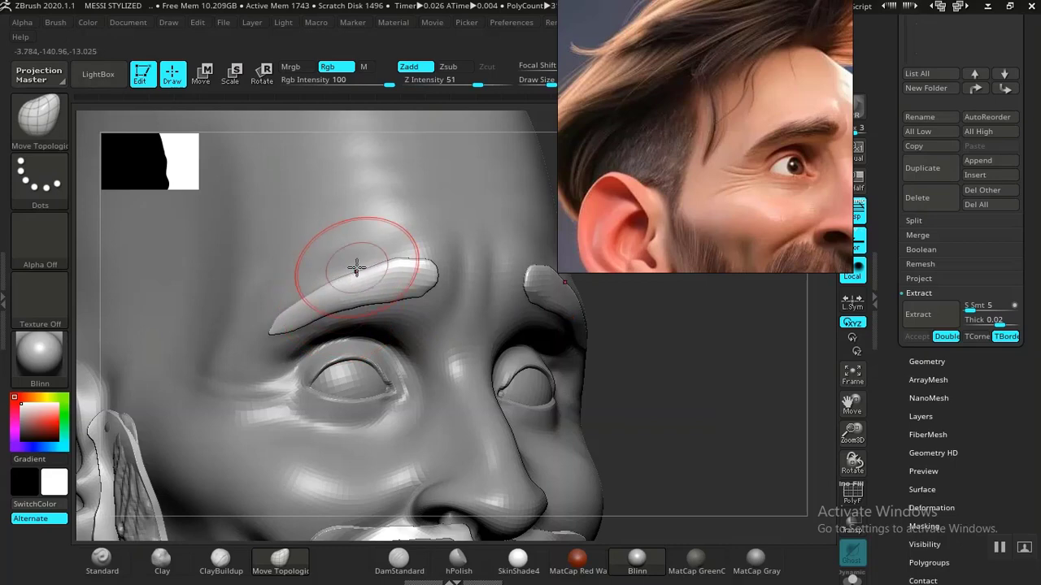
left_click_drag(665, 377, 535, 346)
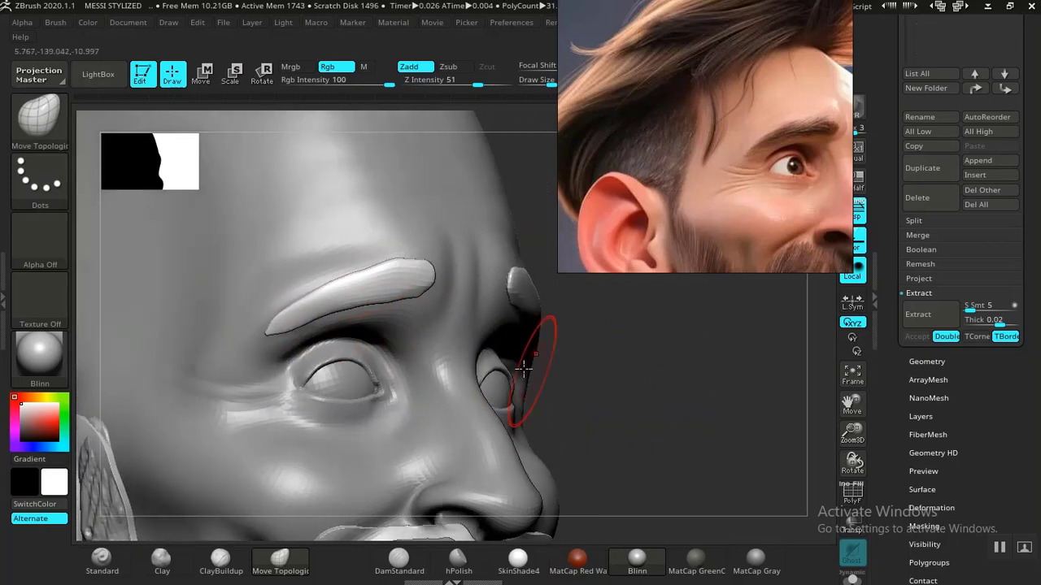
left_click_drag(274, 329, 263, 335)
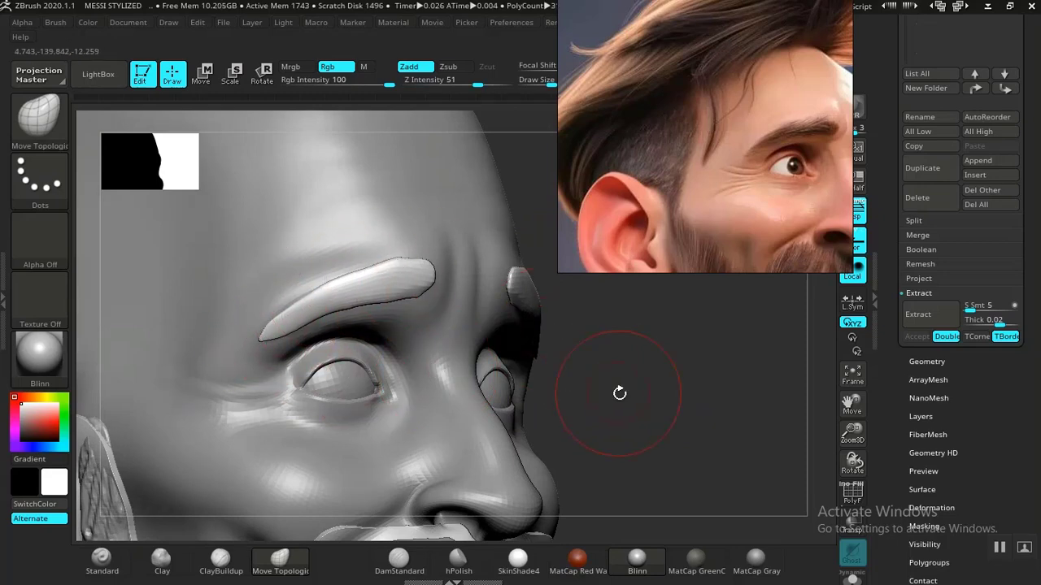
Examine the eyebrow mesh with its wireframe displayed and check the eyebrows' shape against the whole bearded head.
left_click_drag(620, 393, 547, 427)
key("shift+f")
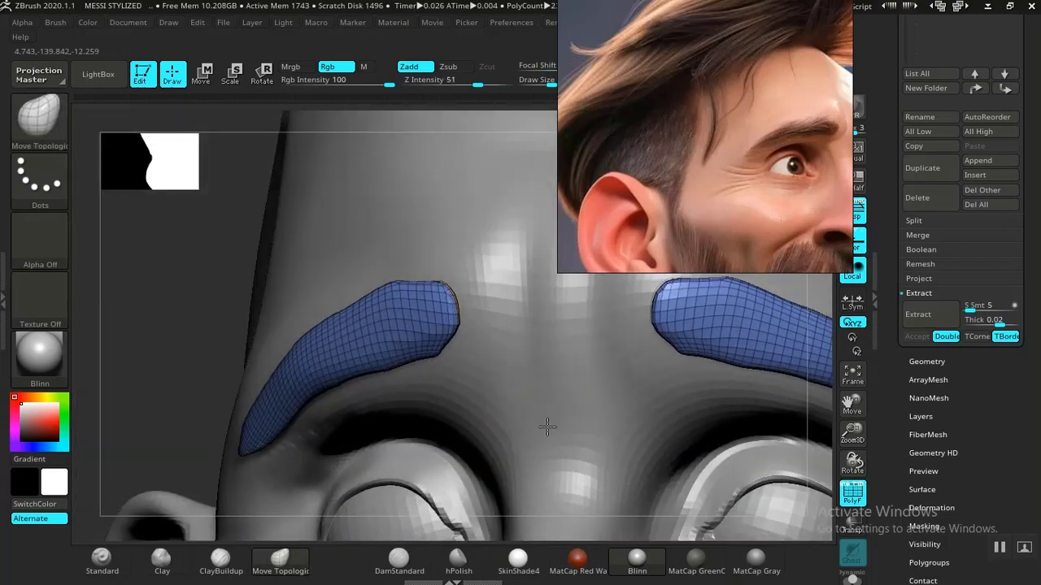
key("f")
left_click_drag(646, 371, 696, 523)
mouse_move(728, 437)
left_mouse_down()
mouse_move(711, 425)
mouse_move(737, 425)
mouse_move(723, 432)
mouse_move(681, 394)
mouse_move(674, 420)
mouse_move(734, 421)
left_mouse_up()
key("shift+f")
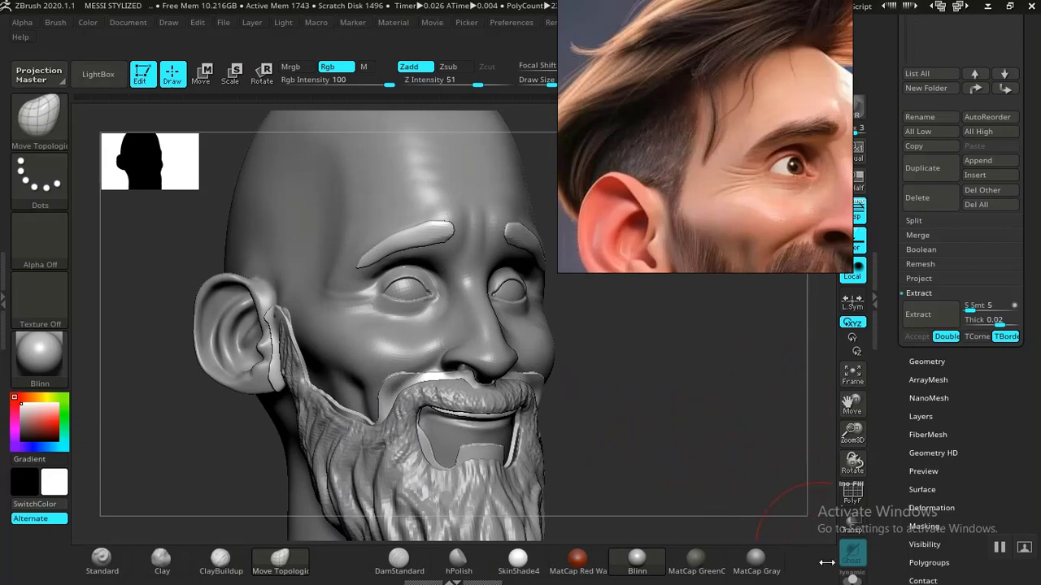
Solo the extracted subtool, hide its leftover beard piece, delete the hidden geometry, and show all subtools again.
left_click(851, 577)
left_click_drag(634, 417, 659, 442)
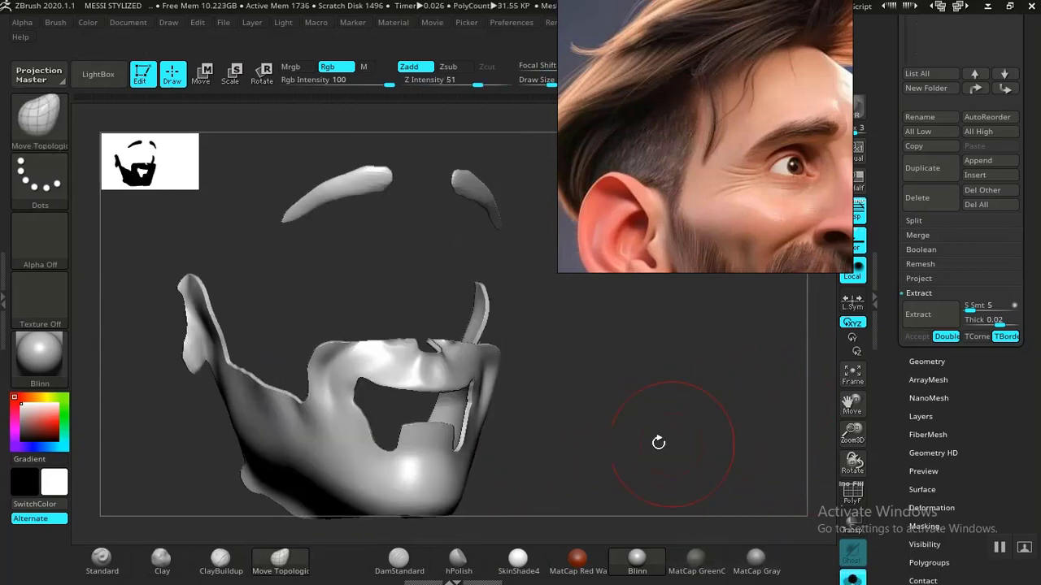
left_click_drag(504, 460, 543, 427)
mouse_move(604, 464)
left_mouse_down("ctrl+shift")
mouse_move(571, 470)
mouse_move(242, 392)
mouse_move(218, 212)
left_mouse_up("ctrl+shift")
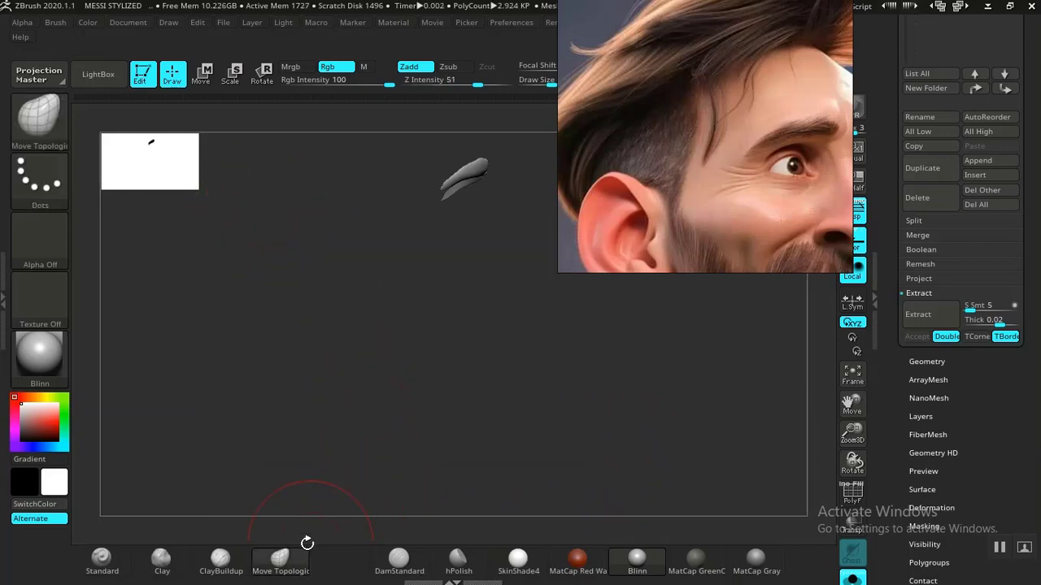
left_click(924, 362)
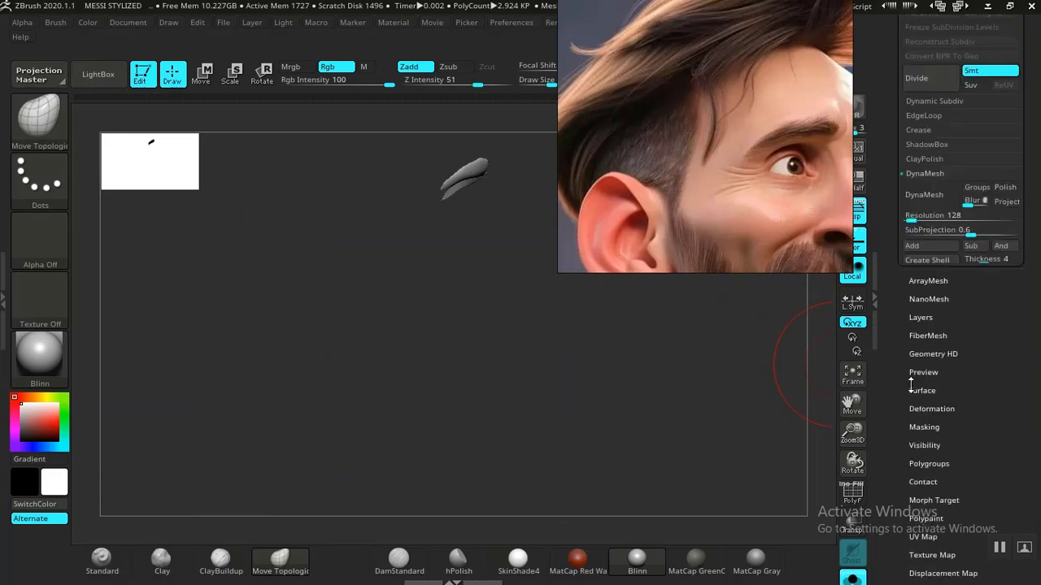
left_click(935, 388)
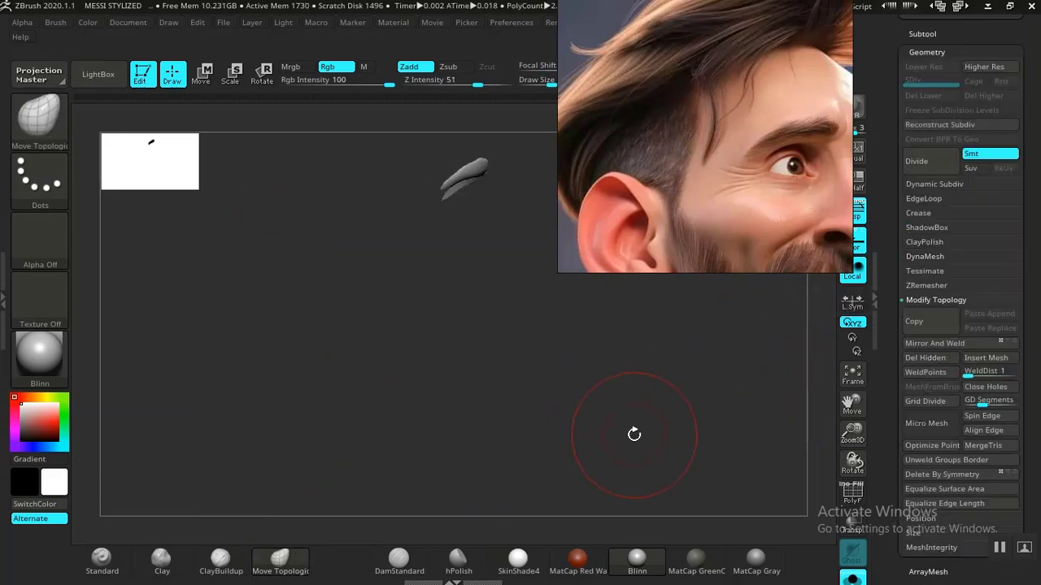
left_click_drag(634, 435, 670, 464)
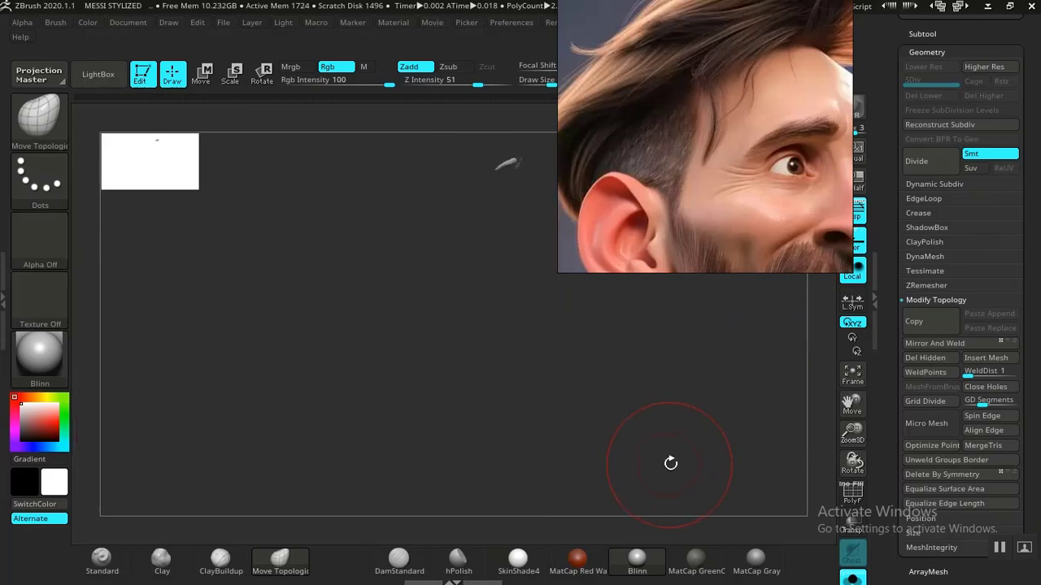
left_click_drag(781, 521, 709, 406)
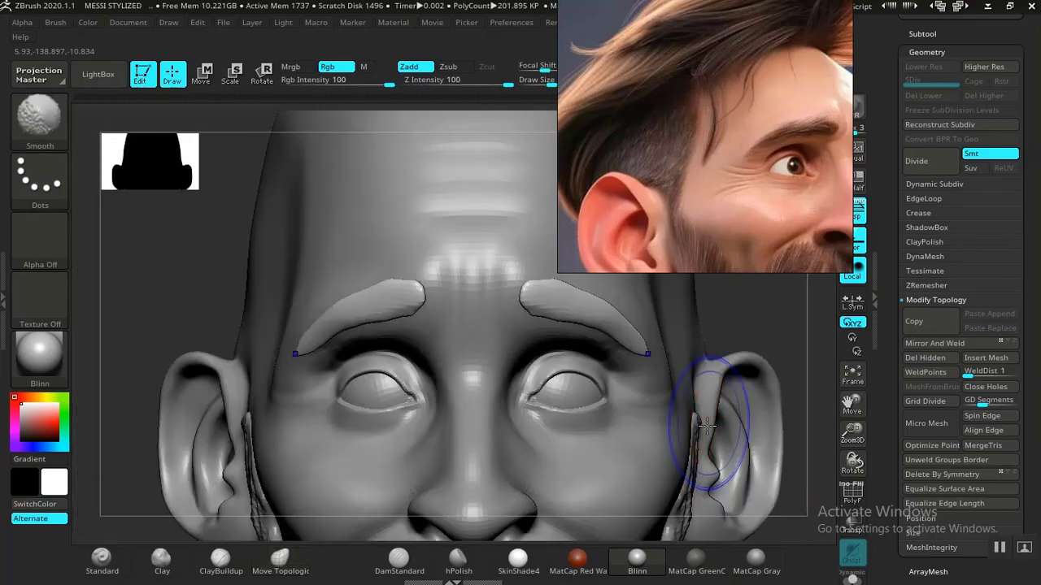
Build up volume along the eyebrow from the inner end to the tail with the Clay brush.
mouse_move(727, 335)
left_mouse_down()
mouse_move(681, 374)
mouse_move(520, 431)
left_mouse_up()
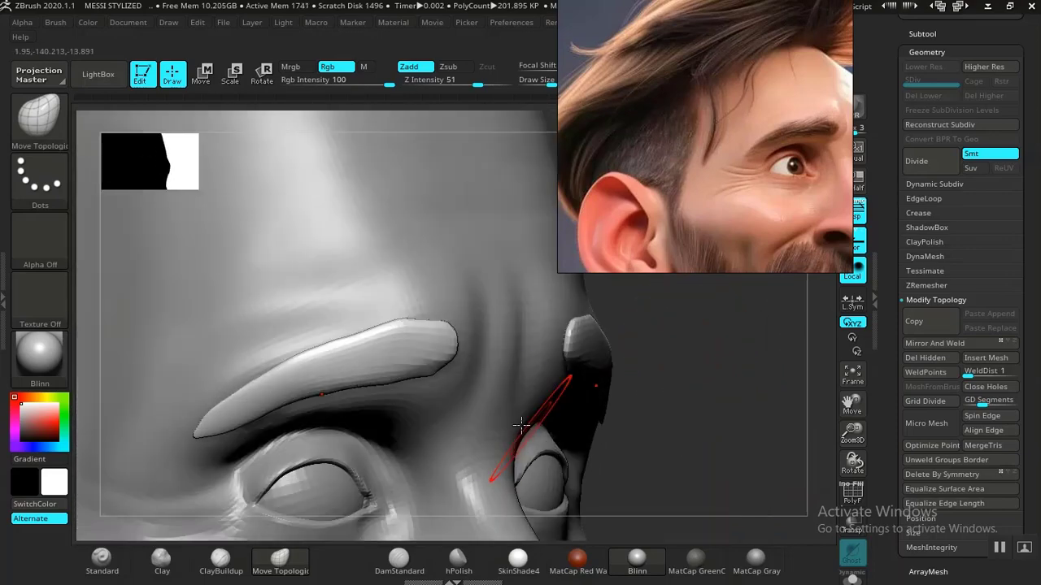
left_click(160, 561)
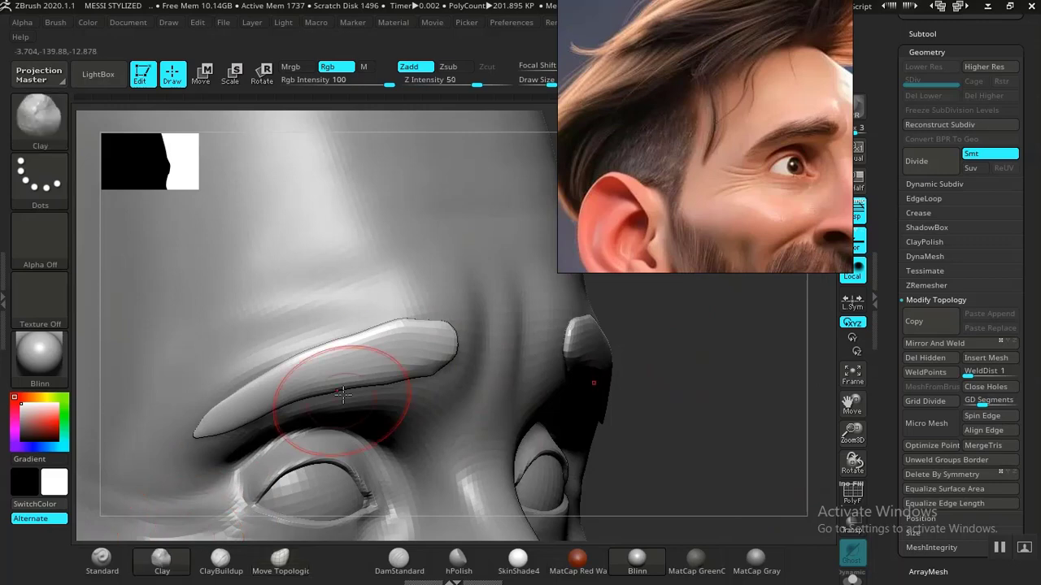
left_click_drag(421, 356, 289, 383)
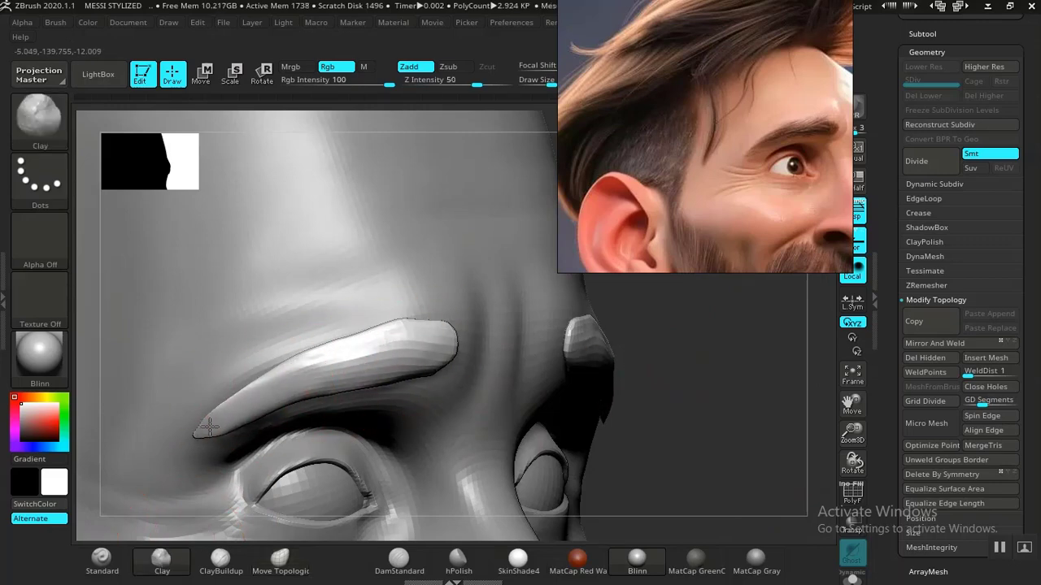
mouse_move(650, 463)
left_mouse_down()
mouse_move(702, 474)
mouse_move(582, 450)
left_mouse_up()
Choose the ClayBuildup brush, turn on the polyframe, and examine the eyebrow's thickness and topology from the front and side.
key("ctrl")
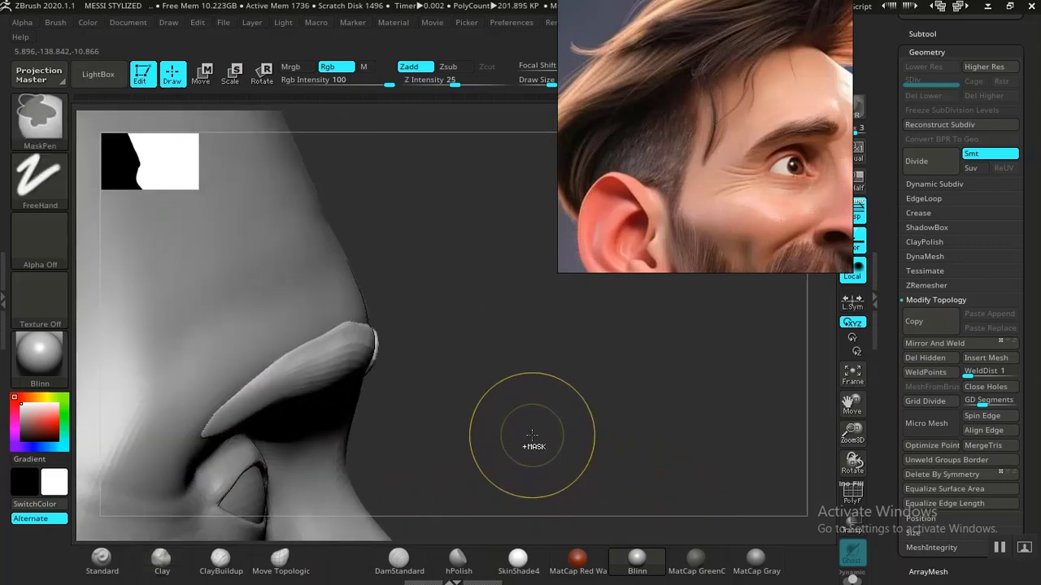
left_click(235, 561)
mouse_move(495, 383)
left_mouse_down("alt")
mouse_move(550, 437)
mouse_move(477, 463)
mouse_move(484, 457)
left_mouse_up("alt")
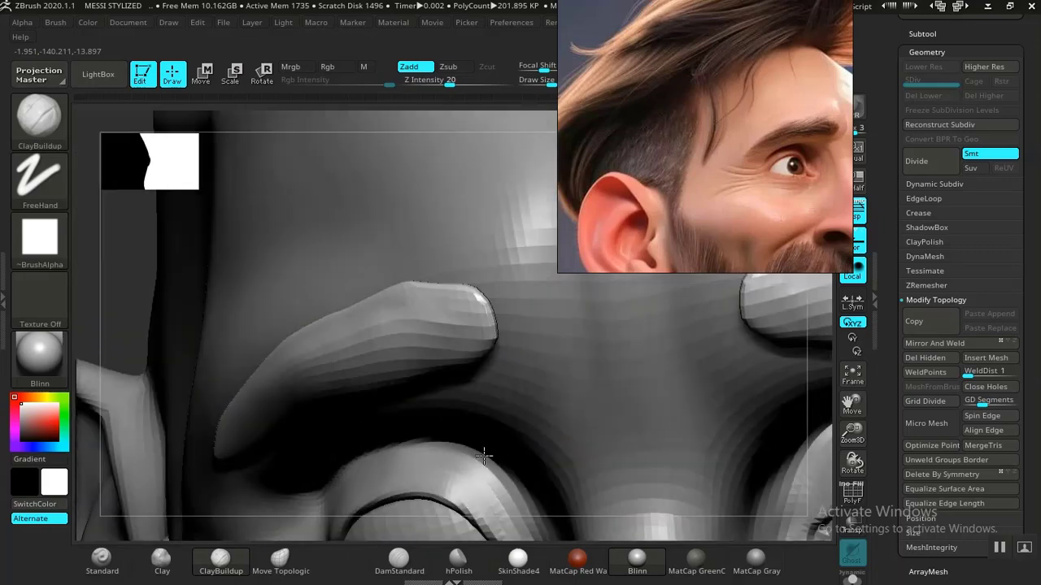
mouse_move(483, 457)
right_mouse_down()
mouse_move(598, 440)
mouse_move(578, 450)
mouse_move(592, 472)
mouse_move(558, 450)
mouse_move(585, 401)
right_mouse_up()
key("shift+f")
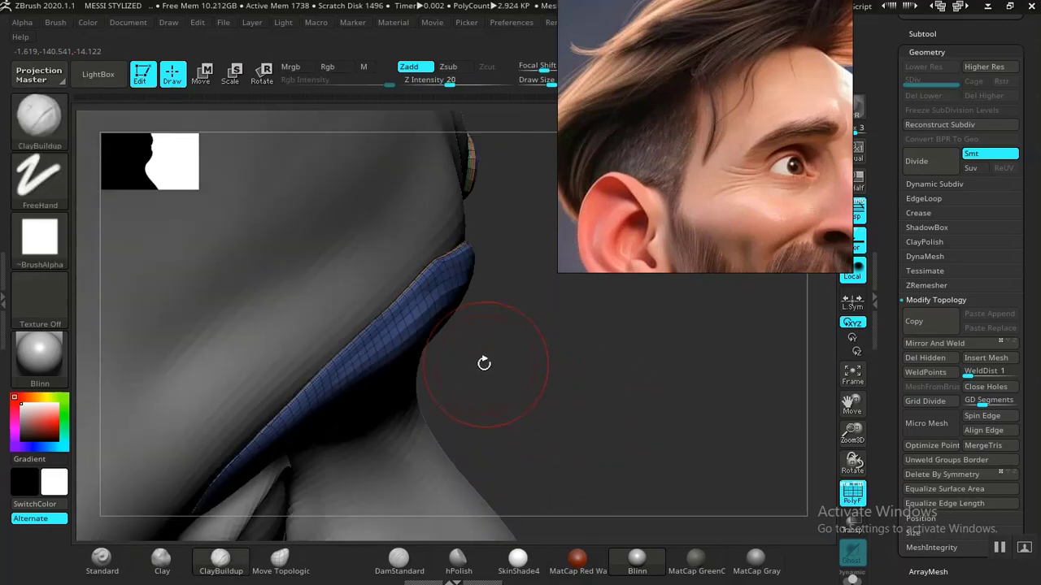
mouse_move(484, 363)
right_mouse_down()
mouse_move(537, 358)
mouse_move(414, 344)
right_mouse_up()
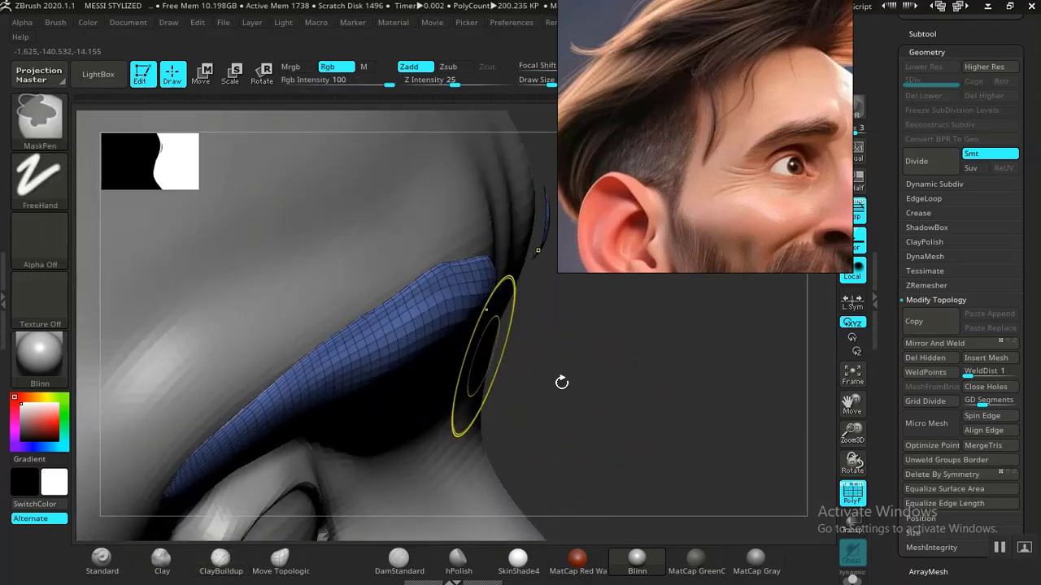
mouse_move(651, 430)
right_mouse_down()
mouse_move(576, 379)
mouse_move(623, 420)
mouse_move(598, 442)
mouse_move(548, 432)
mouse_move(557, 439)
right_mouse_up()
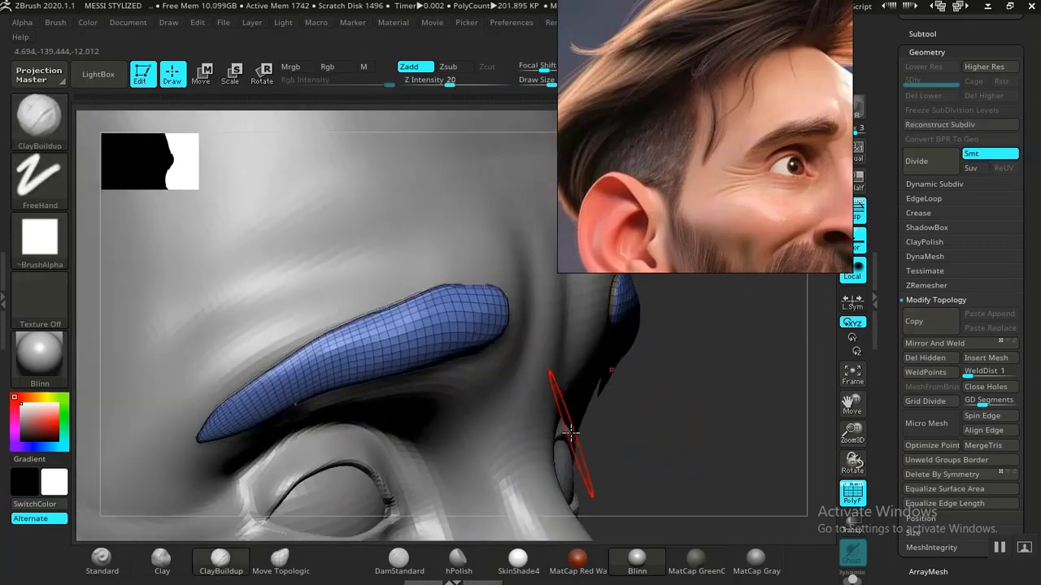
Enter Move mode and turn on the transform gizmo for the eyebrow subtool.
key("w")
mouse_move(620, 431)
right_mouse_down()
mouse_move(642, 439)
mouse_move(615, 436)
mouse_move(642, 455)
mouse_move(629, 436)
mouse_move(556, 434)
right_mouse_up()
key("f")
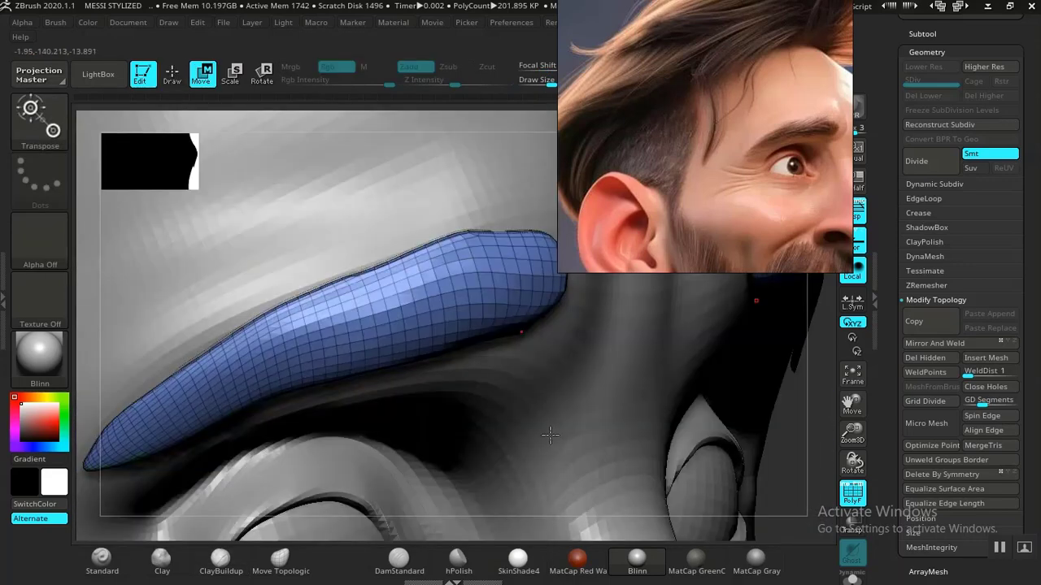
key("f")
key("f")
key("f")
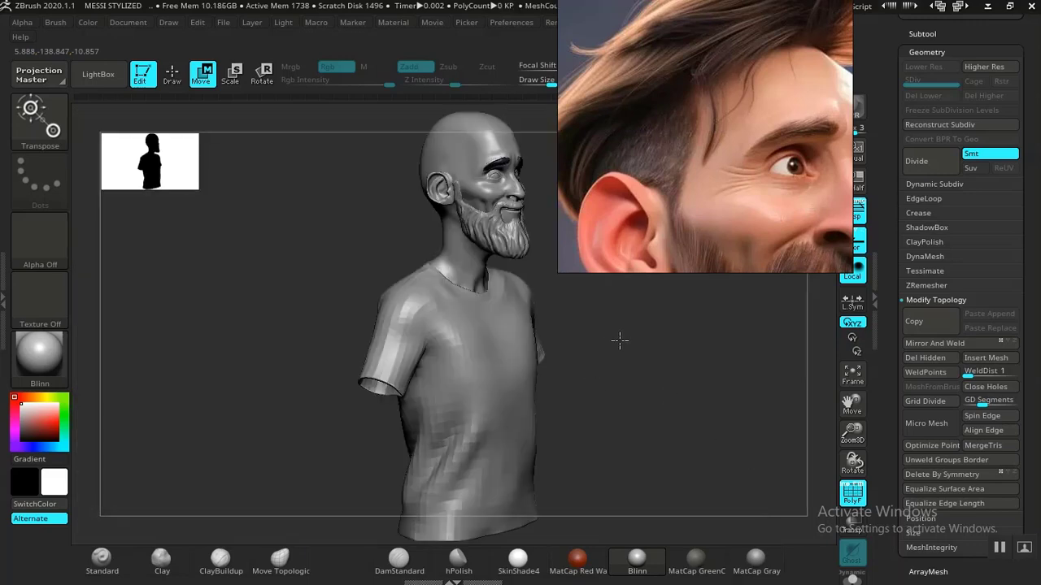
right_click_drag(602, 353, 565, 409)
key("f")
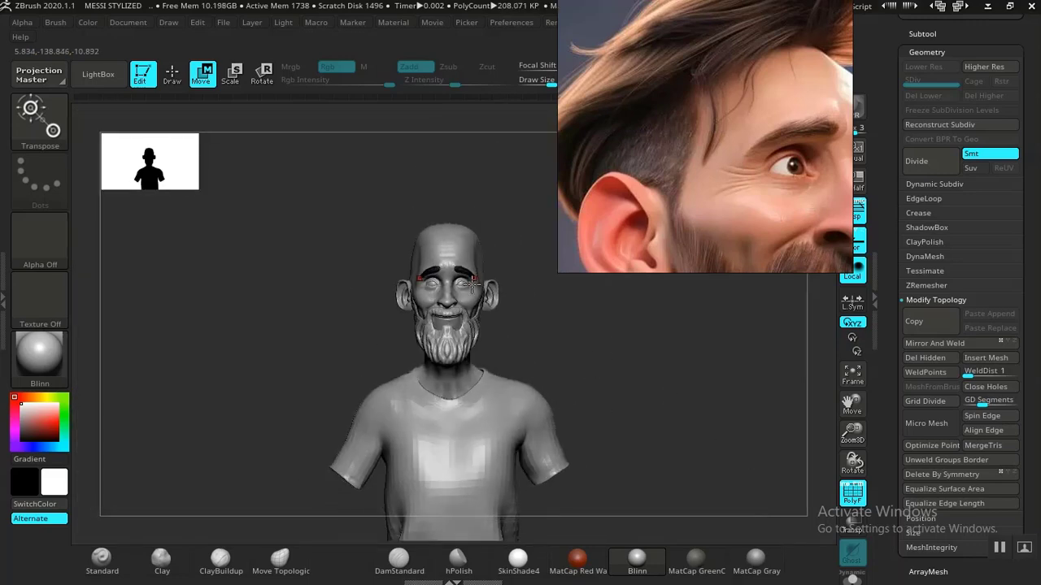
key("y")
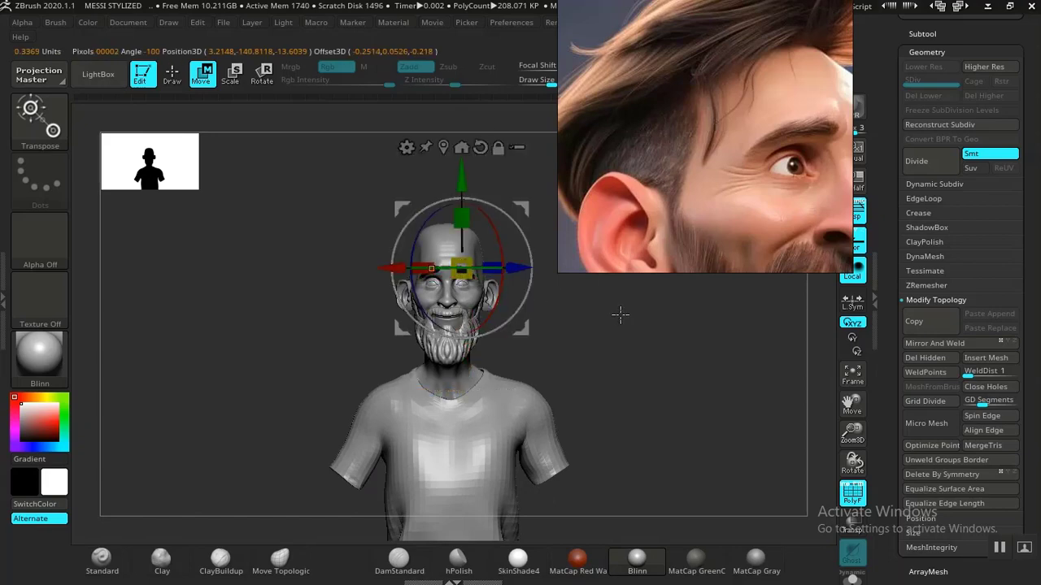
key("f")
left_click_drag(854, 436, 814, 326)
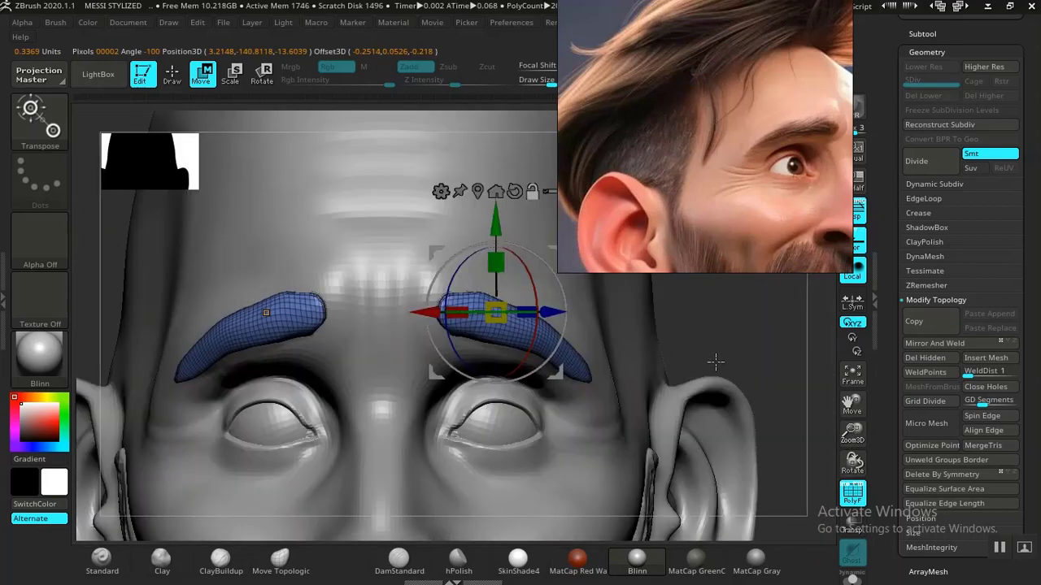
Return to Draw mode, turn off the polyframe, and check the eyebrow's form from the side with ClayBuildup active.
key("q")
mouse_move(721, 360)
left_mouse_down()
mouse_move(748, 347)
mouse_move(708, 343)
left_mouse_up()
key("shift")
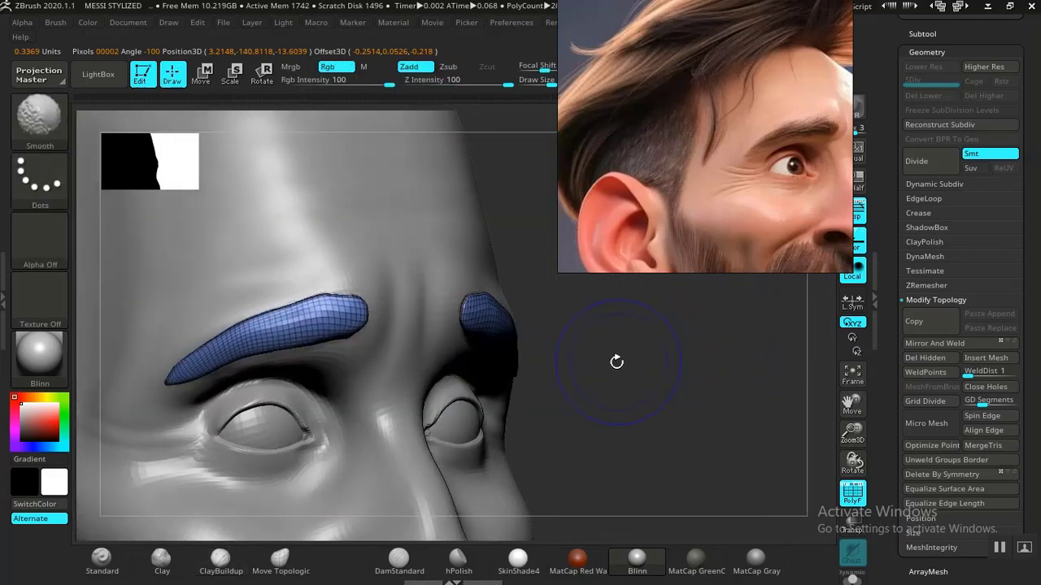
key("shift+f")
left_click_drag(611, 360, 634, 409)
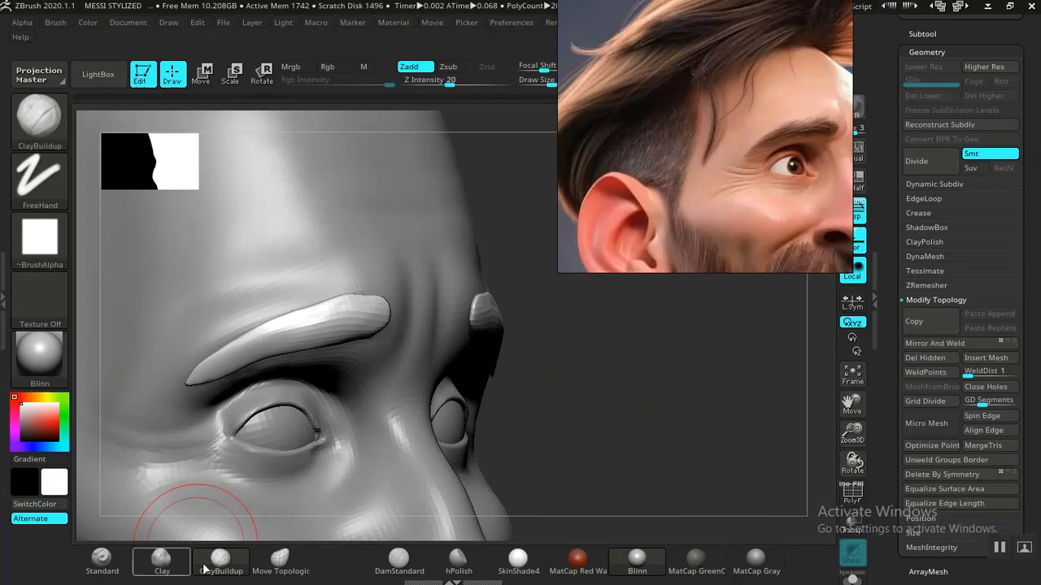
left_click_drag(500, 426, 544, 418)
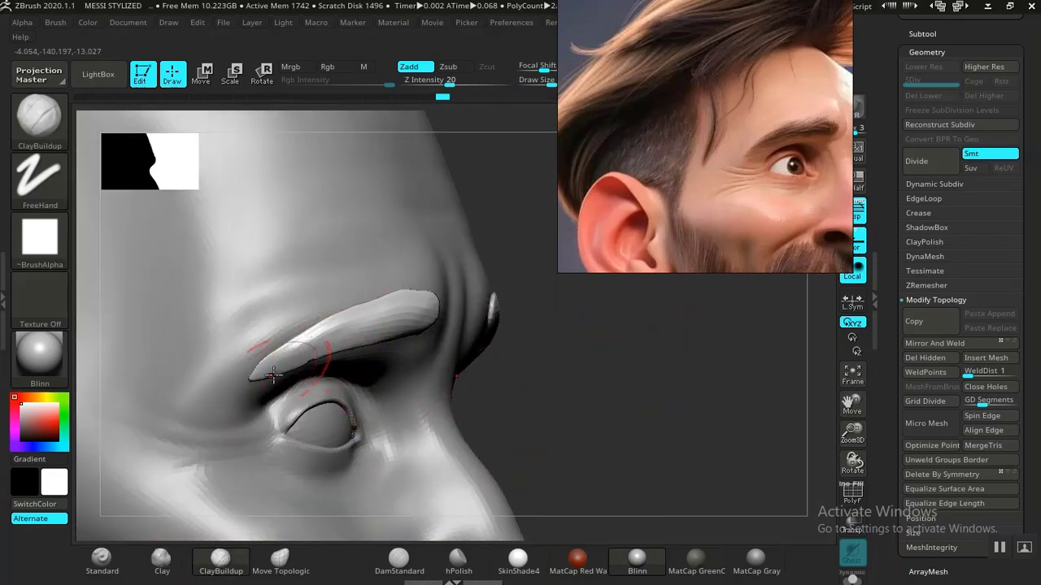
Shift the eyebrows slightly outward from the brow ridge with the transform gizmo.
mouse_move(620, 431)
left_mouse_down()
mouse_move(565, 429)
mouse_move(626, 436)
left_mouse_up()
key("w")
left_click_drag(528, 382, 621, 399)
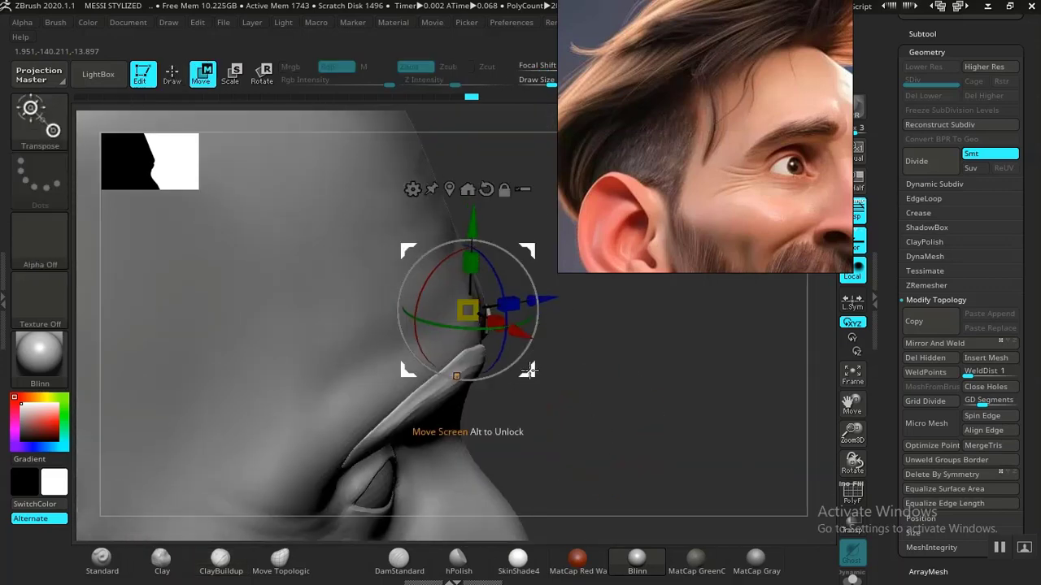
left_click_drag(535, 372, 565, 382)
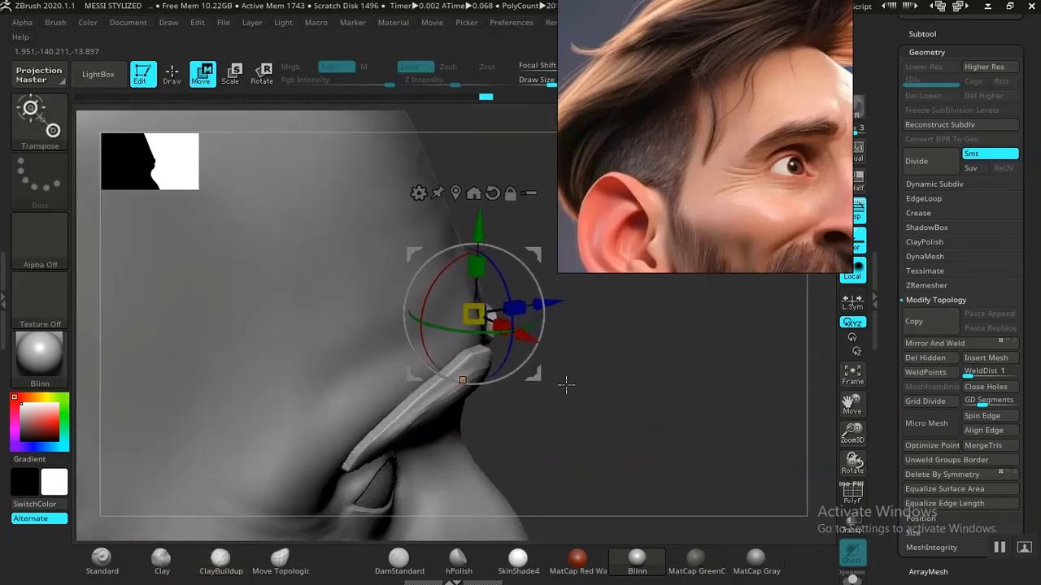
Smooth the eyebrow's surface from the tail to the rounded inner end.
key("q")
left_click_drag(619, 437, 571, 398)
left_click_drag(666, 347, 434, 432)
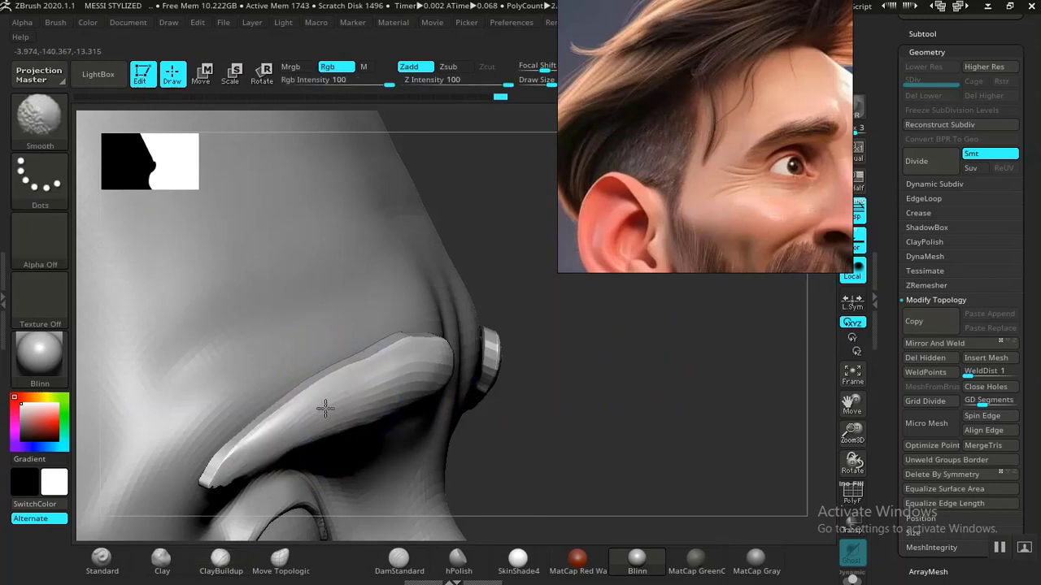
mouse_move(305, 414)
left_mouse_down("shift")
mouse_move(216, 463)
mouse_move(326, 439)
mouse_move(379, 377)
mouse_move(449, 388)
left_mouse_up("shift")
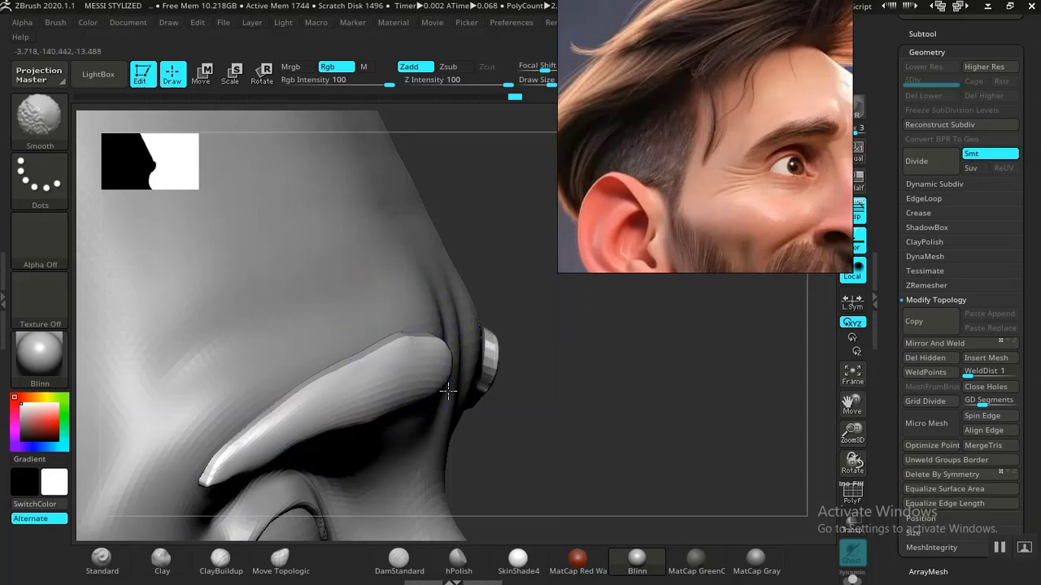
left_click_drag(691, 395, 561, 400)
mouse_move(143, 345)
left_mouse_down()
mouse_move(128, 309)
mouse_move(176, 331)
mouse_move(186, 353)
mouse_move(355, 420)
left_mouse_up()
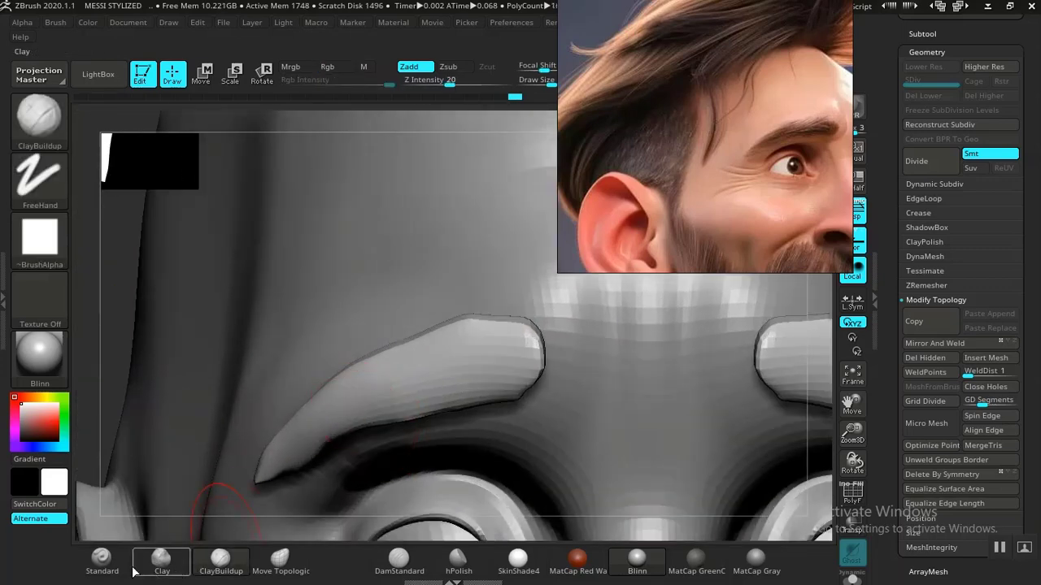
Texture the eyebrow with hair-like grooves from the inner end to the tail using the Standard brush with a striped alpha at intensity 8.
left_click(102, 560)
left_click_drag(510, 367, 391, 411)
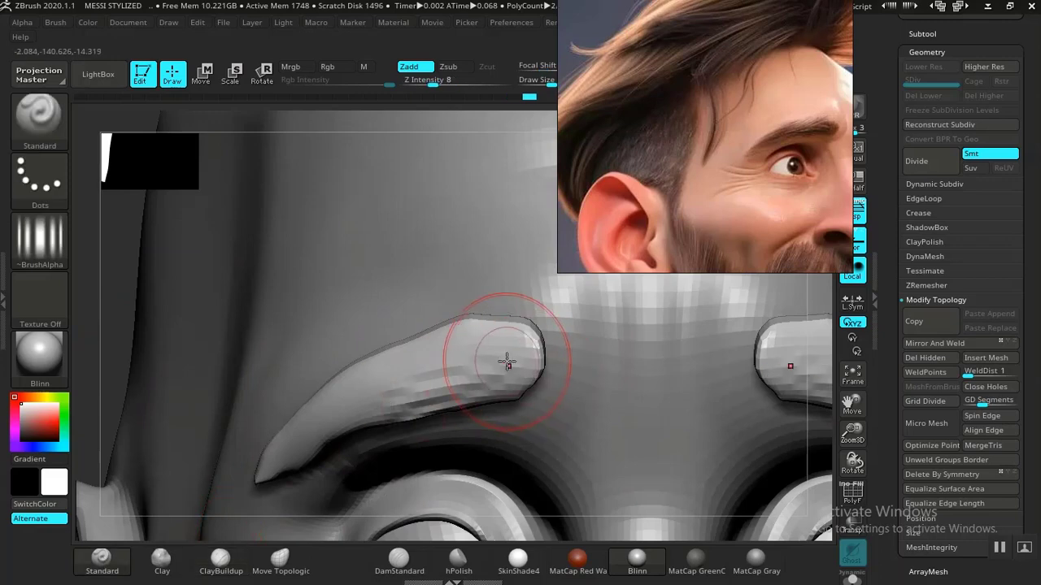
left_click_drag(506, 362, 501, 355, "shift")
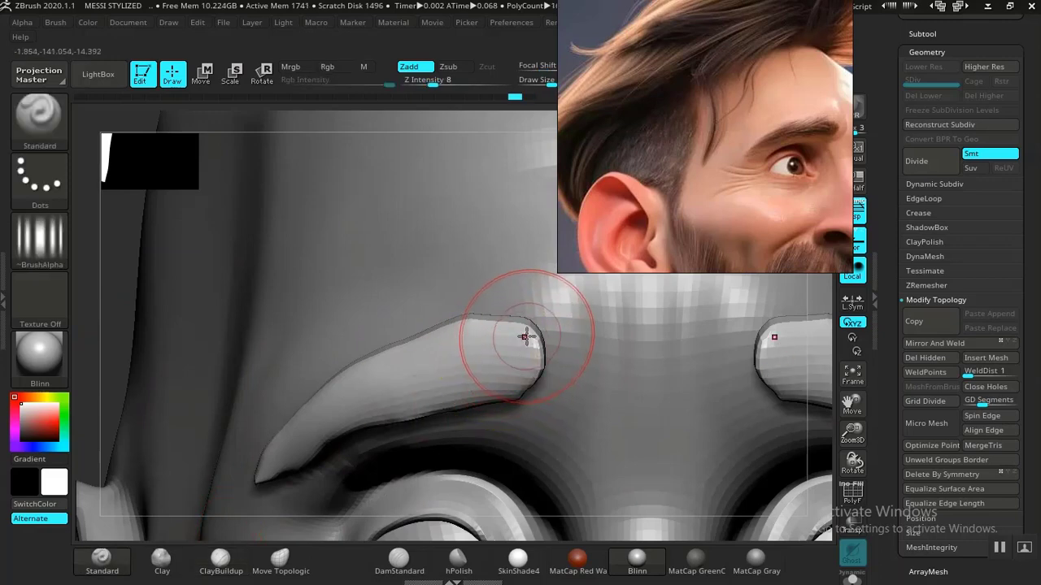
left_click_drag(524, 332, 439, 385)
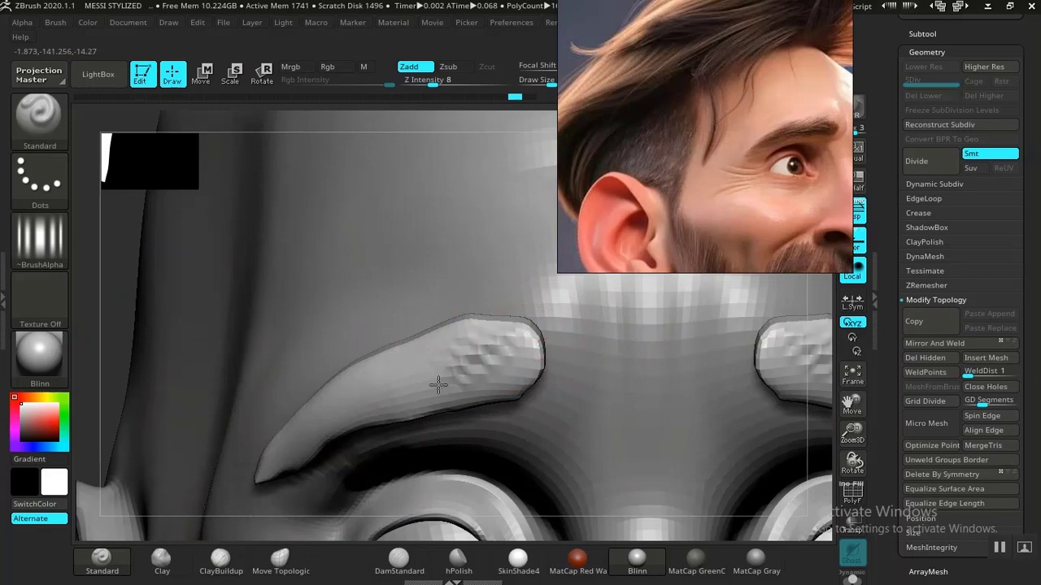
left_click_drag(523, 382, 400, 392)
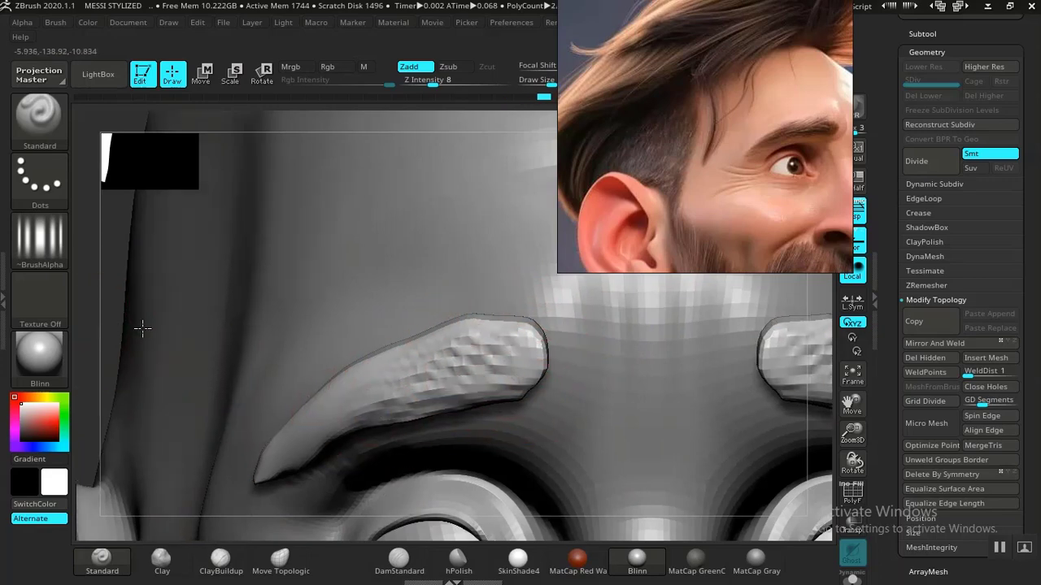
left_click_drag(139, 328, 383, 376)
left_click_drag(350, 419, 196, 474)
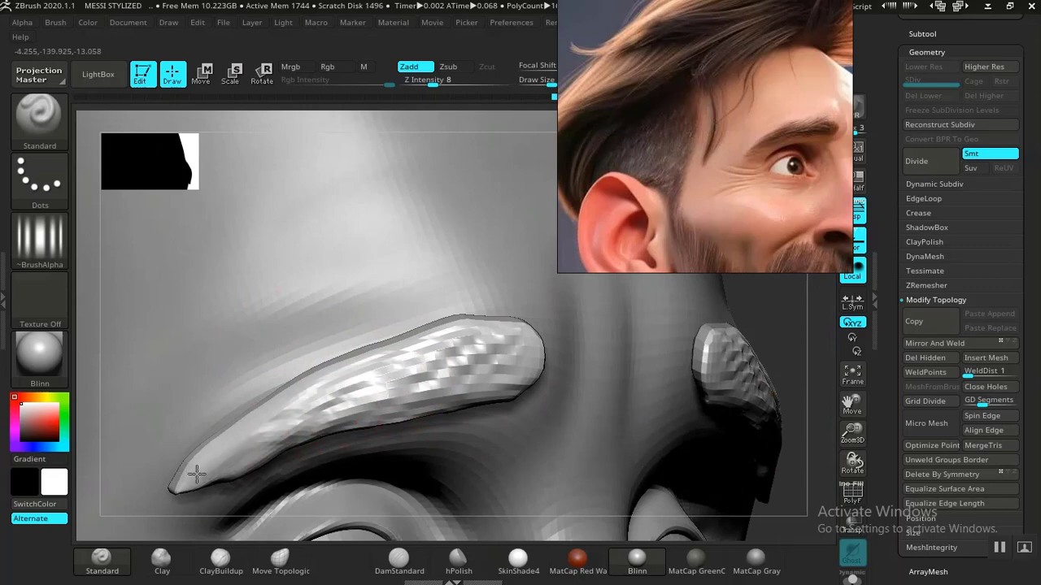
left_click_drag(293, 445, 221, 476)
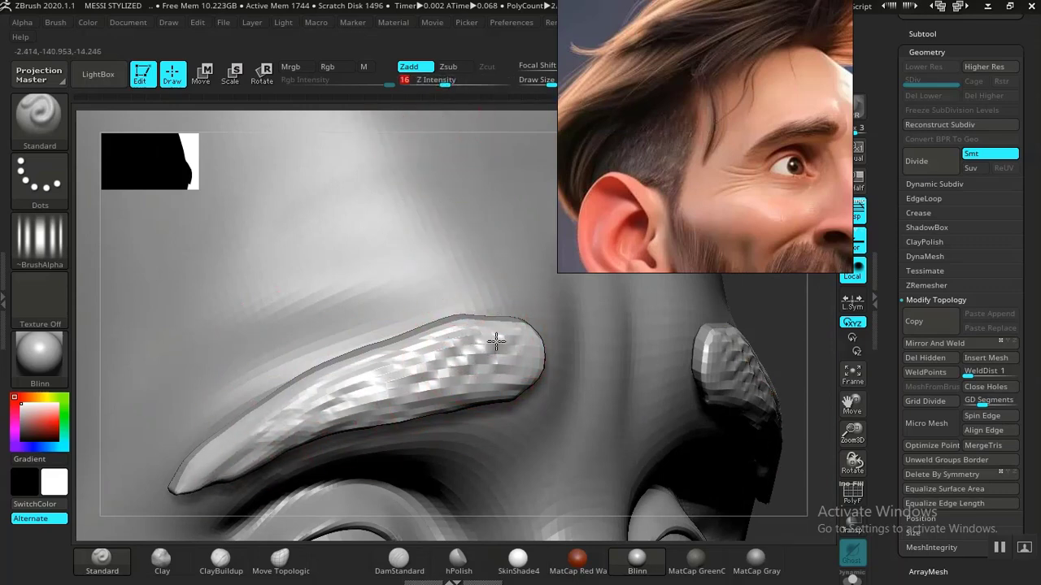
Set the Standard brush's Z Intensity to 16, deepen the grooves along the eyebrow, and check them on the whole face.
left_click_drag(495, 341, 400, 380)
mouse_move(490, 384)
left_mouse_down()
mouse_move(391, 397)
mouse_move(221, 453)
left_mouse_up()
left_click_drag(500, 383, 439, 393)
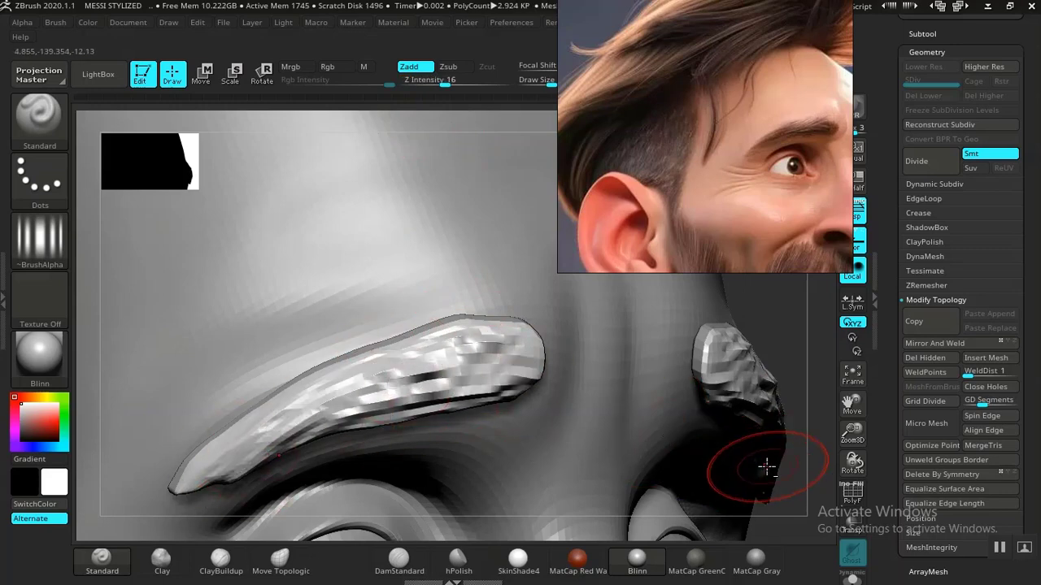
left_click(627, 351, "alt")
right_click_drag(627, 351, 531, 432, "ctrl")
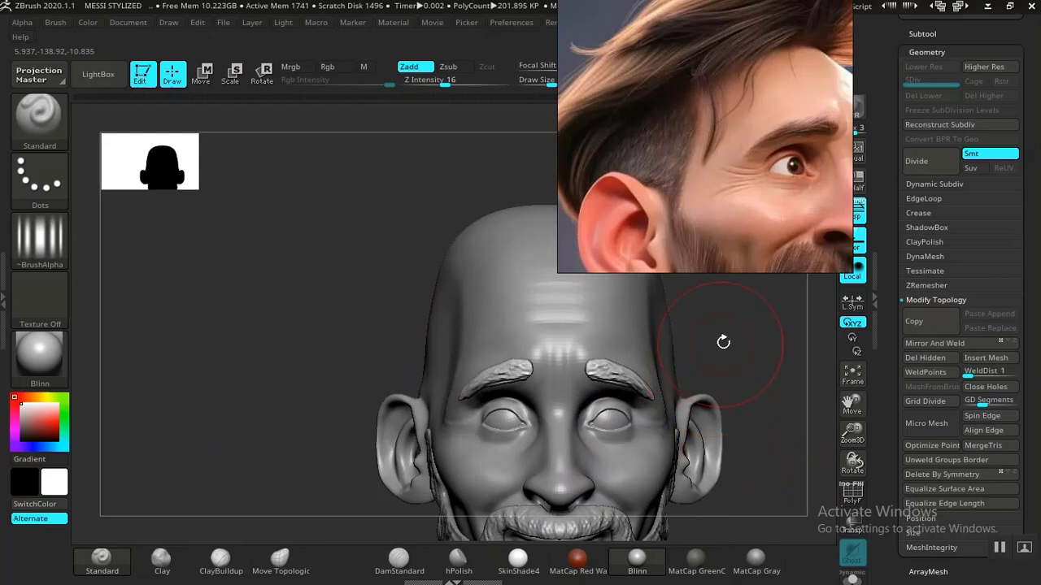
right_click_drag(723, 342, 627, 405, "alt")
Adjust the eyebrow's fit against the brow ridge with the Move Topological brush, working from the side and from above.
key("w")
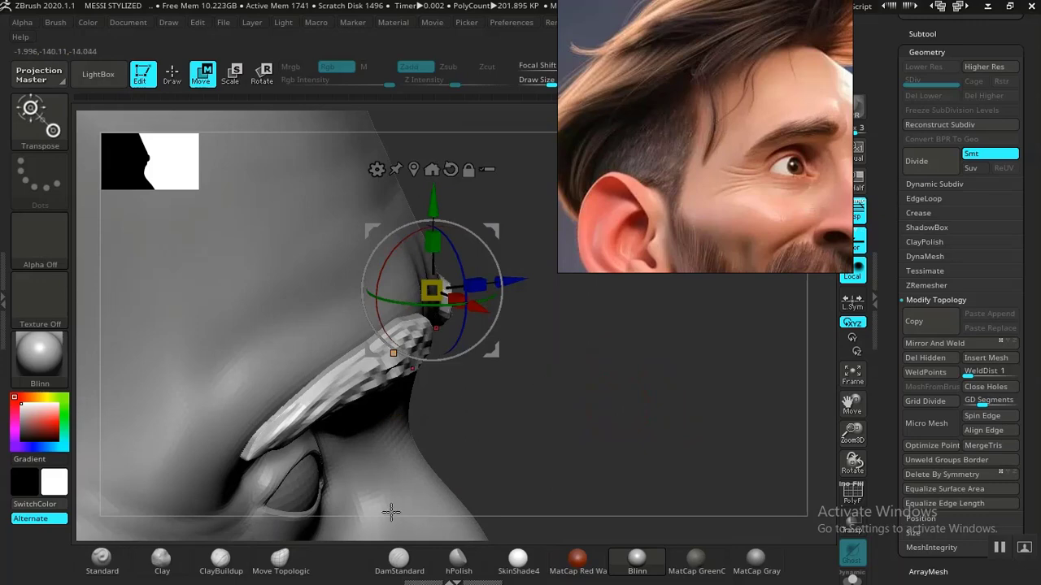
left_click(280, 559)
mouse_move(399, 464)
right_mouse_down()
mouse_move(477, 448)
mouse_move(464, 400)
right_mouse_up()
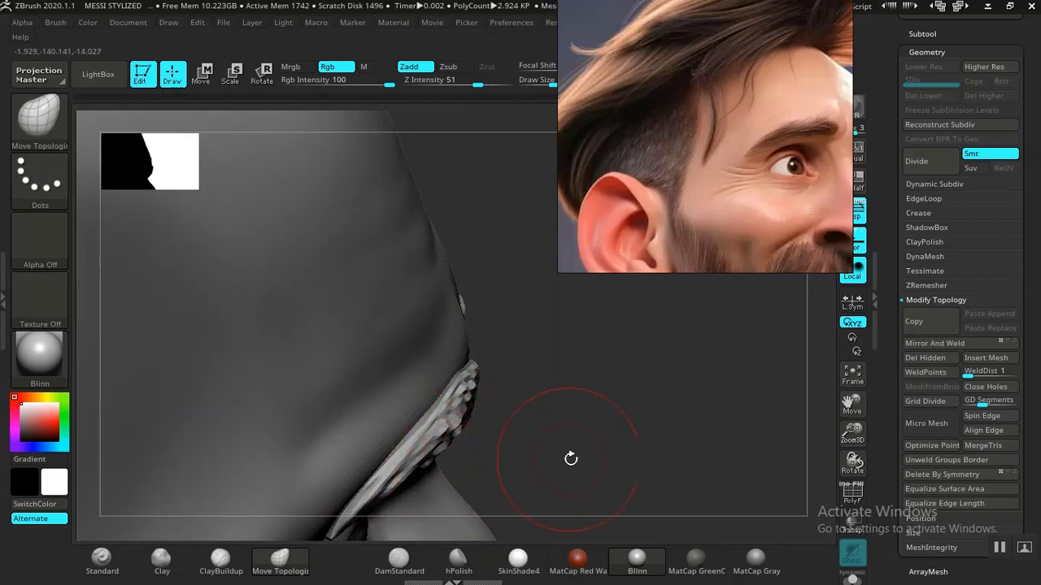
mouse_move(571, 459)
right_mouse_down()
mouse_move(613, 423)
mouse_move(561, 370)
right_mouse_up()
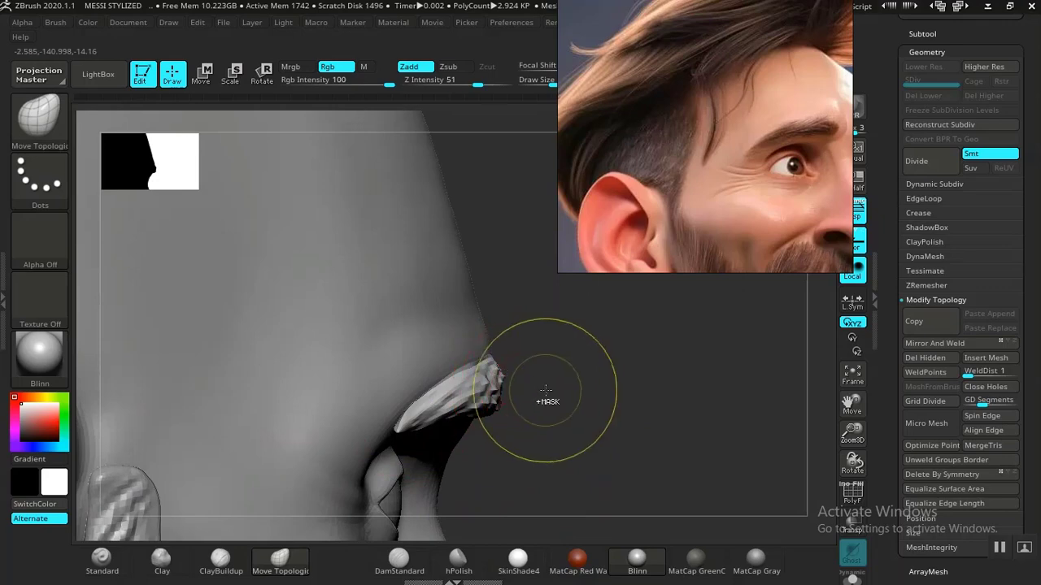
mouse_move(618, 418)
right_mouse_down()
mouse_move(507, 350)
mouse_move(488, 367)
mouse_move(510, 395)
mouse_move(469, 290)
mouse_move(490, 226)
mouse_move(449, 453)
right_mouse_up()
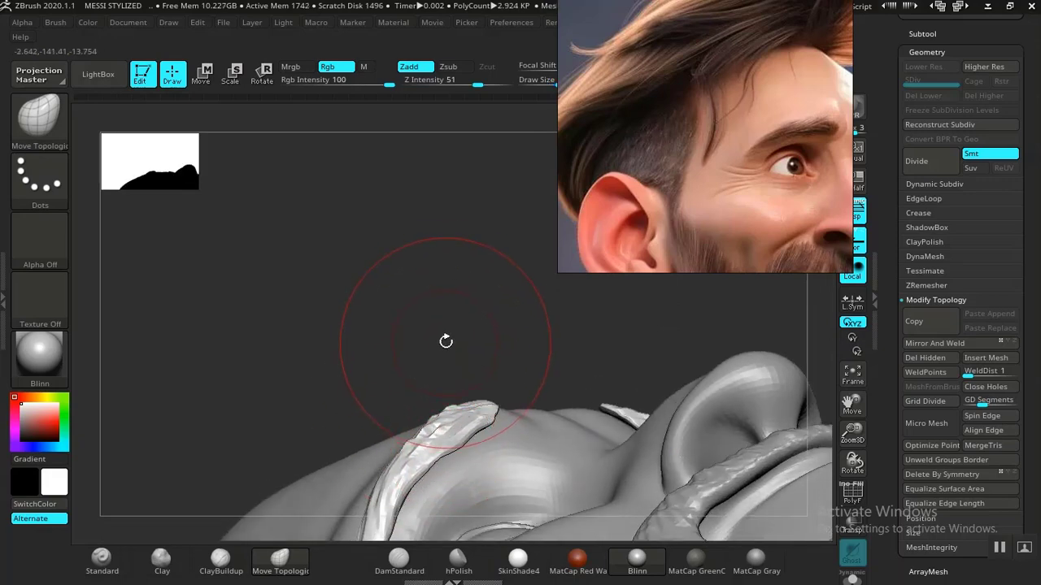
right_click_drag(446, 342, 412, 414)
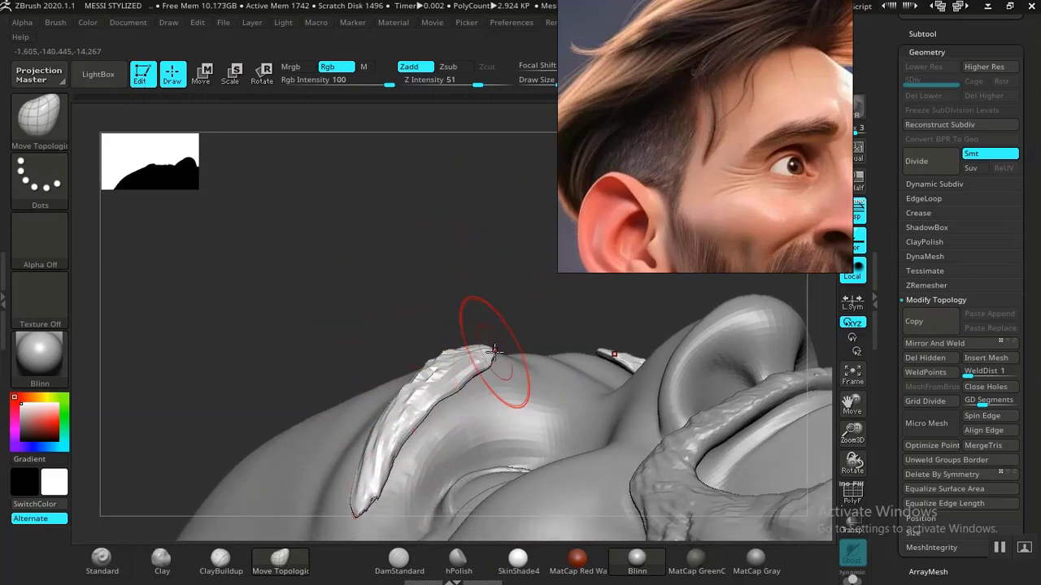
right_click_drag(478, 337, 534, 372)
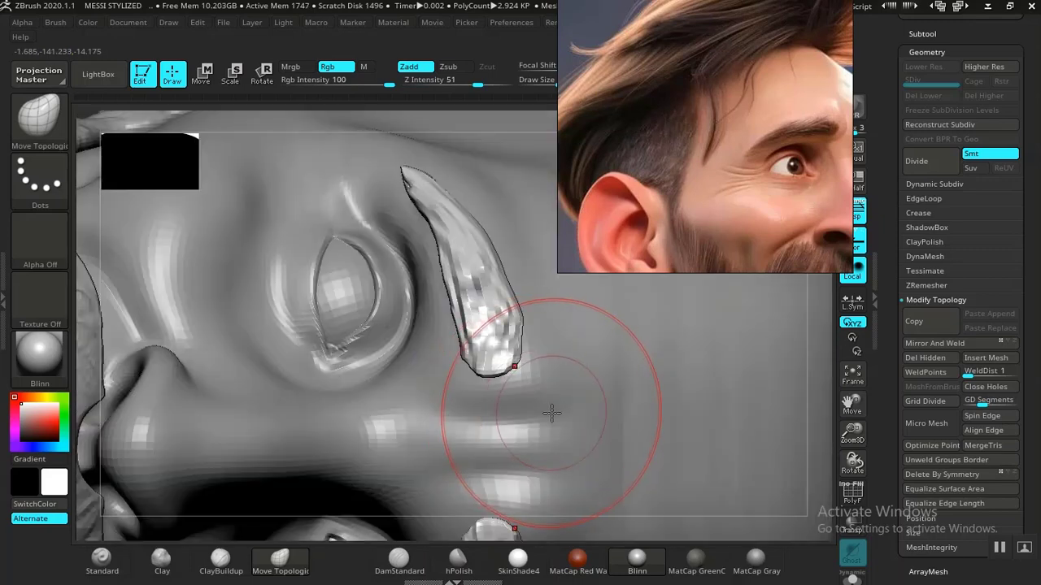
right_click_drag(553, 414, 333, 496)
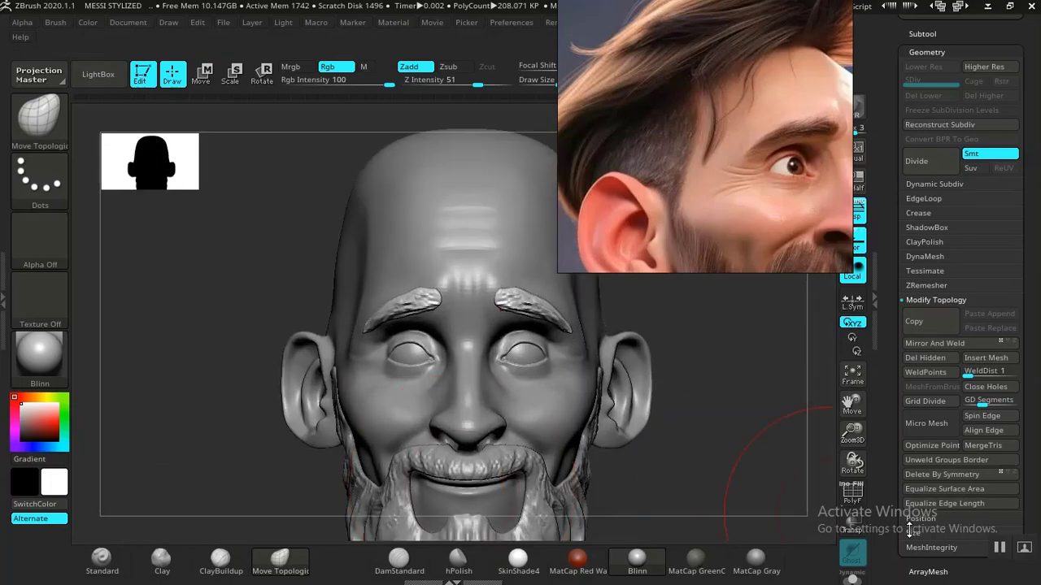